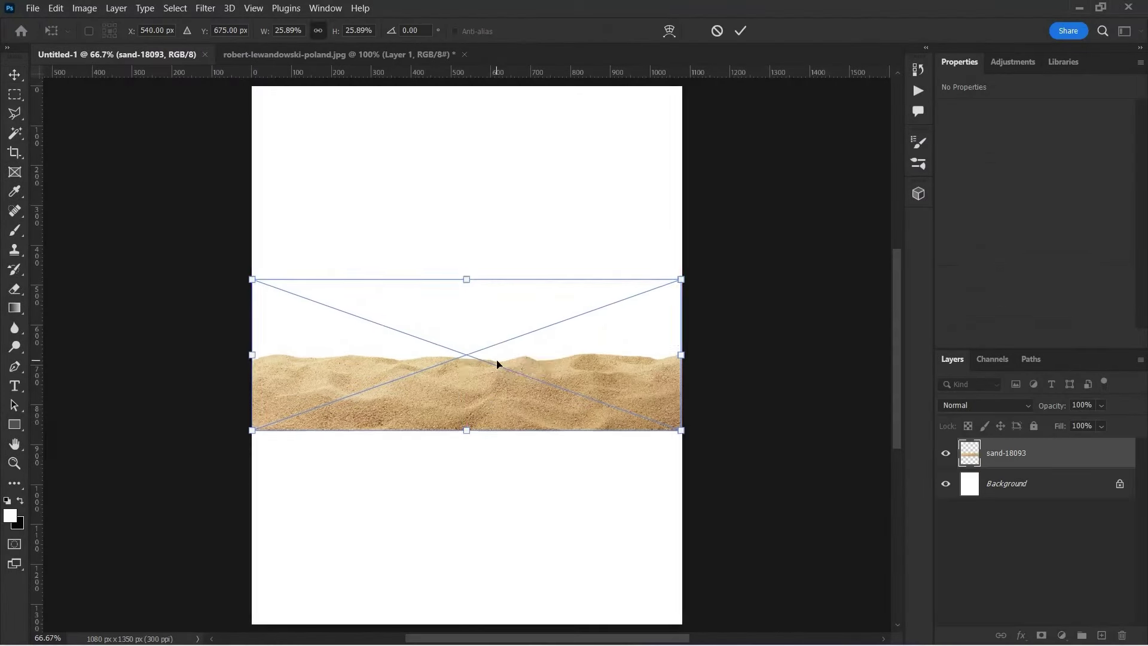
Move the sand strip further down the poster and rasterize its layer
{"action": "left_click_drag", "start_coordinate": [497, 364], "coordinate": [497, 529]}
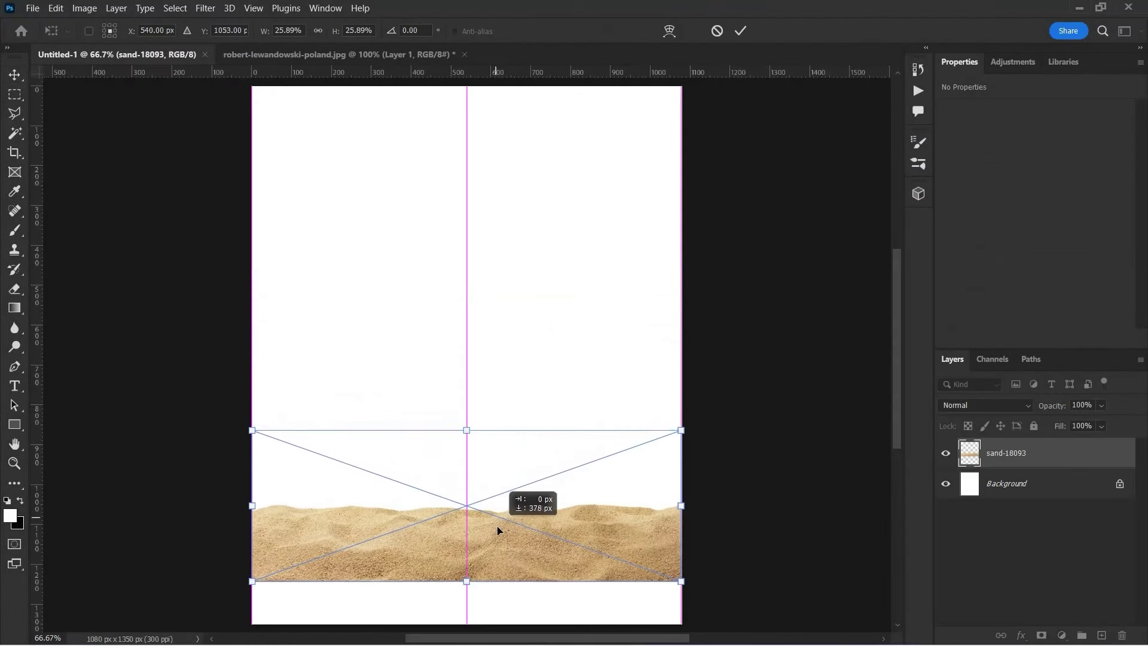
{"action": "key", "text": "Return"}
{"action": "right_click", "coordinate": [1003, 448]}
{"action": "left_click", "coordinate": [842, 310]}
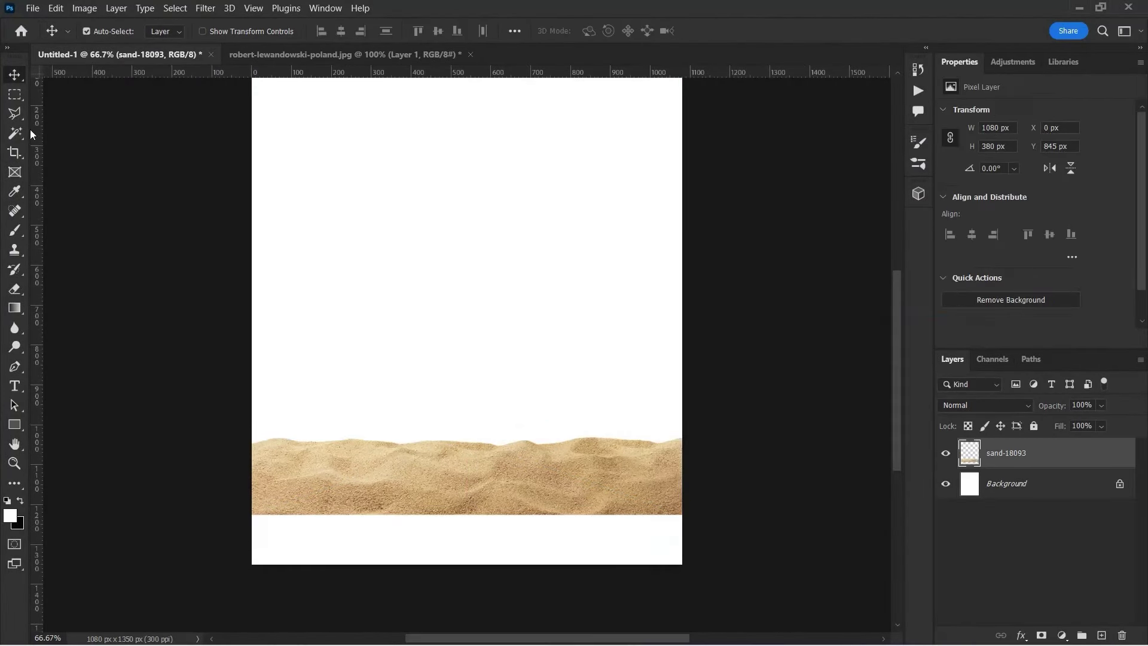
Content-Aware fill a marquee band across the poster bottom with sand
{"action": "key", "text": "m"}
{"action": "mouse_move", "coordinate": [252, 507]}
{"action": "left_mouse_down"}
{"action": "mouse_move", "coordinate": [586, 565]}
{"action": "mouse_move", "coordinate": [685, 565]}
{"action": "left_mouse_up"}
{"action": "left_click_drag", "start_coordinate": [252, 481], "coordinate": [682, 607]}
{"action": "key", "text": "shift+F5"}
{"action": "key", "text": "Return"}
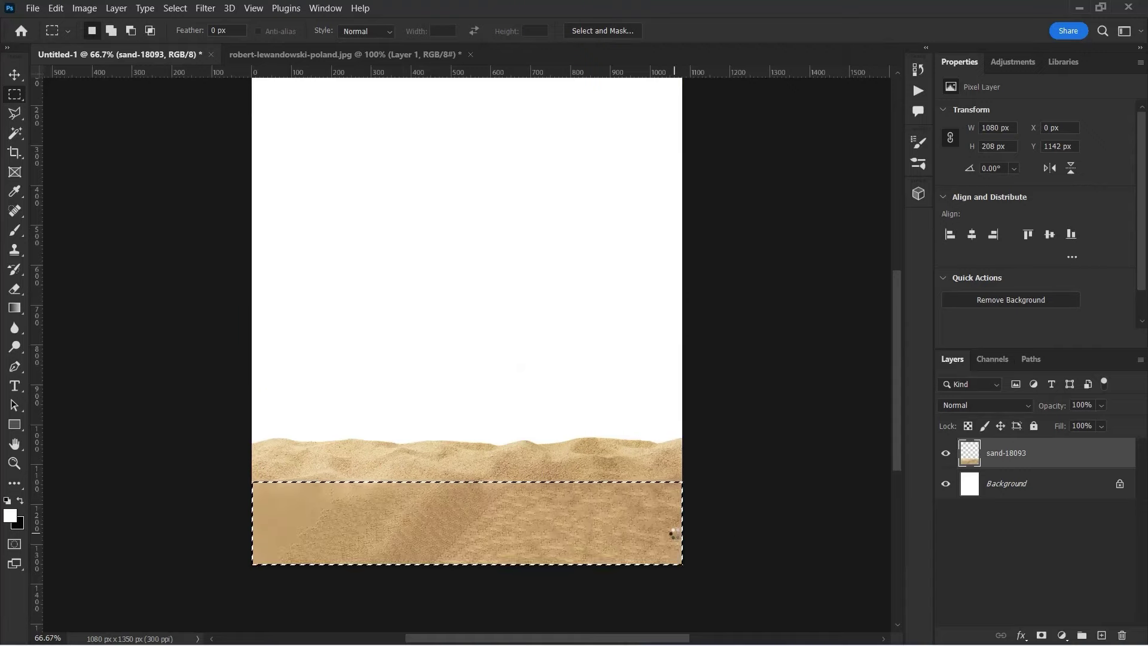
{"action": "key", "text": "shift+F5"}
{"action": "key", "text": "Return"}
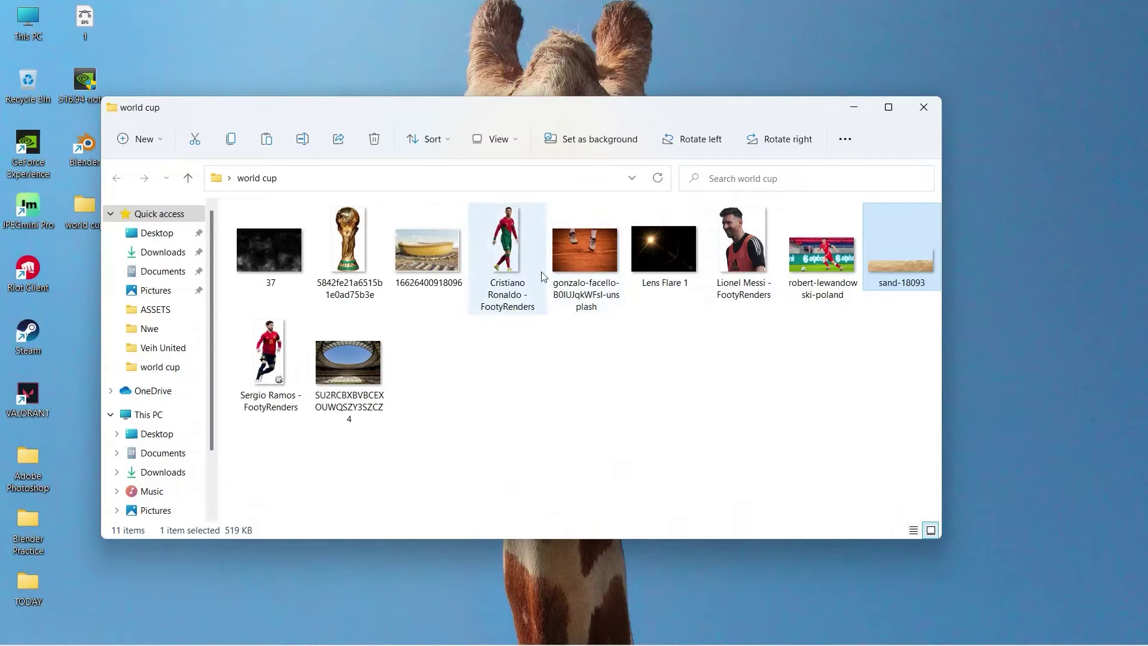
Place the Sergio Ramos render and move him down onto the sand
{"action": "left_click_drag", "start_coordinate": [269, 353], "coordinate": [533, 332]}
{"action": "left_click_drag", "start_coordinate": [462, 170], "coordinate": [558, 337]}
{"action": "left_click", "coordinate": [741, 31]}
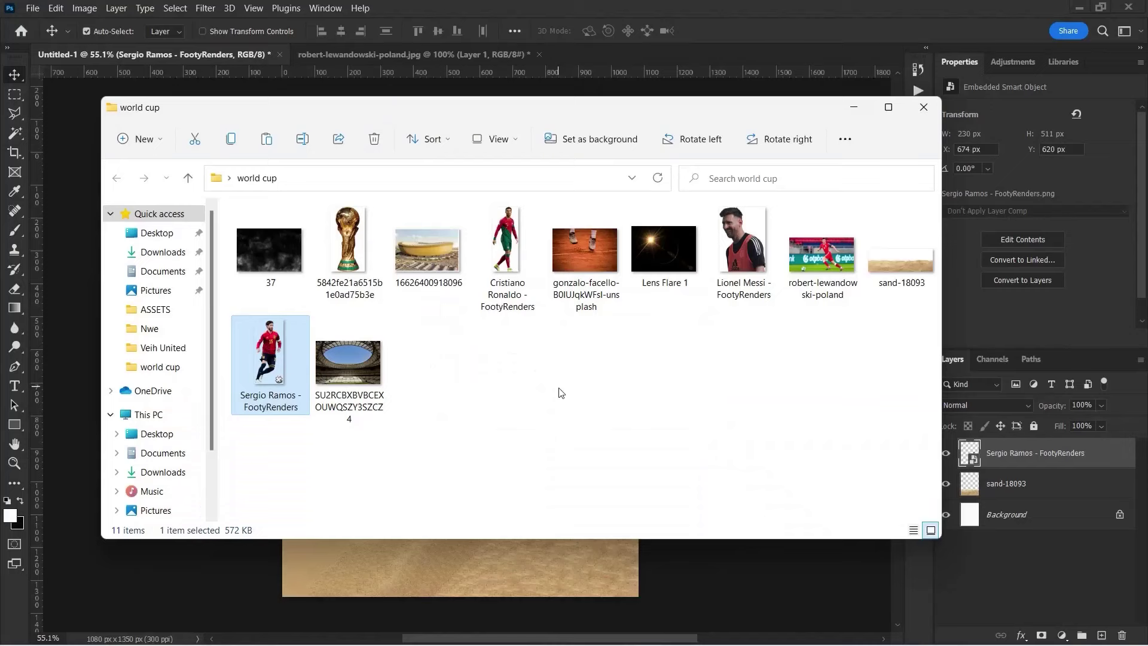
Place the Cristiano Ronaldo render, scaled down and positioned just above the sand
{"action": "left_click_drag", "start_coordinate": [507, 251], "coordinate": [554, 325]}
{"action": "left_click_drag", "start_coordinate": [821, 254], "coordinate": [770, 360]}
{"action": "key", "text": "alt+Tab"}
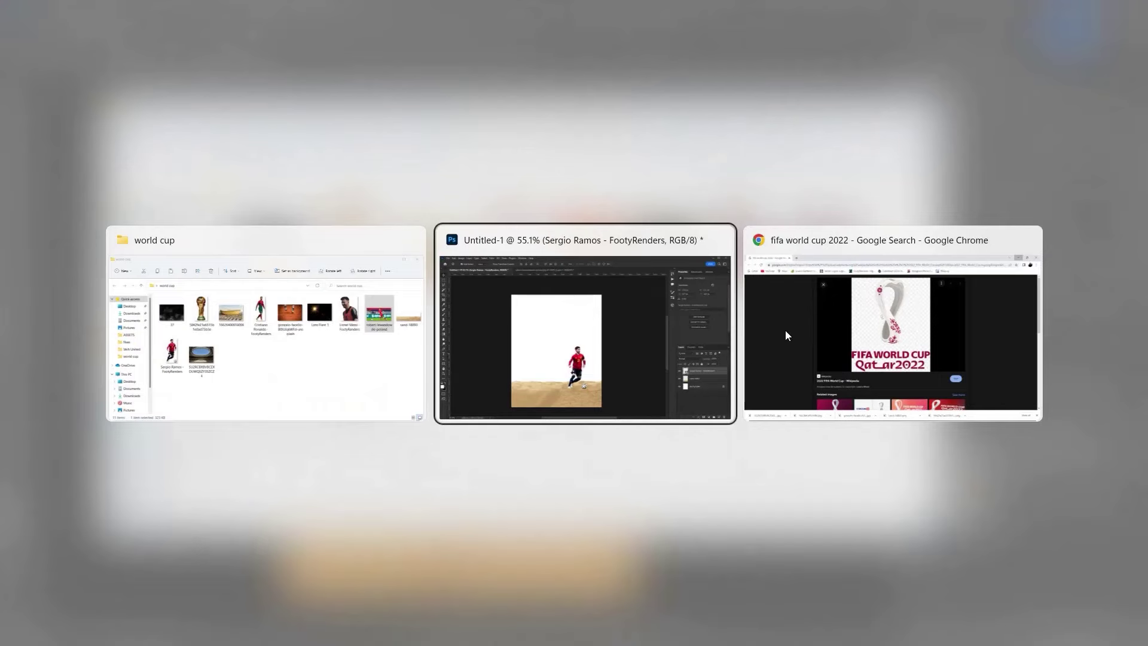
{"action": "left_click_drag", "start_coordinate": [514, 246], "coordinate": [460, 371]}
{"action": "left_click_drag", "start_coordinate": [547, 149], "coordinate": [495, 372]}
{"action": "mouse_move", "coordinate": [467, 439]}
{"action": "left_mouse_down"}
{"action": "mouse_move", "coordinate": [456, 349]}
{"action": "mouse_move", "coordinate": [485, 357]}
{"action": "left_mouse_up"}
{"action": "key", "text": "Return"}
Place the Lionel Messi render into the poster
{"action": "key", "text": "alt+Tab"}
{"action": "mouse_move", "coordinate": [663, 243]}
{"action": "left_mouse_down"}
{"action": "mouse_move", "coordinate": [457, 469]}
{"action": "mouse_move", "coordinate": [448, 385]}
{"action": "left_mouse_up"}
{"action": "key", "text": "Return"}
Carry the Lewandowski cutout from robert-lewandowski-poland.jpg onto the poster
{"action": "key", "text": "alt+Tab"}
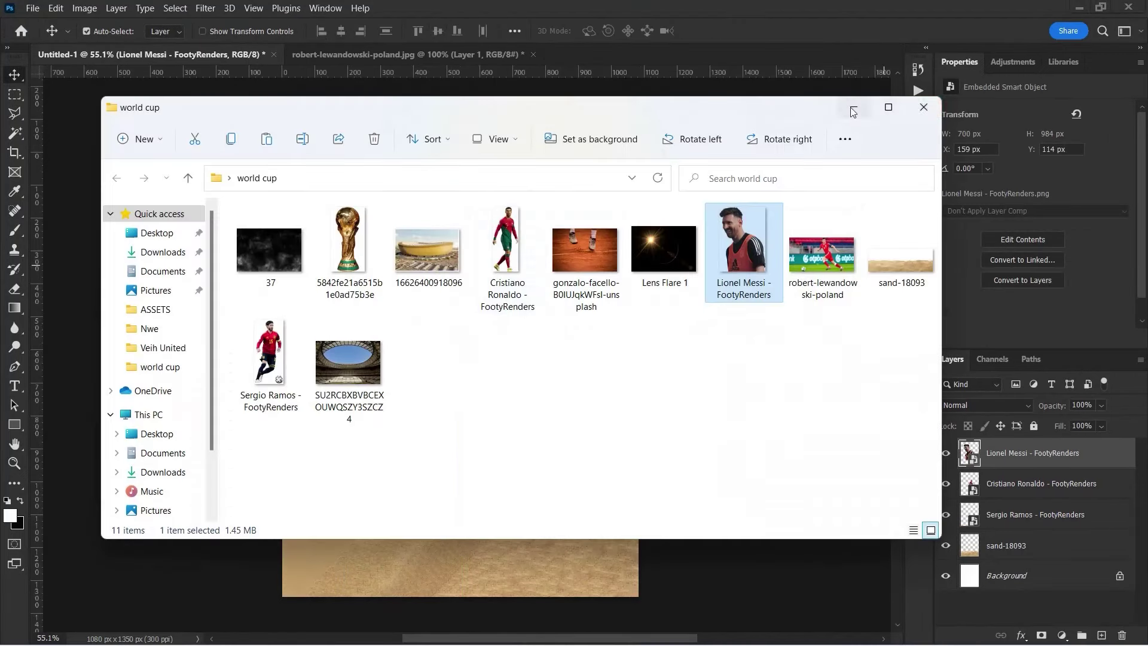
{"action": "left_click", "coordinate": [407, 54]}
{"action": "mouse_move", "coordinate": [993, 448]}
{"action": "left_mouse_down"}
{"action": "mouse_move", "coordinate": [357, 287]}
{"action": "mouse_move", "coordinate": [395, 408]}
{"action": "mouse_move", "coordinate": [354, 388]}
{"action": "mouse_move", "coordinate": [390, 398]}
{"action": "left_mouse_up"}
Resize Lewandowski at the lower left and move Messi's layer beneath sand-18093
{"action": "key", "text": "ctrl+t"}
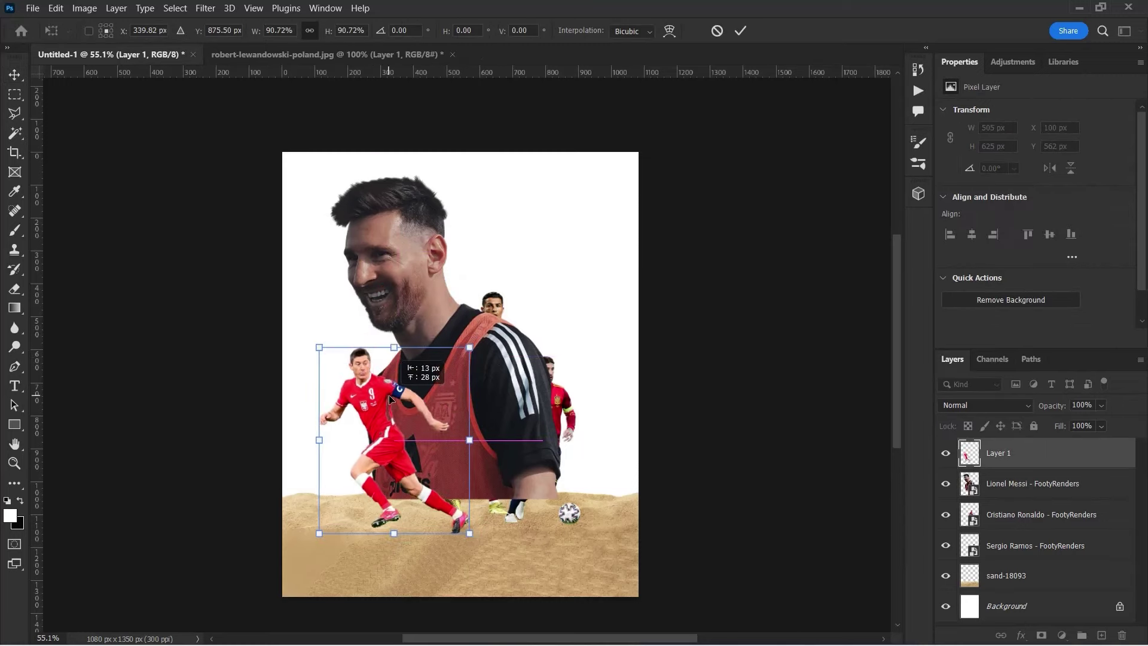
{"action": "left_click", "coordinate": [741, 31]}
{"action": "left_click", "coordinate": [1034, 514]}
{"action": "left_click", "coordinate": [1035, 546]}
{"action": "left_click_drag", "start_coordinate": [1016, 483], "coordinate": [1000, 586]}
Nudge Ronaldo, duplicate his layer, and move the original to the stack bottom
{"action": "left_click_drag", "start_coordinate": [515, 341], "coordinate": [514, 350]}
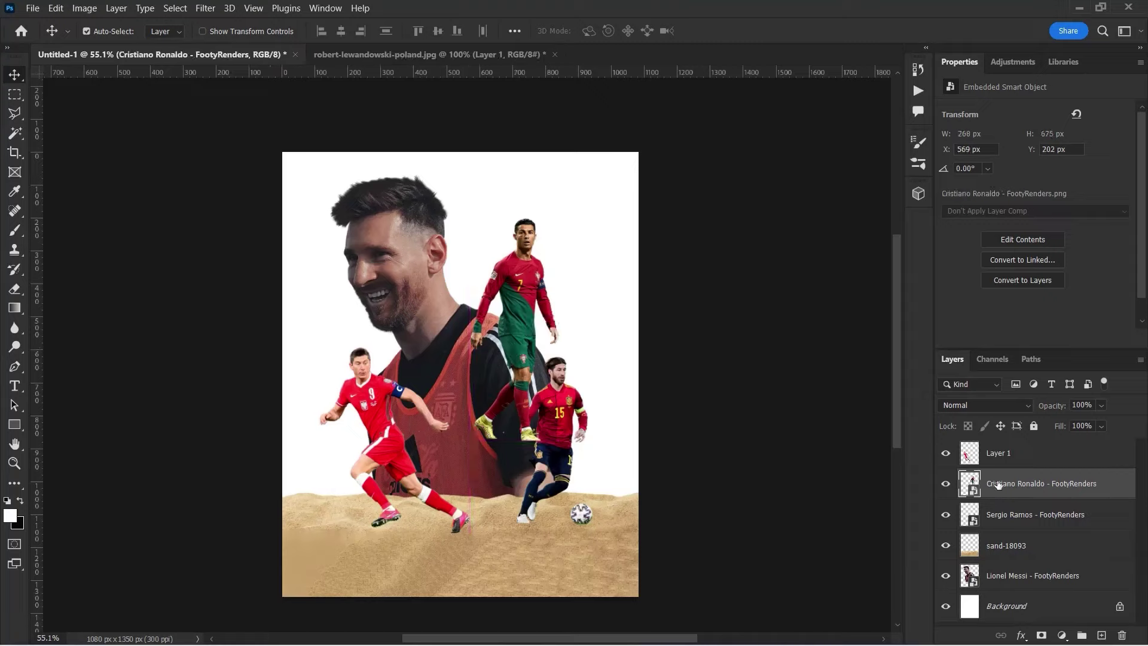
{"action": "key", "text": "ctrl+j"}
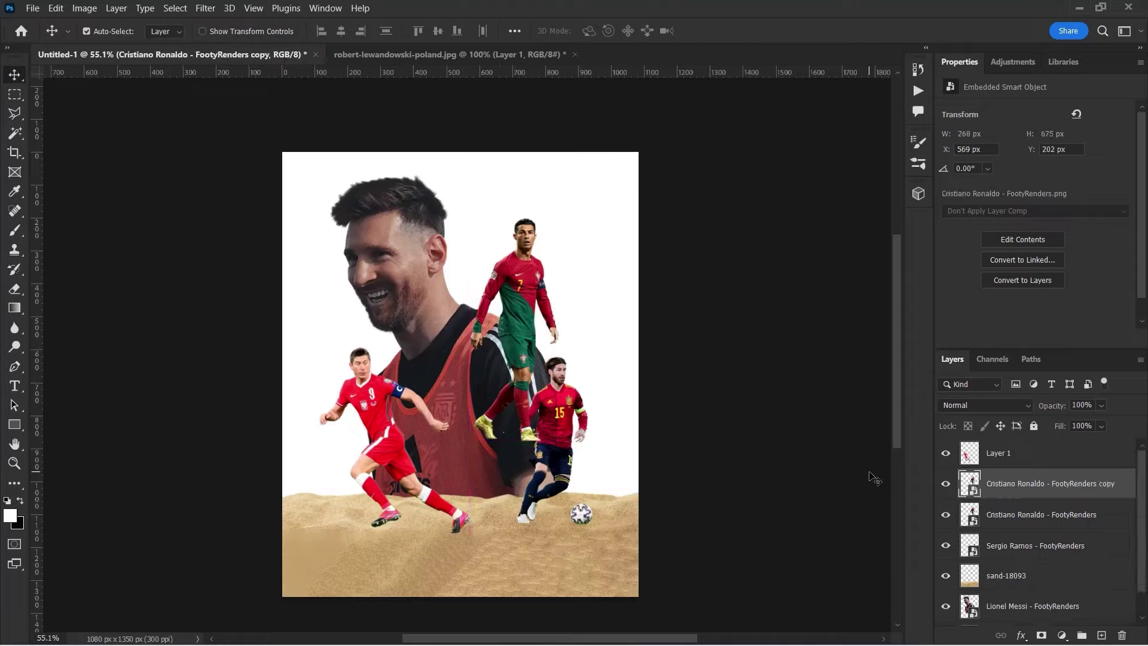
{"action": "left_click_drag", "start_coordinate": [992, 514], "coordinate": [993, 619]}
Rasterize the Ronaldo copy and erase his legs
{"action": "left_click", "coordinate": [1029, 483]}
{"action": "key", "text": "e"}
{"action": "left_click", "coordinate": [573, 310]}
{"action": "key", "text": "Return"}
{"action": "scroll", "coordinate": [517, 437], "scroll_direction": "up", "scroll_amount": 5}
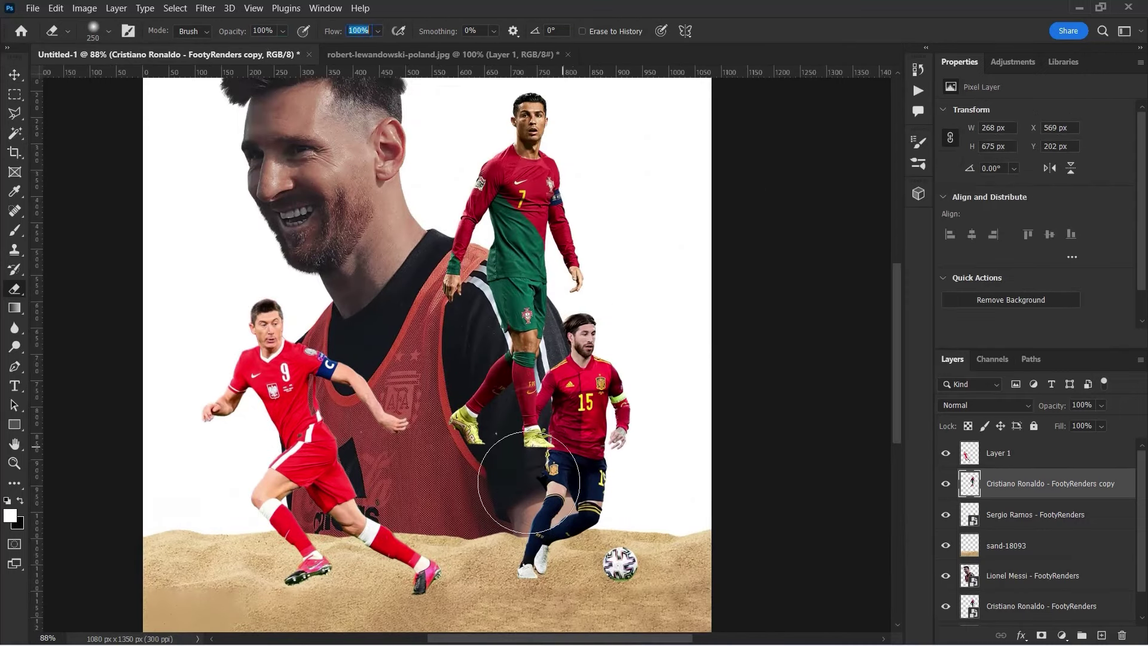
{"action": "left_click_drag", "start_coordinate": [598, 418], "coordinate": [505, 406]}
With a 50 px eraser, remove the green shorts overlapping Messi's white stripes
{"action": "left_click", "coordinate": [93, 30]}
{"action": "scroll", "coordinate": [515, 366], "scroll_direction": "up", "scroll_amount": 10}
{"action": "key", "text": "bracketleft"}
{"action": "key", "text": "bracketleft"}
{"action": "key", "text": "bracketleft"}
{"action": "left_click_drag", "start_coordinate": [456, 248], "coordinate": [472, 317]}
{"action": "mouse_move", "coordinate": [426, 221]}
{"action": "left_mouse_down"}
{"action": "mouse_move", "coordinate": [502, 311]}
{"action": "mouse_move", "coordinate": [575, 359]}
{"action": "mouse_move", "coordinate": [537, 303]}
{"action": "left_mouse_up"}
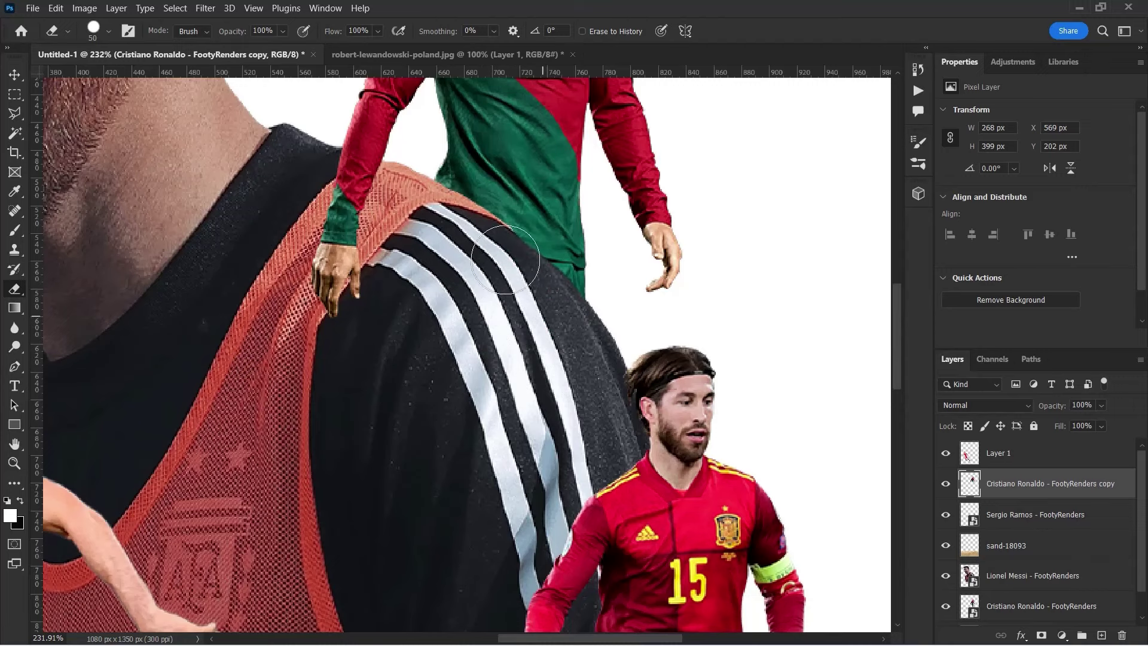
{"action": "scroll", "coordinate": [489, 264], "scroll_direction": "down", "scroll_amount": 3}
{"action": "scroll", "coordinate": [489, 299], "scroll_direction": "down", "scroll_amount": 3}
{"action": "scroll", "coordinate": [489, 335], "scroll_direction": "down", "scroll_amount": 1}
{"action": "key", "text": "v"}
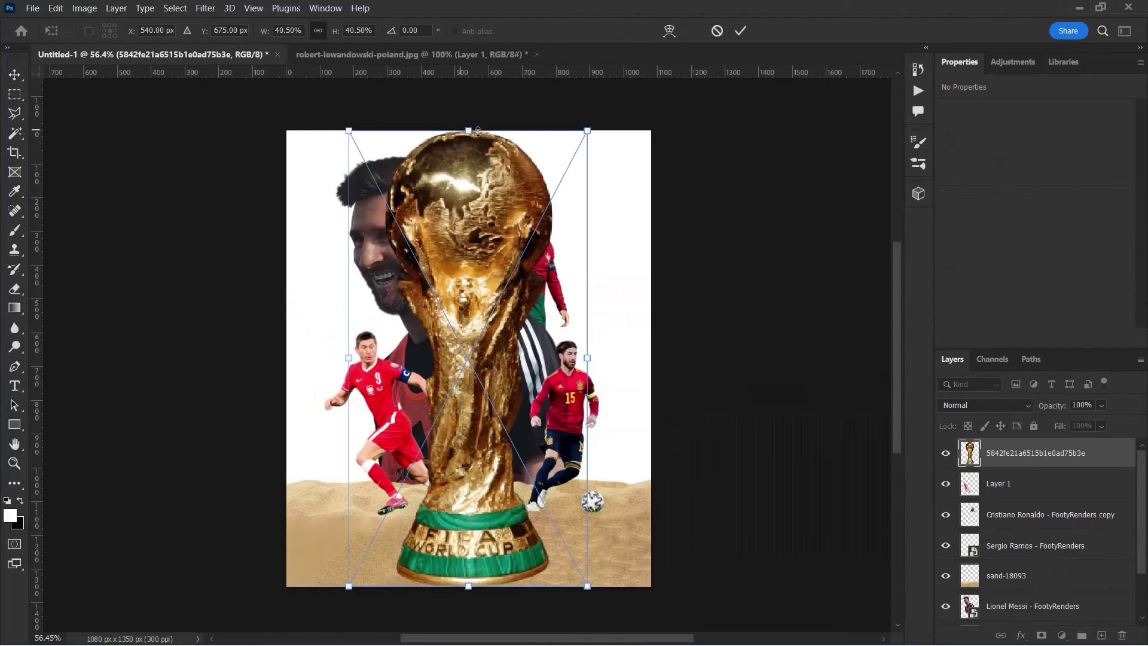
Scale the trophy to about 16% and stand it in the sand at centre
{"action": "left_click_drag", "start_coordinate": [478, 132], "coordinate": [478, 404]}
{"action": "left_click_drag", "start_coordinate": [479, 489], "coordinate": [478, 425]}
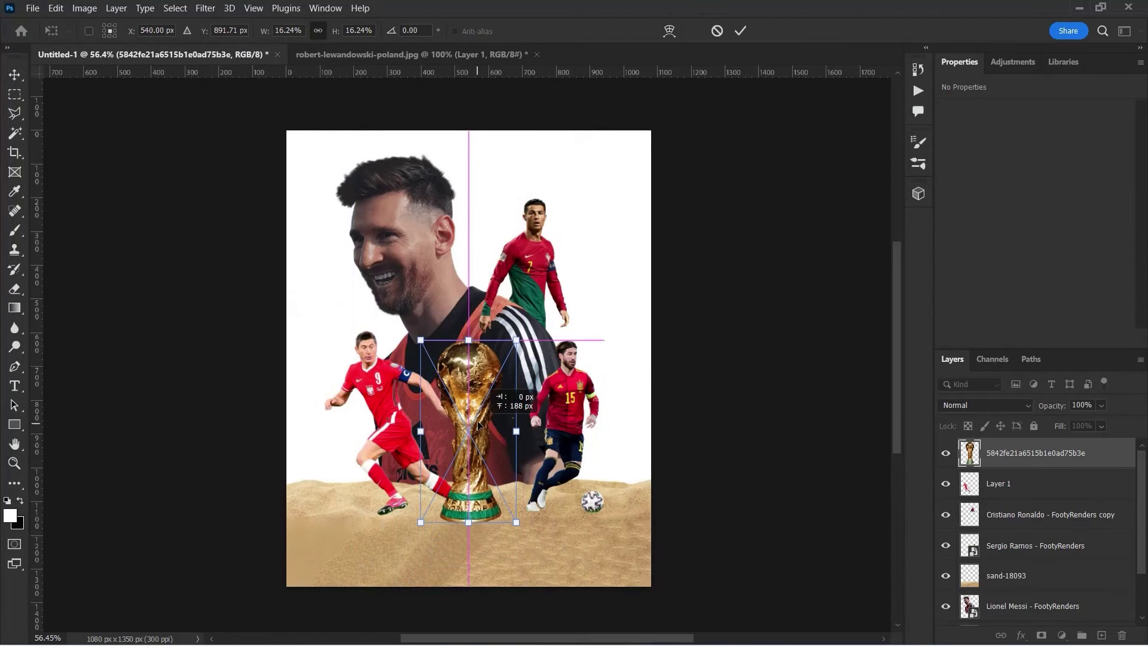
{"action": "left_click", "coordinate": [742, 30]}
Shrink Ramos slightly and shift him left
{"action": "left_click", "coordinate": [592, 416]}
{"action": "key", "text": "ctrl+t"}
{"action": "mouse_move", "coordinate": [603, 336]}
{"action": "left_mouse_down"}
{"action": "mouse_move", "coordinate": [606, 289]}
{"action": "mouse_move", "coordinate": [600, 320]}
{"action": "left_mouse_up"}
{"action": "left_click", "coordinate": [741, 30]}
Reposition the Cristiano Ronaldo layer
{"action": "left_click", "coordinate": [527, 266]}
{"action": "key", "text": "ctrl+t"}
{"action": "left_click_drag", "start_coordinate": [518, 266], "coordinate": [524, 266]}
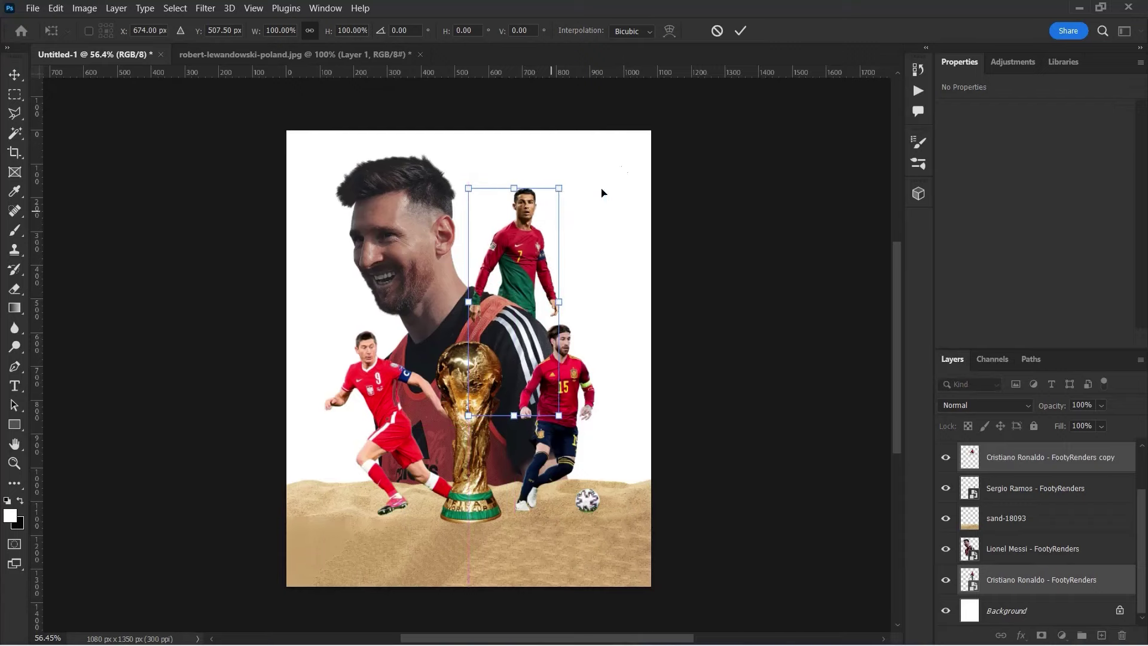
{"action": "left_click", "coordinate": [741, 31]}
{"action": "right_click", "coordinate": [1017, 457]}
{"action": "left_click", "coordinate": [880, 225]}
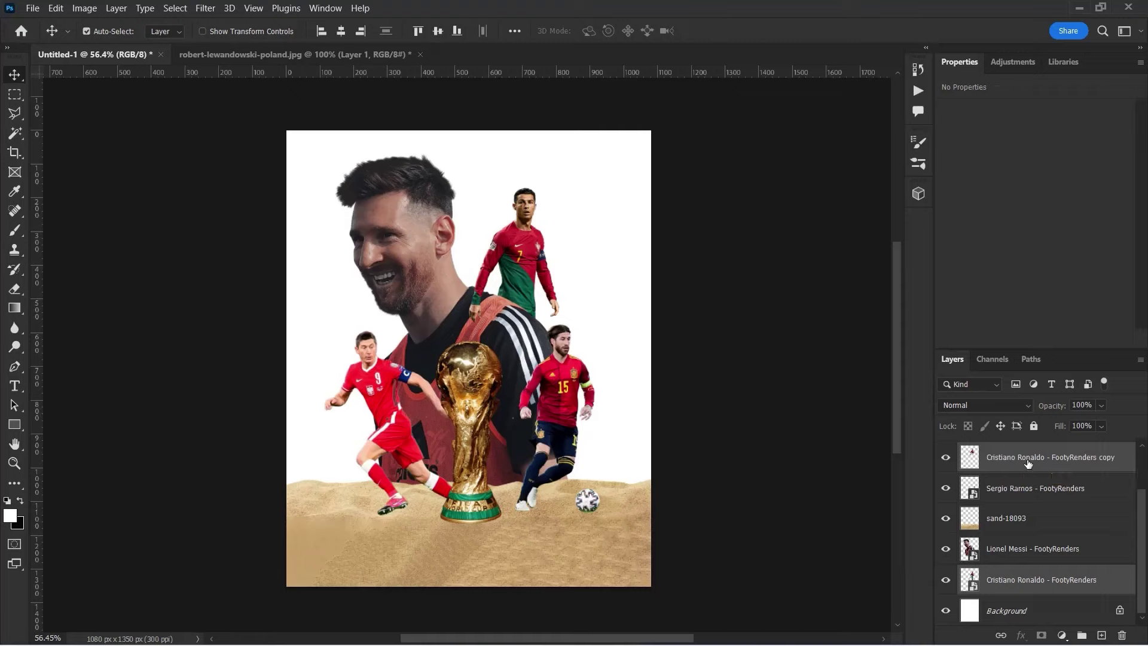
Convert the Ronaldo copy layer to a Smart Object
{"action": "left_click", "coordinate": [1027, 463]}
{"action": "left_click", "coordinate": [943, 458]}
{"action": "key", "text": "e"}
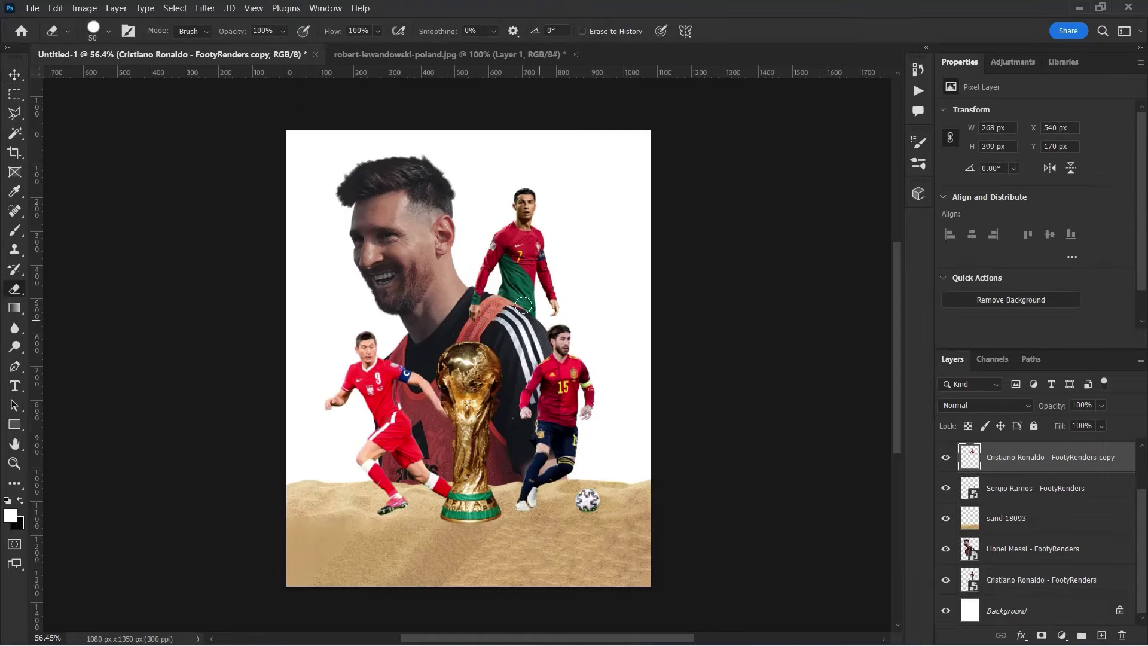
{"action": "right_click", "coordinate": [1041, 580]}
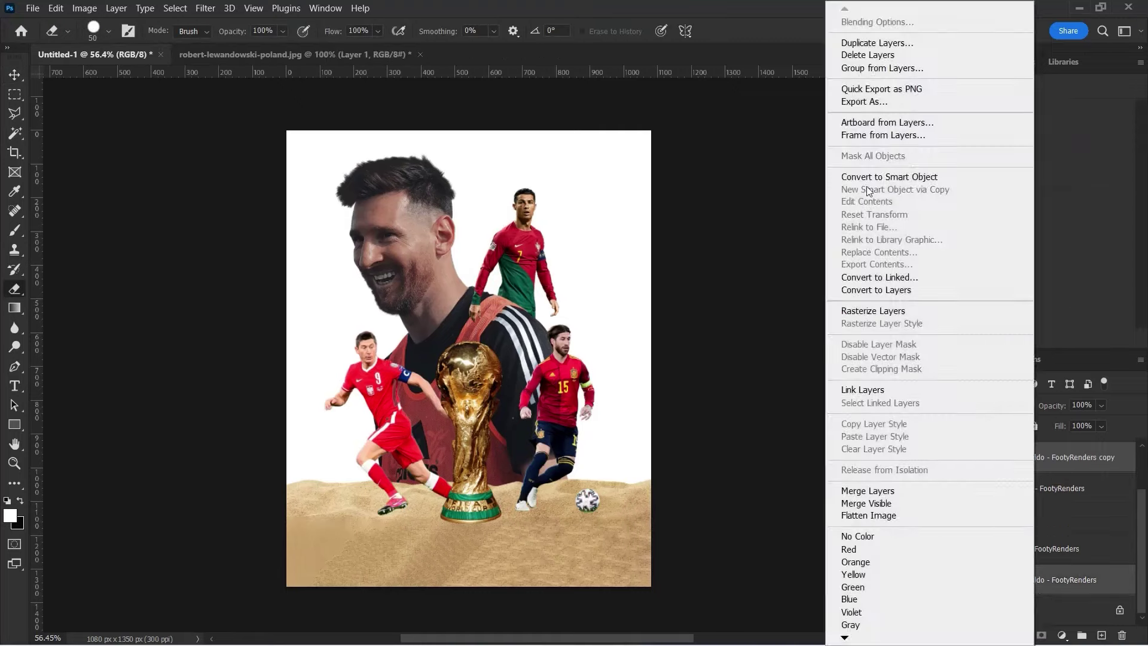
{"action": "left_click", "coordinate": [924, 187]}
{"action": "left_click_drag", "start_coordinate": [1041, 487], "coordinate": [1041, 579]}
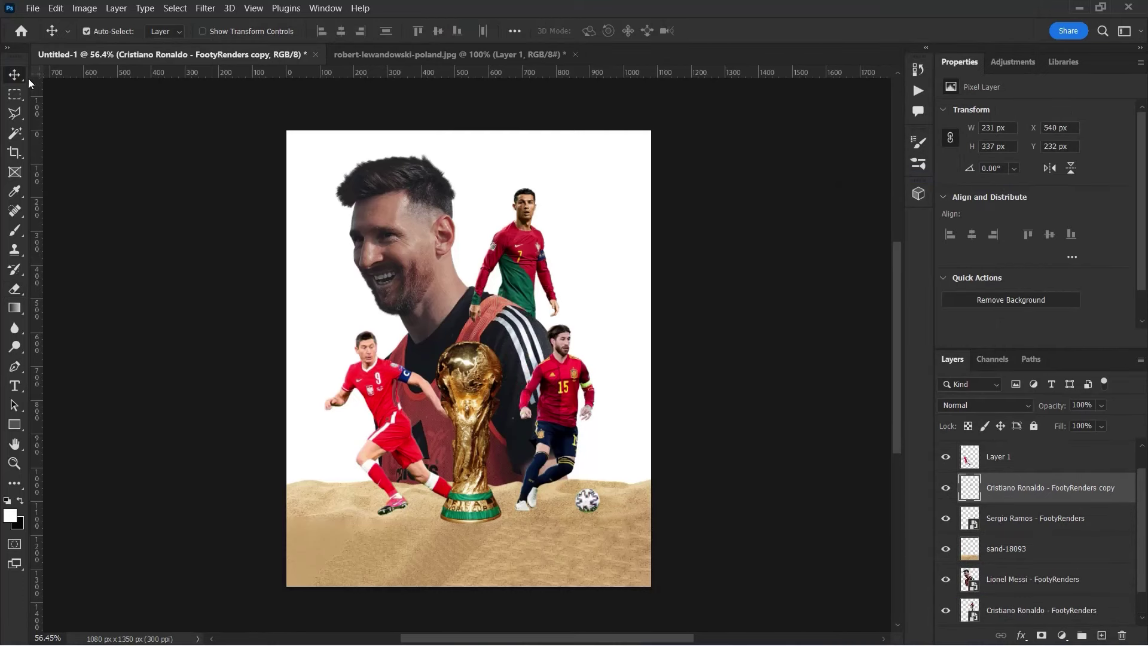
{"action": "left_click", "coordinate": [797, 568]}
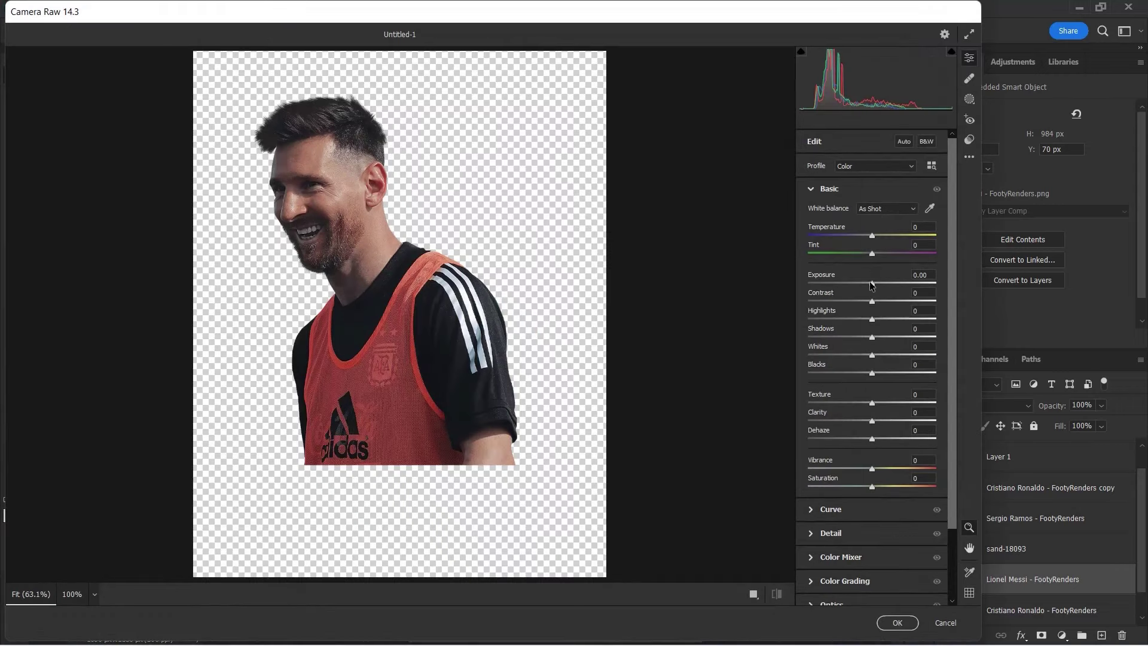
Brighten Messi's exposure and raise his clarity in Camera Raw
{"action": "left_click_drag", "start_coordinate": [872, 282], "coordinate": [882, 286]}
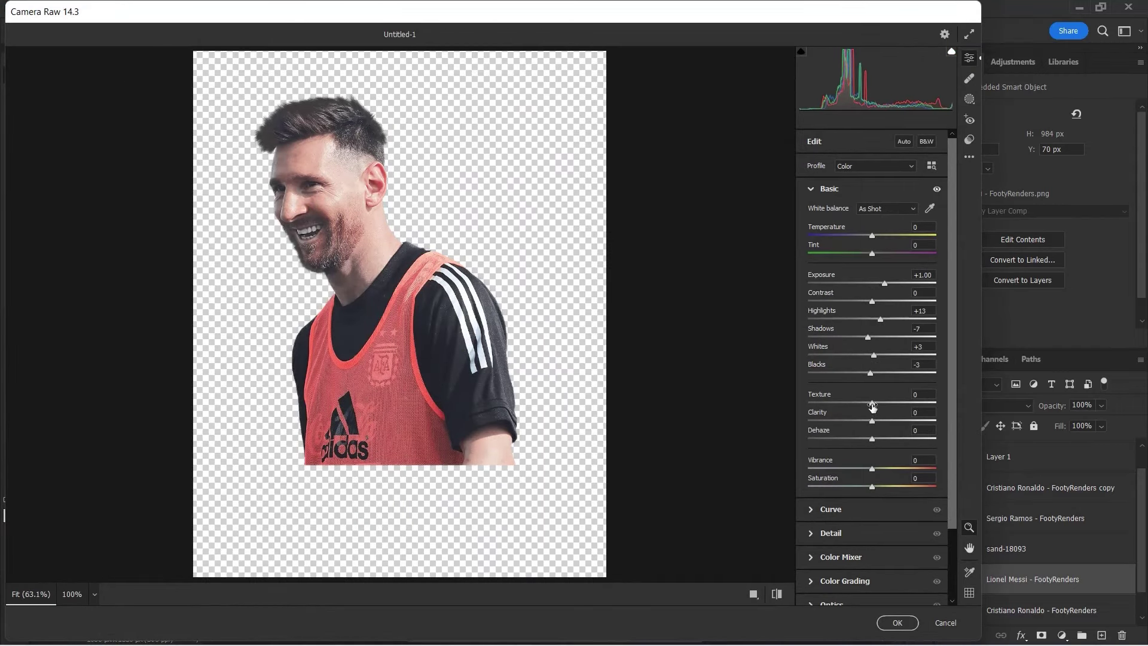
{"action": "mouse_move", "coordinate": [872, 421]}
{"action": "left_mouse_down"}
{"action": "mouse_move", "coordinate": [912, 422]}
{"action": "mouse_move", "coordinate": [881, 404]}
{"action": "left_mouse_up"}
{"action": "left_click", "coordinate": [915, 621]}
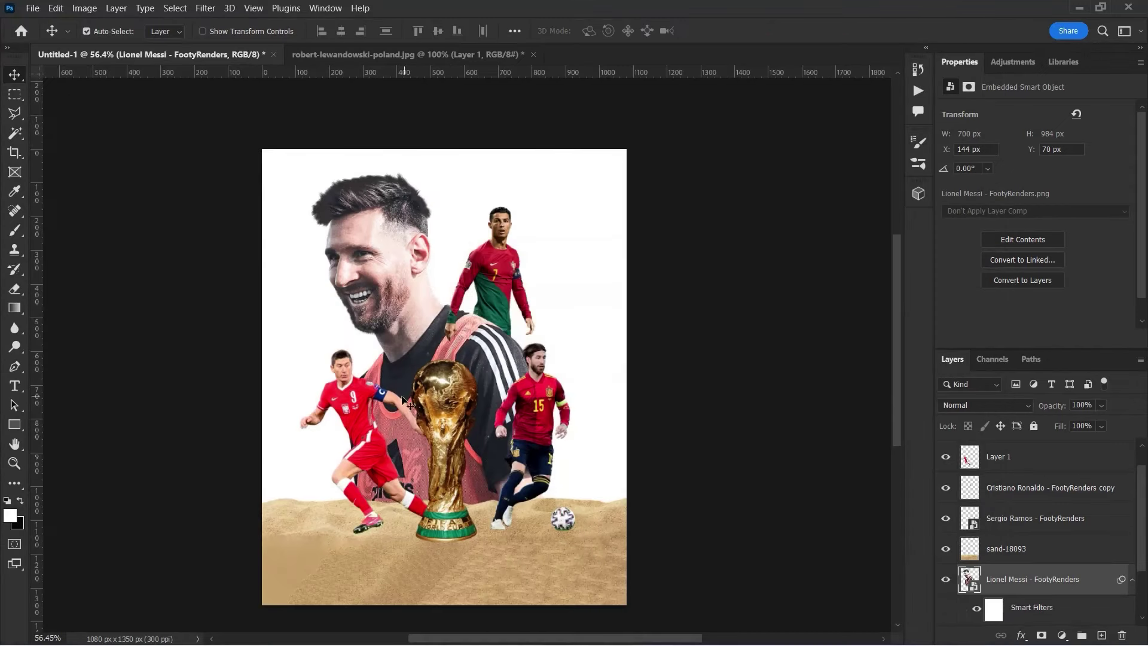
Give Ronaldo Camera Raw exposure +1.00 and blacks -15
{"action": "left_click", "coordinate": [504, 275]}
{"action": "left_click", "coordinate": [206, 7]}
{"action": "left_click", "coordinate": [234, 111]}
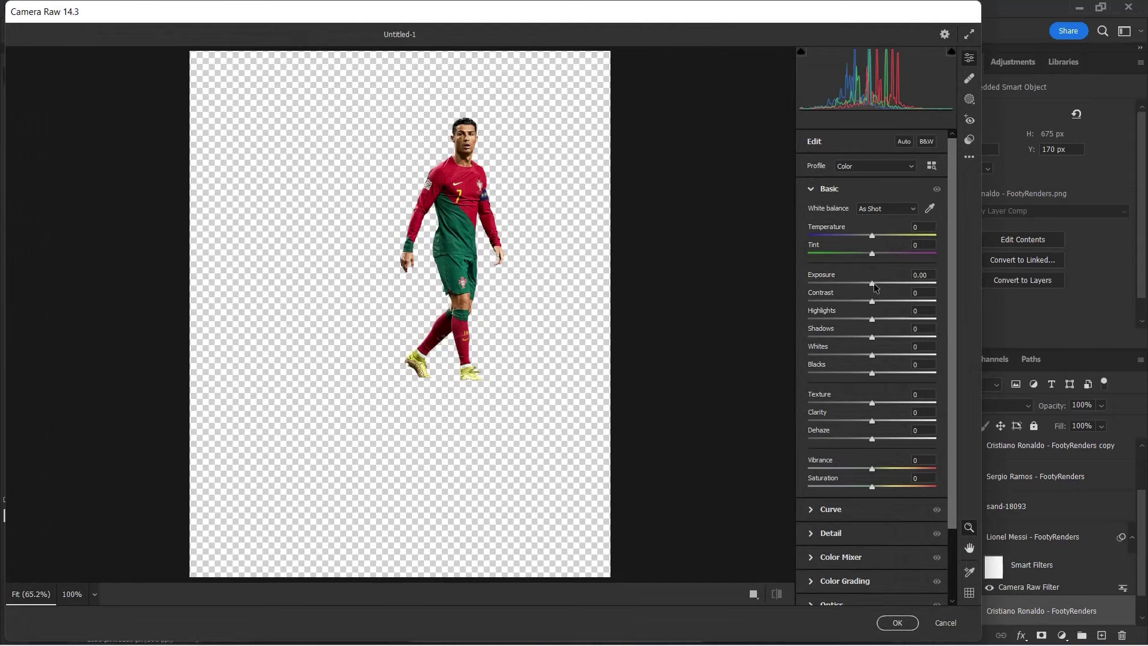
{"action": "mouse_move", "coordinate": [873, 283]}
{"action": "left_mouse_down"}
{"action": "mouse_move", "coordinate": [888, 282]}
{"action": "mouse_move", "coordinate": [878, 319]}
{"action": "left_mouse_up"}
{"action": "mouse_move", "coordinate": [876, 361]}
{"action": "left_mouse_down"}
{"action": "mouse_move", "coordinate": [863, 363]}
{"action": "mouse_move", "coordinate": [876, 354]}
{"action": "left_mouse_up"}
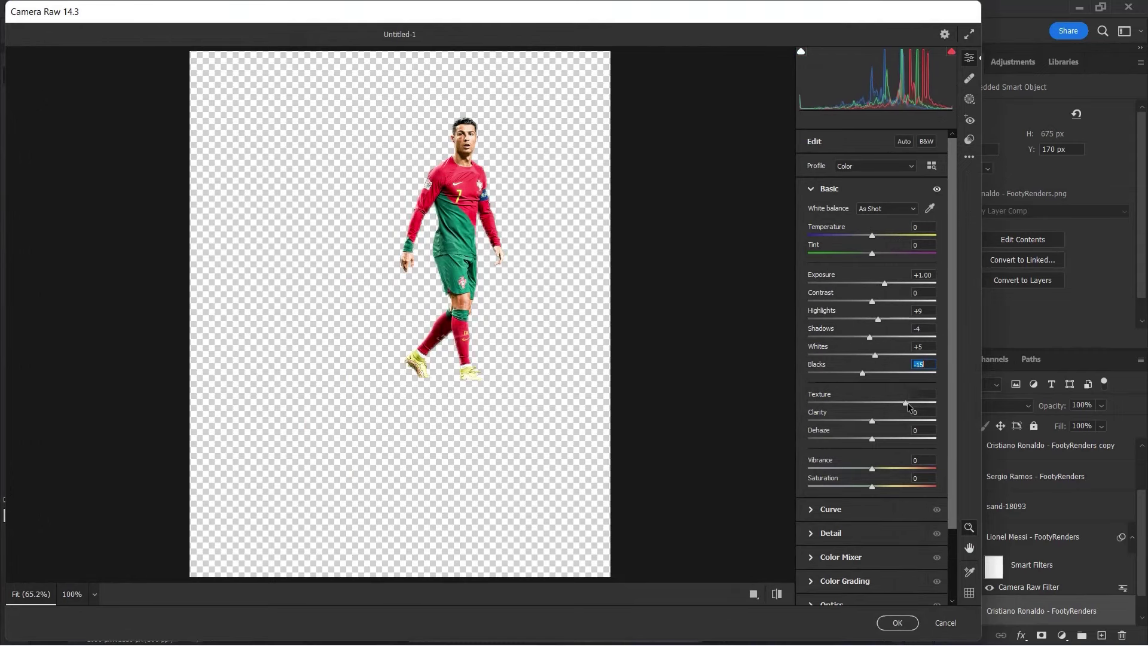
{"action": "left_click", "coordinate": [897, 623]}
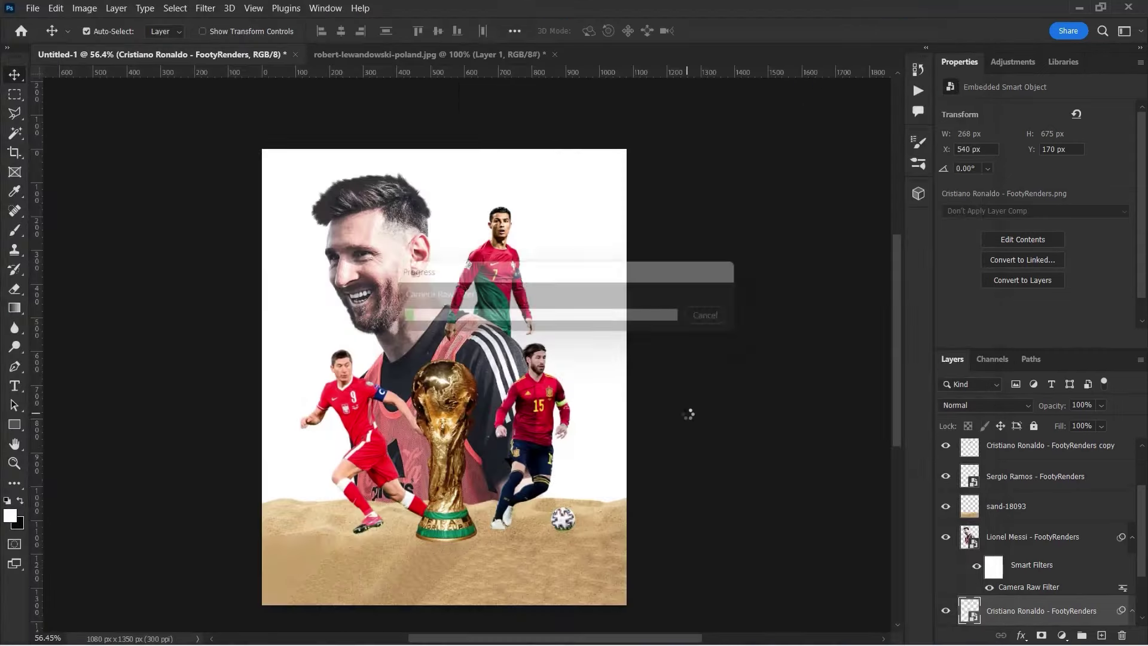
Give Ramos exposure +0.70, highlights +14, shadows -12, and stronger texture and clarity
{"action": "scroll", "coordinate": [533, 231], "scroll_direction": "down", "scroll_amount": 3}
{"action": "left_click", "coordinate": [565, 347]}
{"action": "left_click", "coordinate": [205, 7]}
{"action": "key", "text": "Escape"}
{"action": "key", "text": "ctrl+shift+a"}
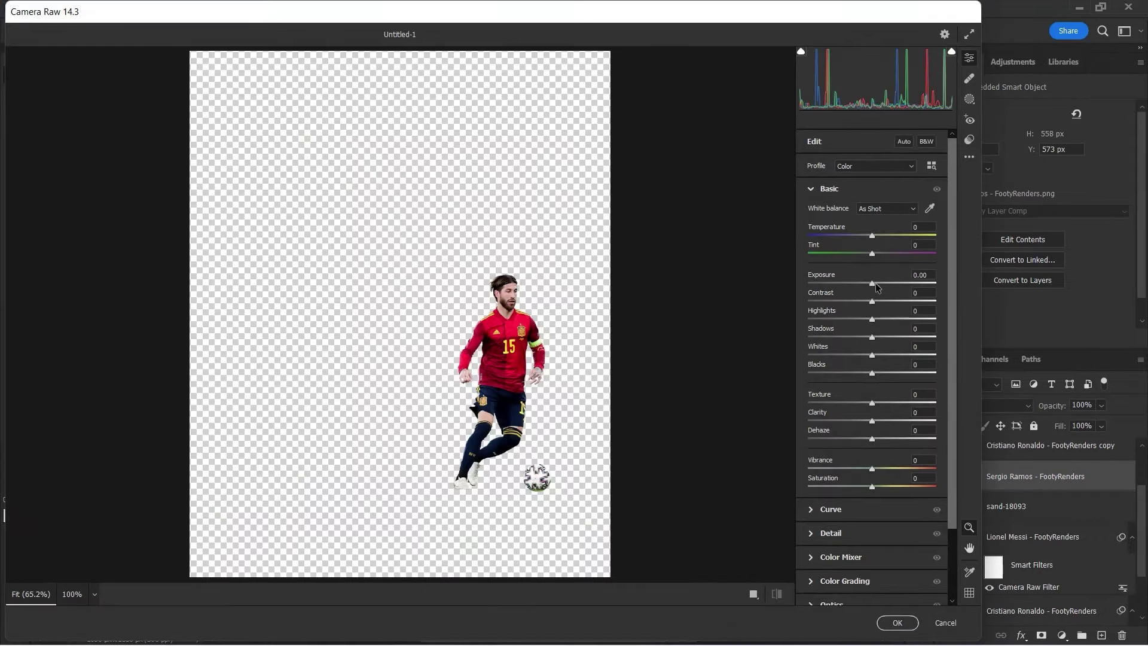
{"action": "left_click_drag", "start_coordinate": [872, 283], "coordinate": [881, 282]}
{"action": "left_click_drag", "start_coordinate": [872, 319], "coordinate": [881, 318]}
{"action": "left_click_drag", "start_coordinate": [872, 336], "coordinate": [864, 336]}
{"action": "mouse_move", "coordinate": [872, 420]}
{"action": "left_mouse_down"}
{"action": "mouse_move", "coordinate": [911, 420]}
{"action": "mouse_move", "coordinate": [884, 402]}
{"action": "left_mouse_up"}
{"action": "left_click", "coordinate": [898, 623]}
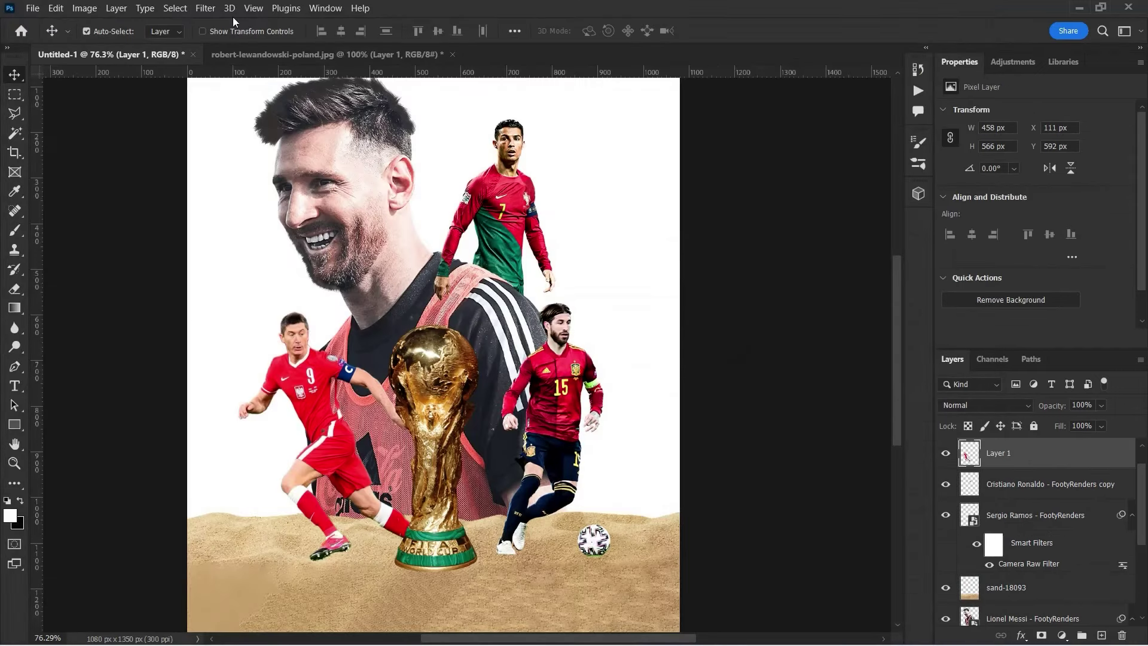
Sharpen the red number 9 player with Texture +39 and Clarity +56
{"action": "key", "text": "ctrl+shift+a"}
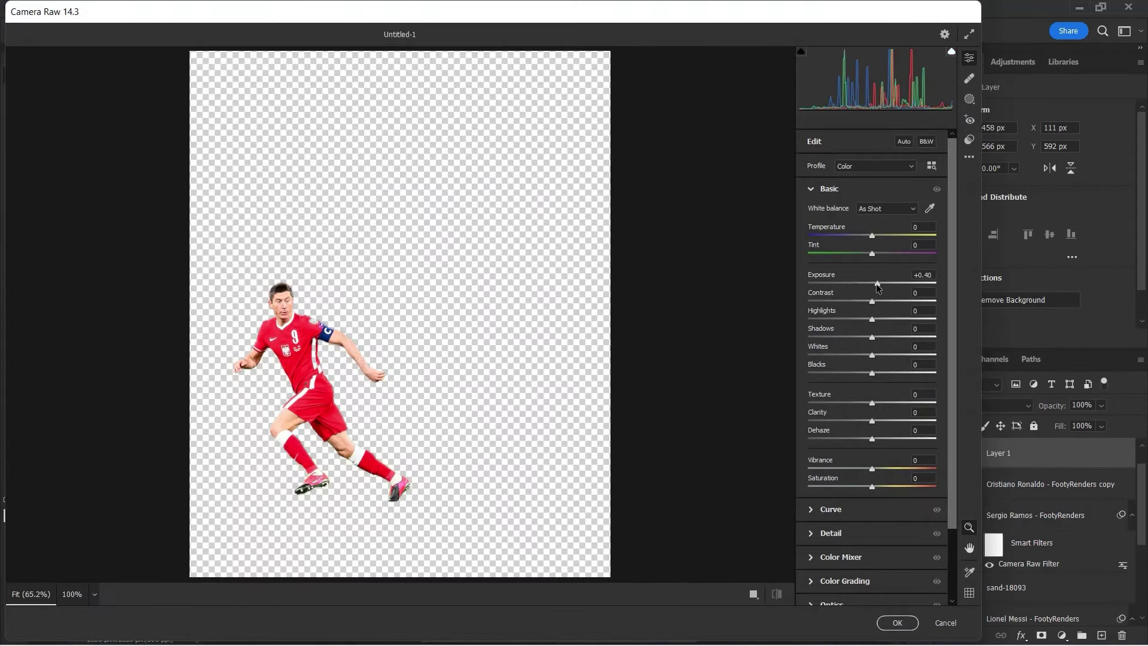
{"action": "left_click_drag", "start_coordinate": [872, 319], "coordinate": [869, 322]}
{"action": "mouse_move", "coordinate": [872, 402]}
{"action": "left_mouse_down"}
{"action": "mouse_move", "coordinate": [897, 402]}
{"action": "mouse_move", "coordinate": [908, 420]}
{"action": "left_mouse_up"}
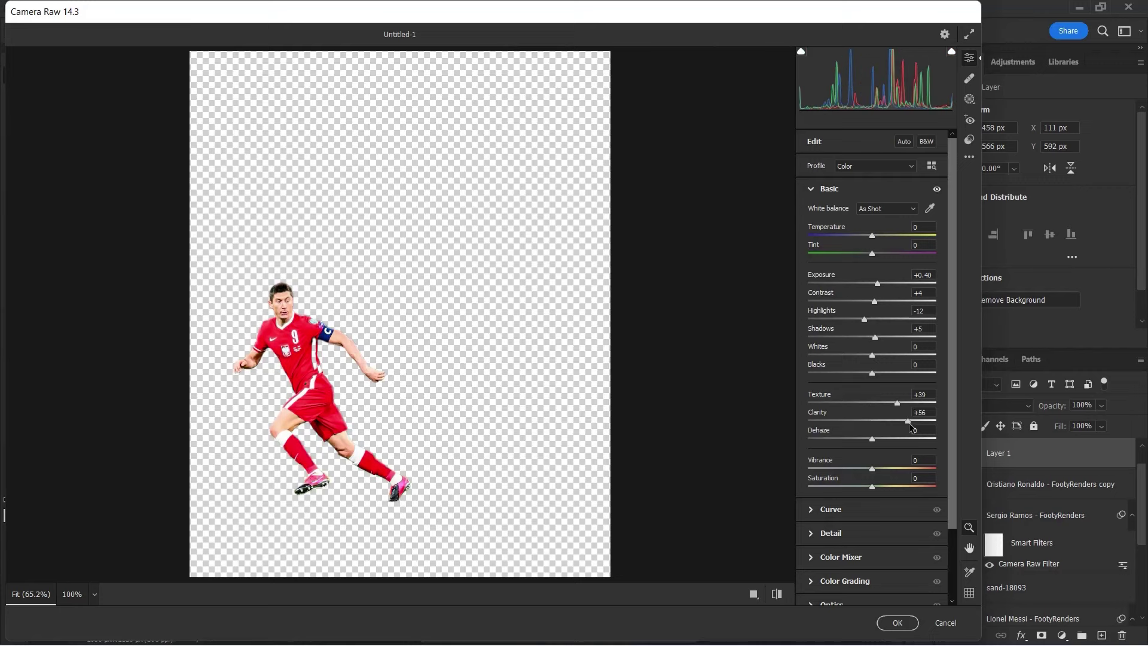
{"action": "left_click", "coordinate": [898, 623]}
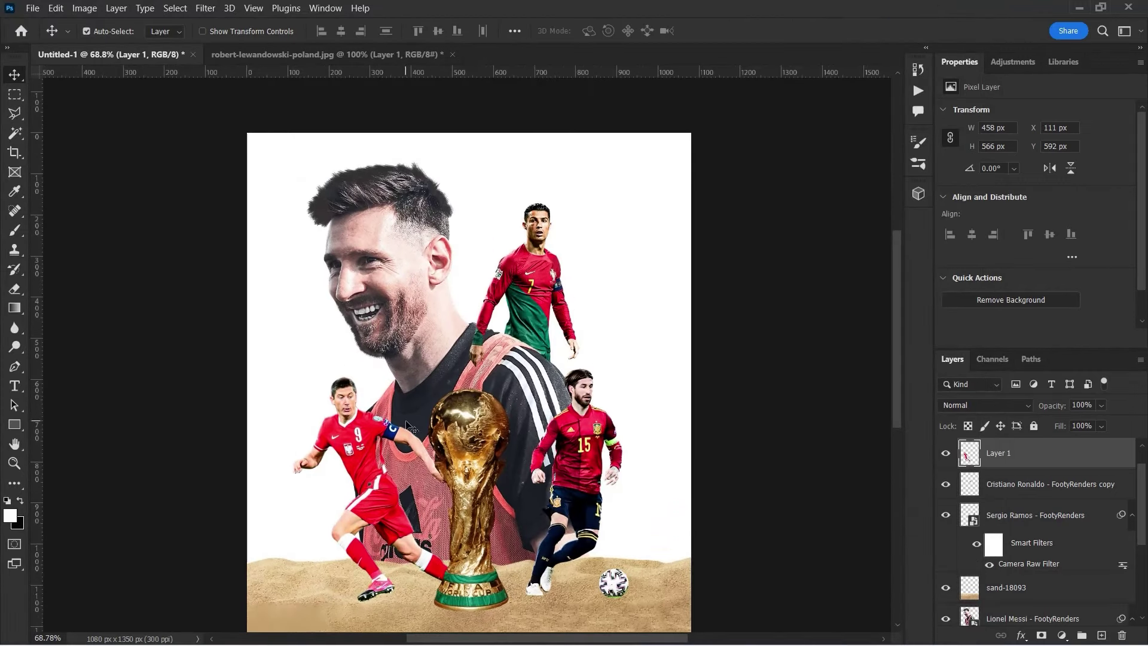
Target the Background layer and drop the stadium image onto the poster
{"action": "scroll", "coordinate": [1030, 550], "scroll_direction": "down", "scroll_amount": 5}
{"action": "left_click", "coordinate": [1010, 610]}
{"action": "key", "text": "alt+Tab"}
{"action": "mouse_move", "coordinate": [440, 267]}
{"action": "left_mouse_down"}
{"action": "mouse_move", "coordinate": [527, 291]}
{"action": "mouse_move", "coordinate": [526, 190]}
{"action": "left_mouse_up"}
Tint the placed stadium golden with a colorized Hue/Saturation (Hue 39, Saturation 50)
{"action": "key", "text": "alt+Tab"}
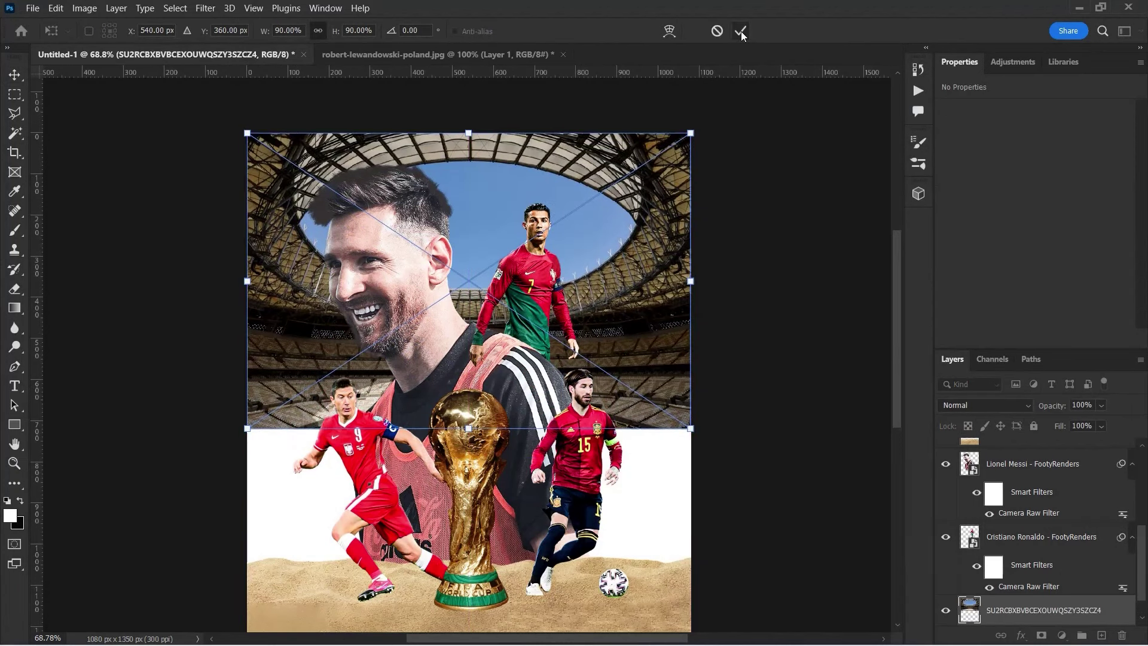
{"action": "left_click", "coordinate": [741, 33]}
{"action": "left_click", "coordinate": [1062, 635]}
{"action": "left_click", "coordinate": [1051, 495]}
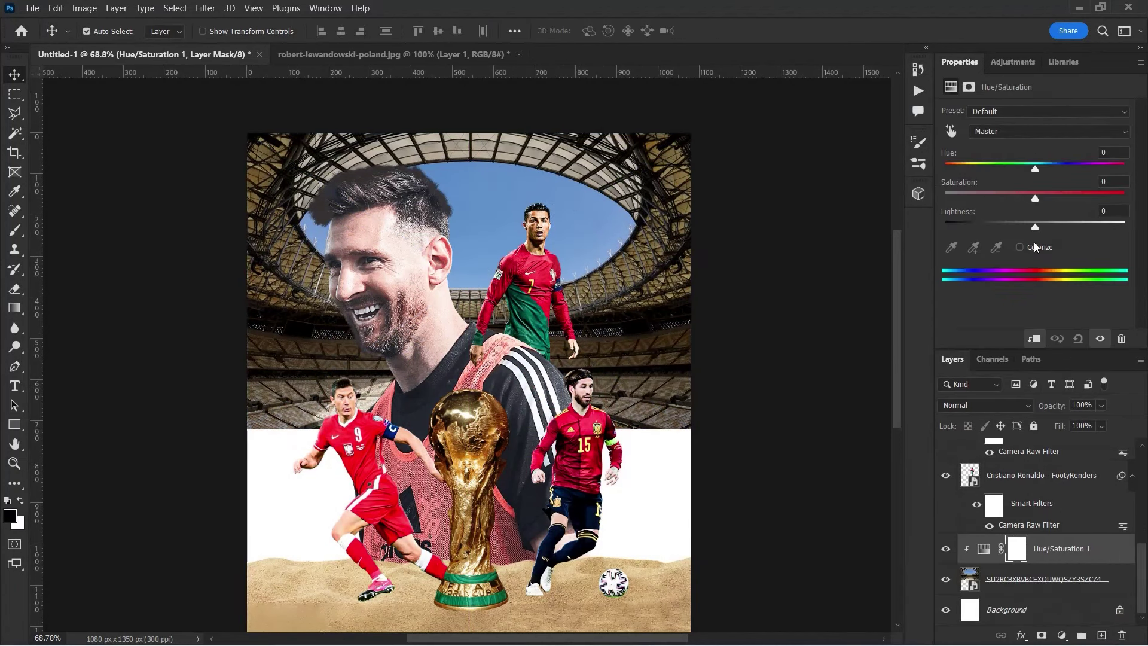
{"action": "left_click", "coordinate": [1038, 247]}
{"action": "left_click_drag", "start_coordinate": [946, 169], "coordinate": [965, 170]}
{"action": "left_click_drag", "start_coordinate": [991, 198], "coordinate": [1036, 198]}
Add a tan #cda769 fill and gradient-mask the stadium's lower part into it
{"action": "scroll", "coordinate": [743, 333], "scroll_direction": "down", "scroll_amount": 1}
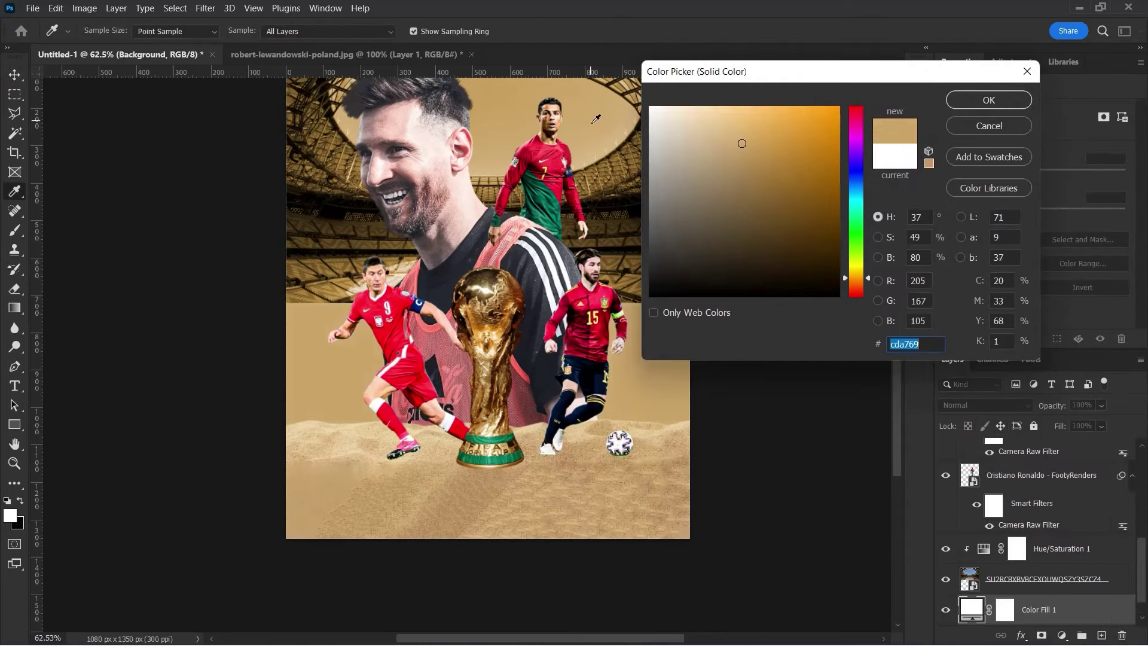
{"action": "key", "text": "Return"}
{"action": "left_click", "coordinate": [1046, 579]}
{"action": "left_click", "coordinate": [1041, 635]}
{"action": "key", "text": "g"}
{"action": "left_click_drag", "start_coordinate": [520, 99], "coordinate": [521, 353]}
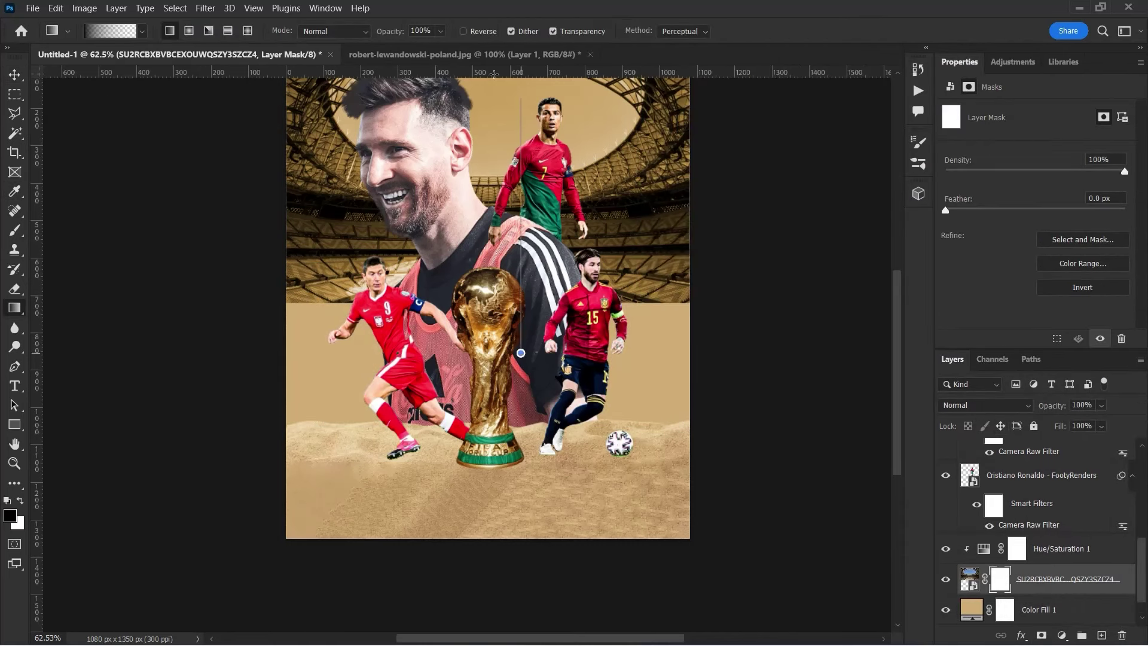
Return to the Move tool and select the Hue/Saturation adjustment to review it
{"action": "scroll", "coordinate": [521, 353], "scroll_direction": "up", "scroll_amount": 2}
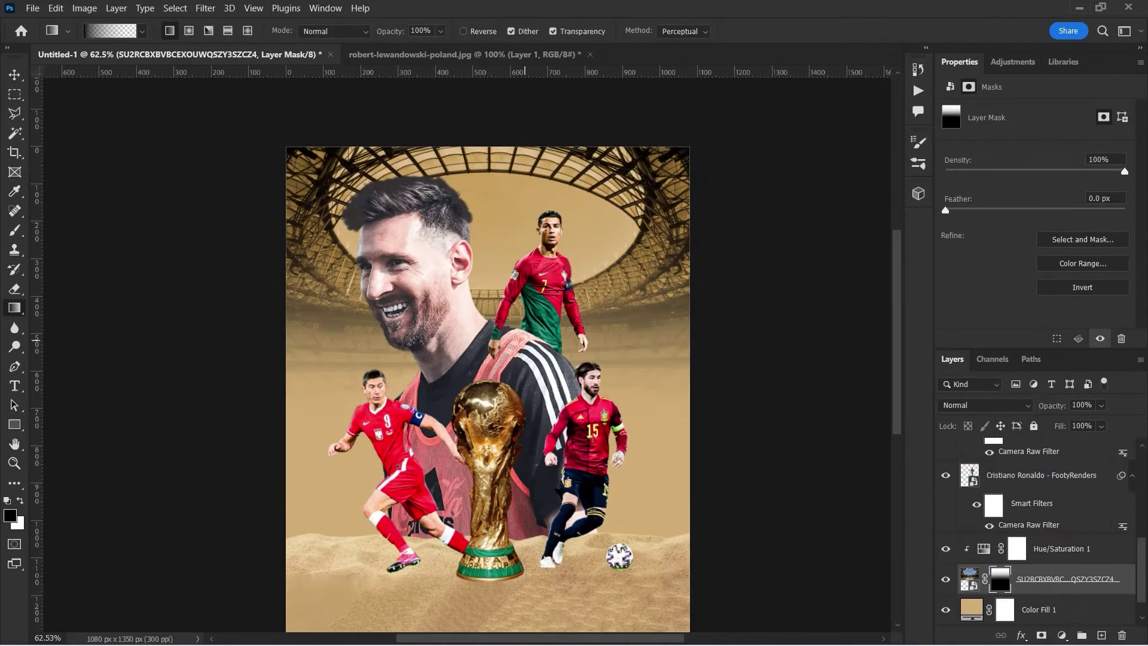
{"action": "scroll", "coordinate": [487, 359], "scroll_direction": "down", "scroll_amount": 2}
{"action": "key", "text": "v"}
{"action": "scroll", "coordinate": [974, 542], "scroll_direction": "down", "scroll_amount": 1}
{"action": "left_click", "coordinate": [1050, 531]}
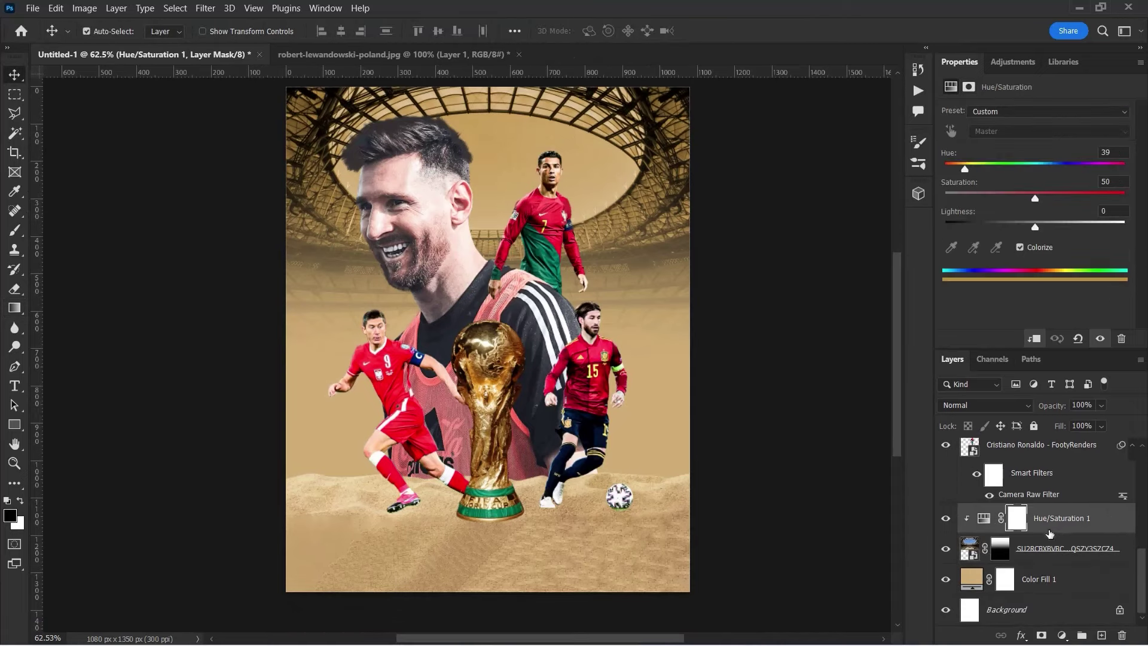
{"action": "key", "text": "alt+Tab"}
Place dust image 37 across the middle of the poster in Screen blend mode
{"action": "left_click_drag", "start_coordinate": [264, 244], "coordinate": [529, 308]}
{"action": "left_click", "coordinate": [741, 30]}
{"action": "left_click", "coordinate": [985, 406]}
{"action": "left_click_drag", "start_coordinate": [655, 346], "coordinate": [653, 345]}
{"action": "scroll", "coordinate": [653, 345], "scroll_direction": "down", "scroll_amount": 3}
{"action": "scroll", "coordinate": [714, 472], "scroll_direction": "up", "scroll_amount": 2}
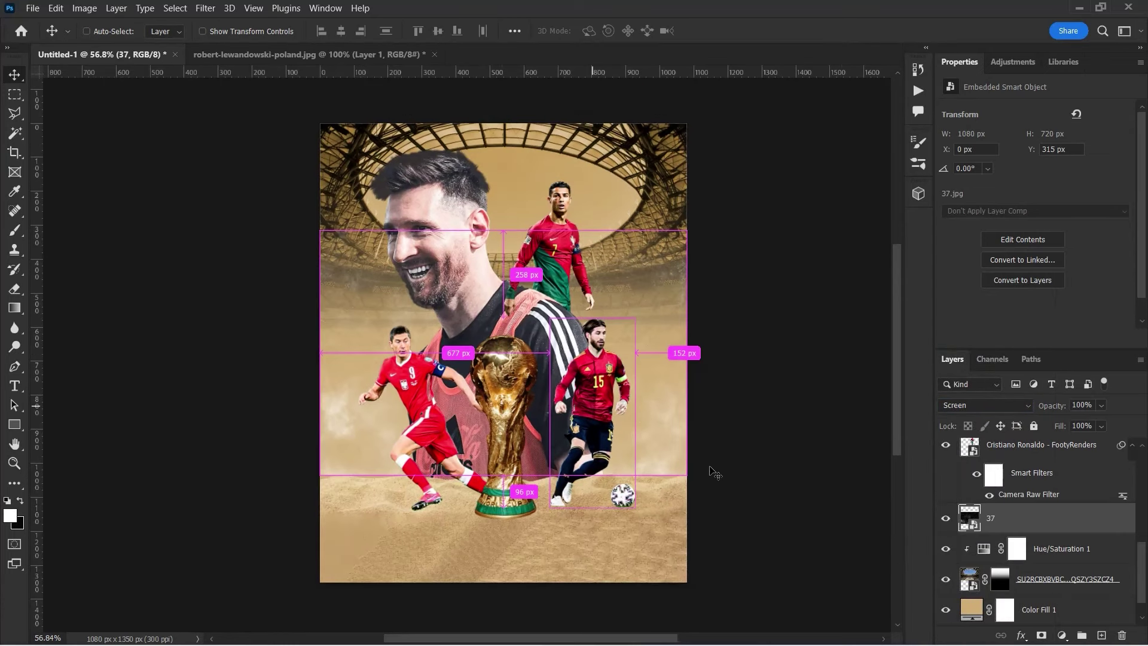
Recheck the smiling player's Camera Raw settings, rasterize the number 15 player, and hide the top image
{"action": "left_click", "coordinate": [495, 291]}
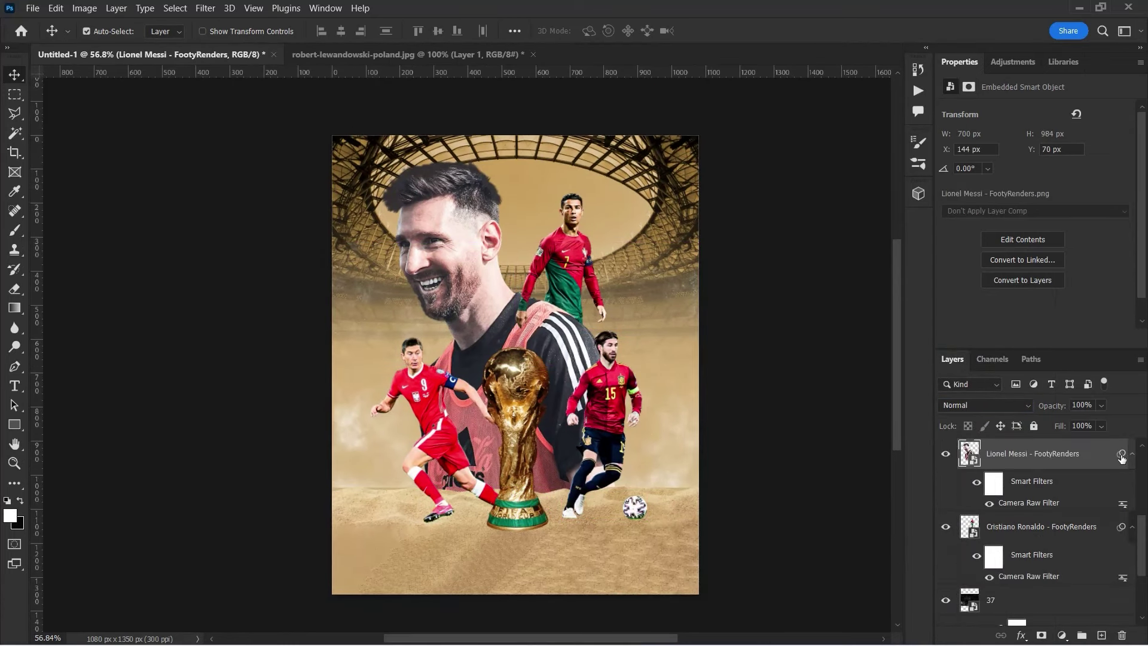
{"action": "key", "text": "ctrl+shift+a"}
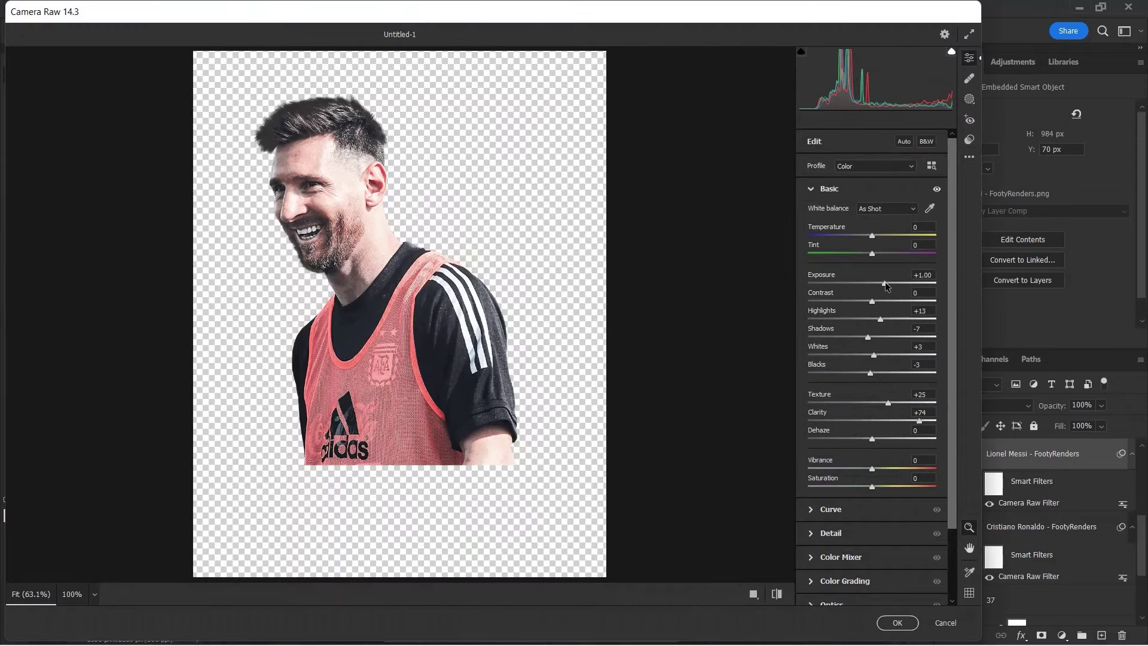
{"action": "key", "text": "Return"}
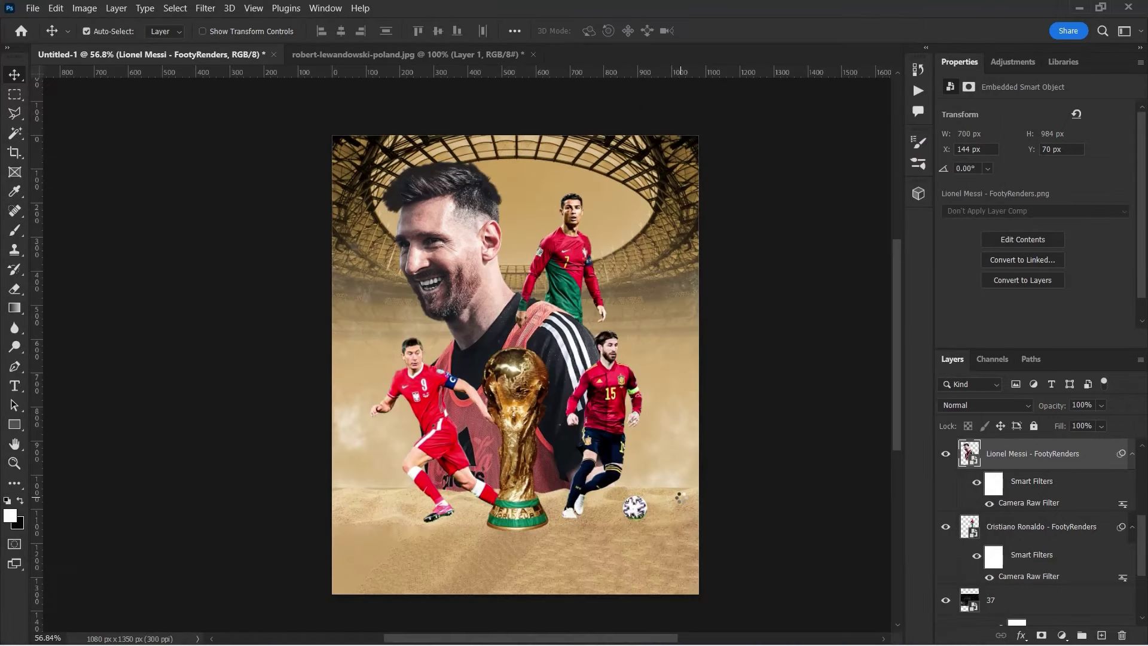
{"action": "left_click", "coordinate": [635, 507]}
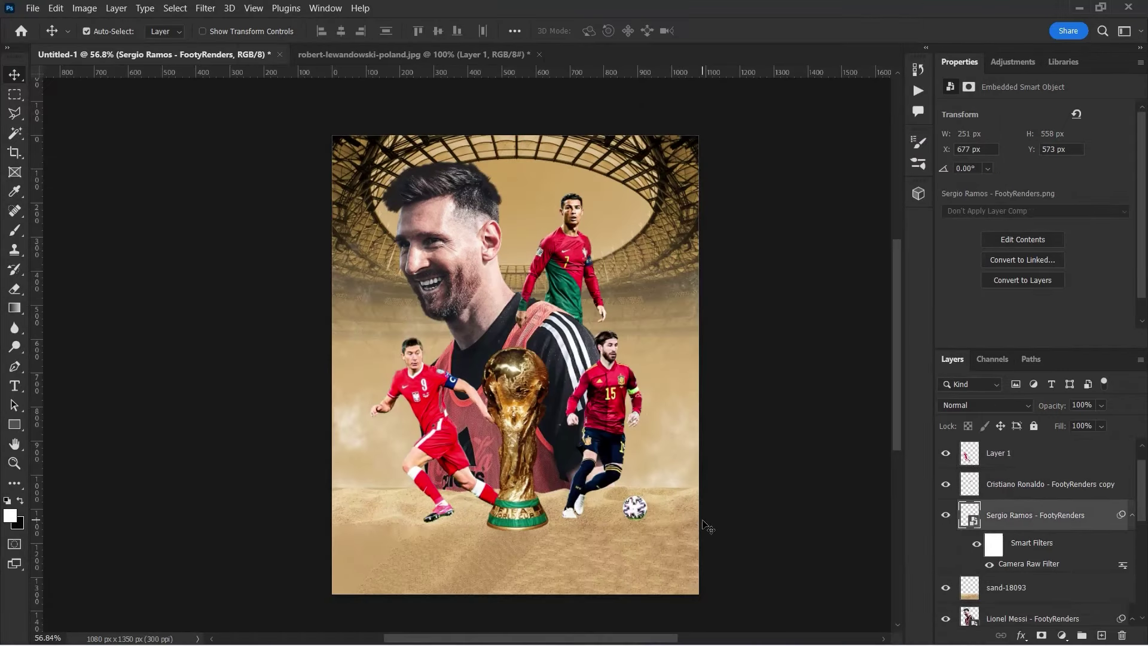
{"action": "key", "text": "e"}
{"action": "left_click", "coordinate": [599, 269]}
{"action": "left_click", "coordinate": [16, 77]}
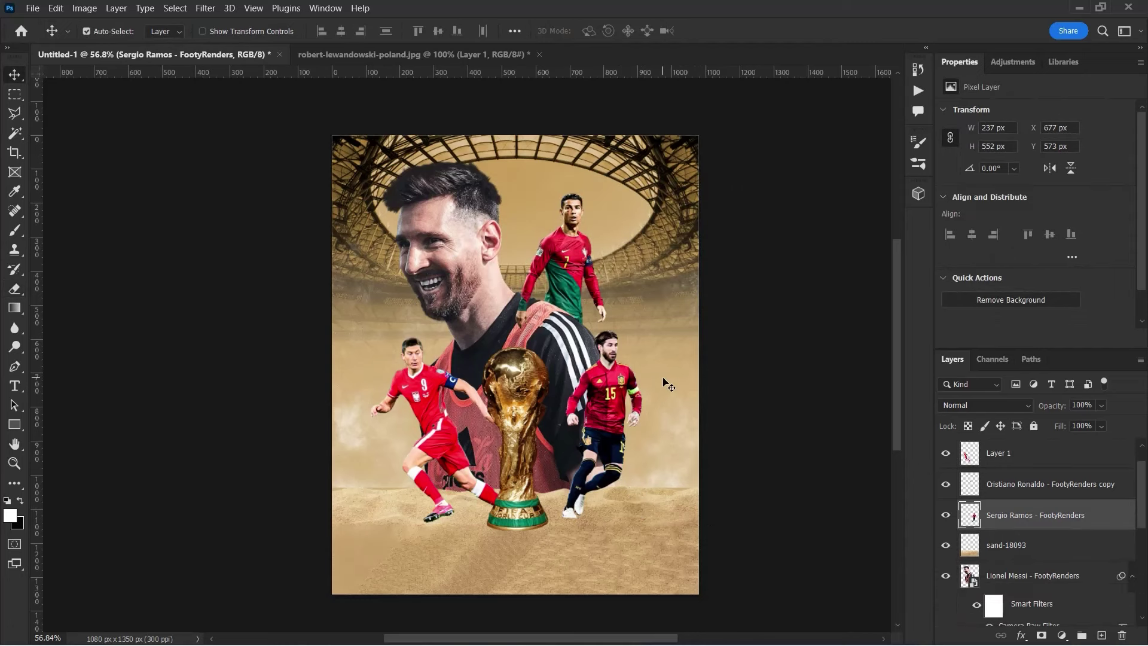
{"action": "left_click", "coordinate": [945, 453]}
Add an Exposure adjustment clipped to the tan sand fill layer
{"action": "scroll", "coordinate": [1015, 461], "scroll_direction": "down", "scroll_amount": 5}
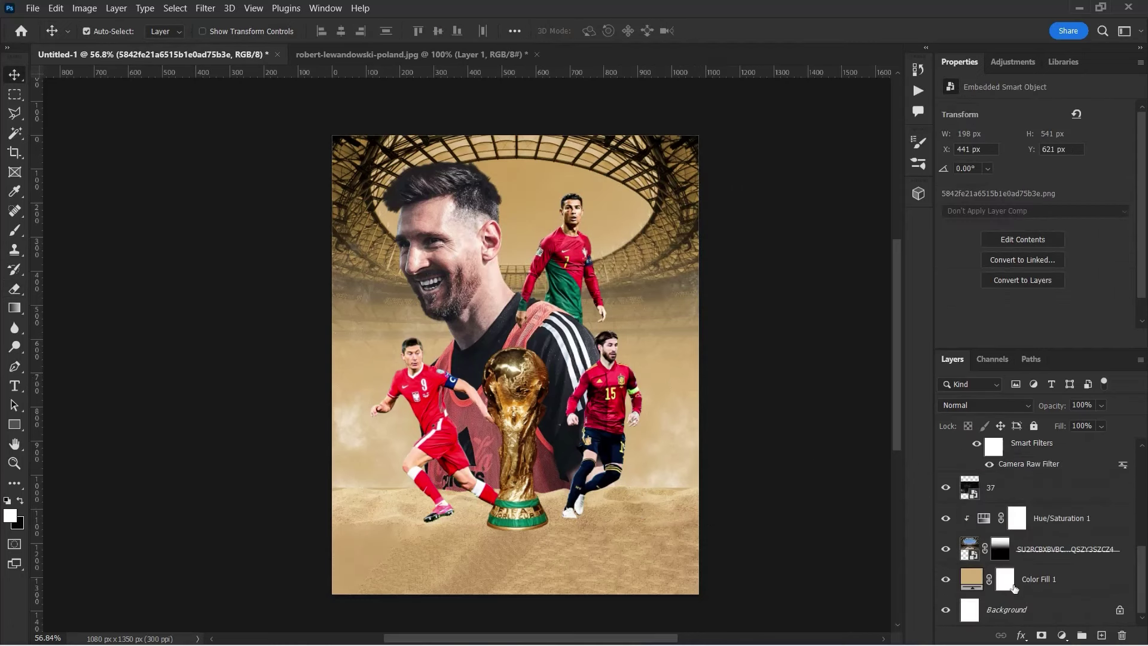
{"action": "left_click", "coordinate": [1040, 579]}
{"action": "left_click", "coordinate": [1062, 635]}
{"action": "left_click", "coordinate": [1052, 453]}
{"action": "key", "text": "ctrl+alt+g"}
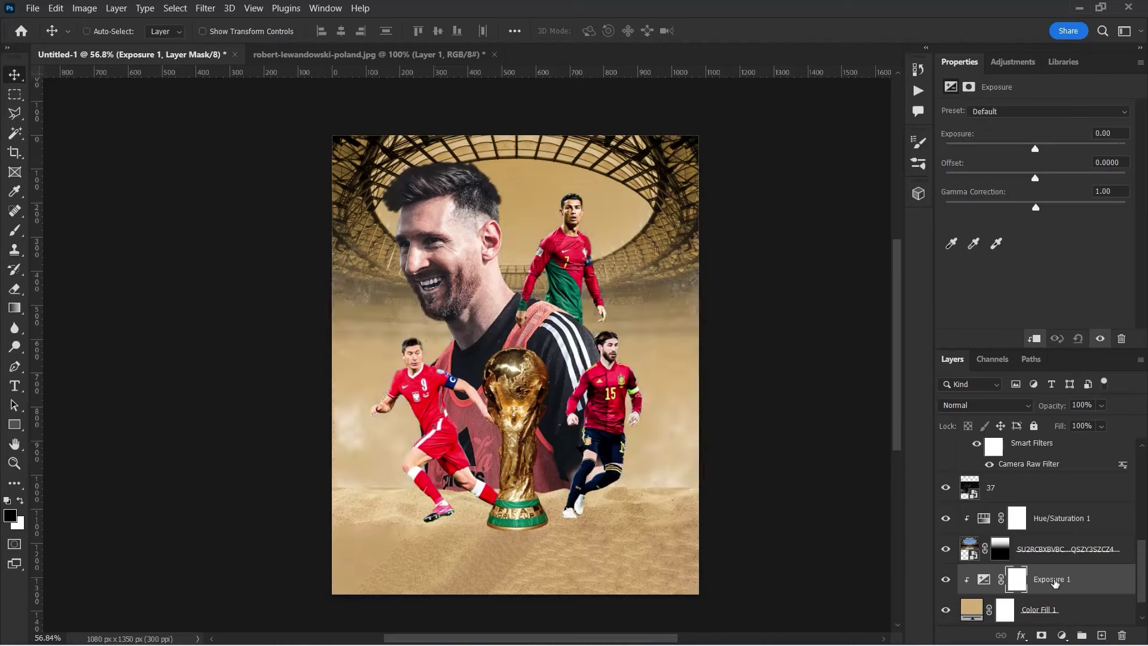
{"action": "scroll", "coordinate": [1040, 527], "scroll_direction": "up", "scroll_amount": 5}
{"action": "left_click", "coordinate": [1028, 583]}
{"action": "key", "text": "ctrl+alt+g"}
Set exposure to -20 and brush black on its mask along the sand's bottom
{"action": "left_click_drag", "start_coordinate": [1035, 148], "coordinate": [879, 164]}
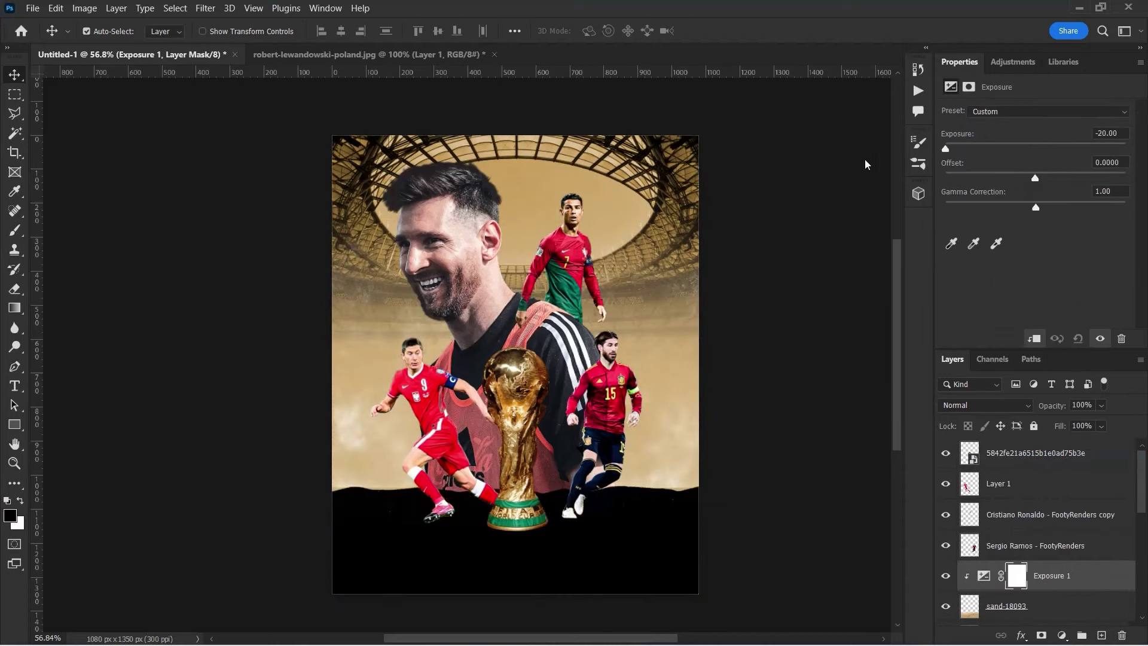
{"action": "scroll", "coordinate": [879, 164], "scroll_direction": "down", "scroll_amount": 2}
{"action": "key", "text": "b"}
{"action": "left_click_drag", "start_coordinate": [592, 419], "coordinate": [358, 418]}
{"action": "key", "text": "x"}
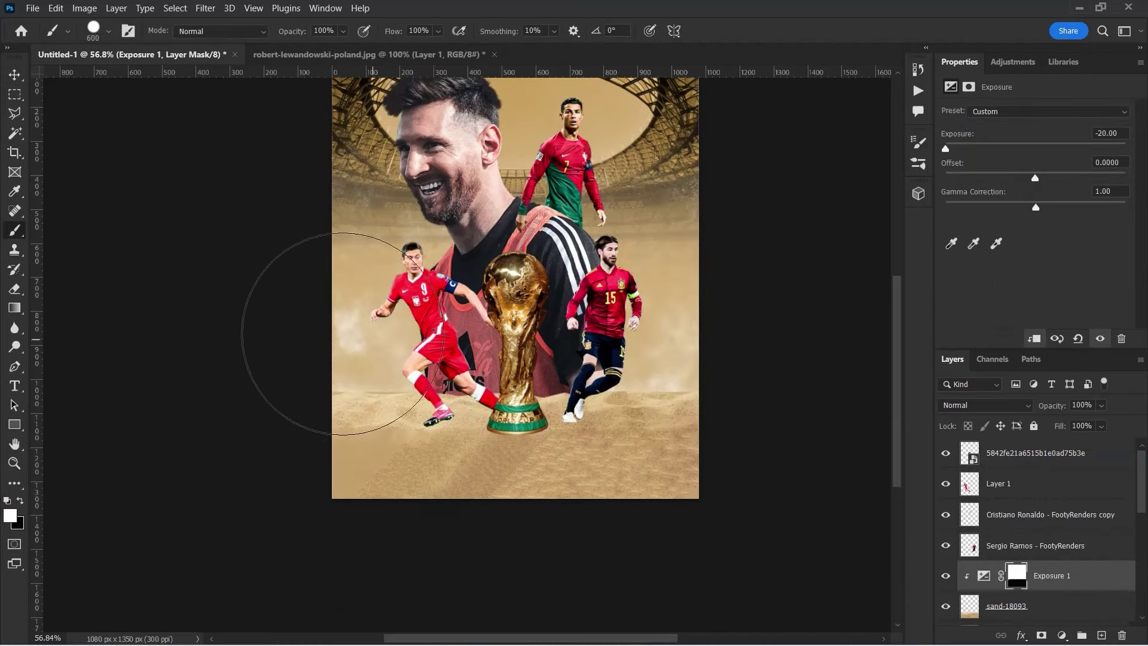
With a soft round brush, paint darkening back near the bottom sand and under the trophy base
{"action": "left_click", "coordinate": [93, 31]}
{"action": "double_click", "coordinate": [60, 128]}
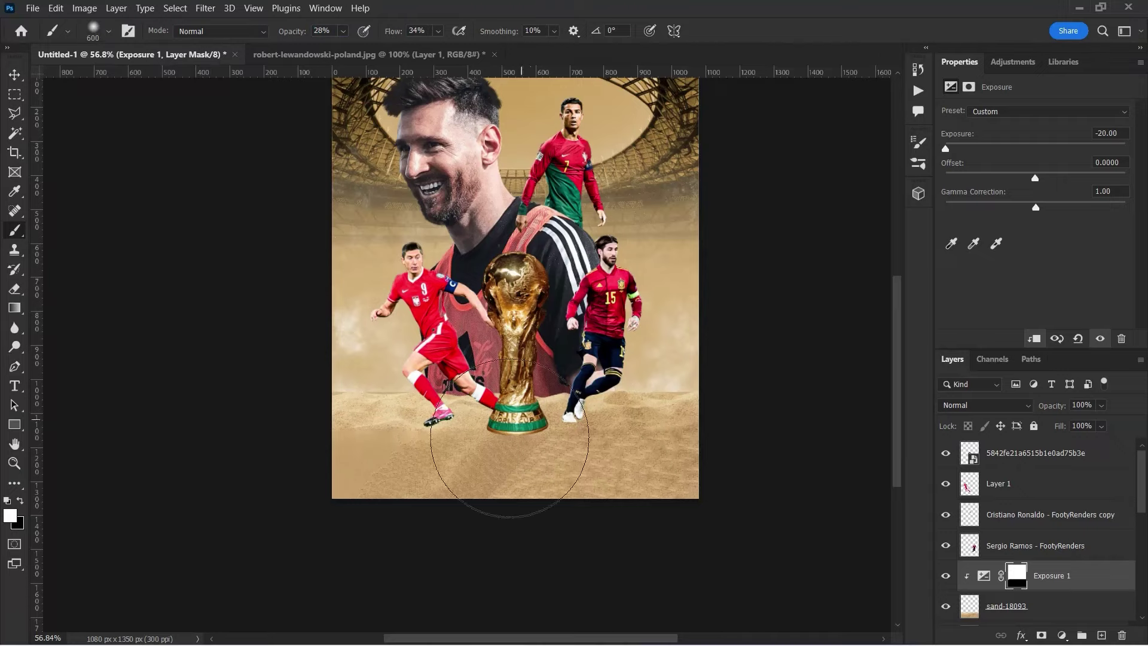
{"action": "left_click_drag", "start_coordinate": [351, 383], "coordinate": [435, 499]}
{"action": "scroll", "coordinate": [436, 499], "scroll_direction": "up", "scroll_amount": 3}
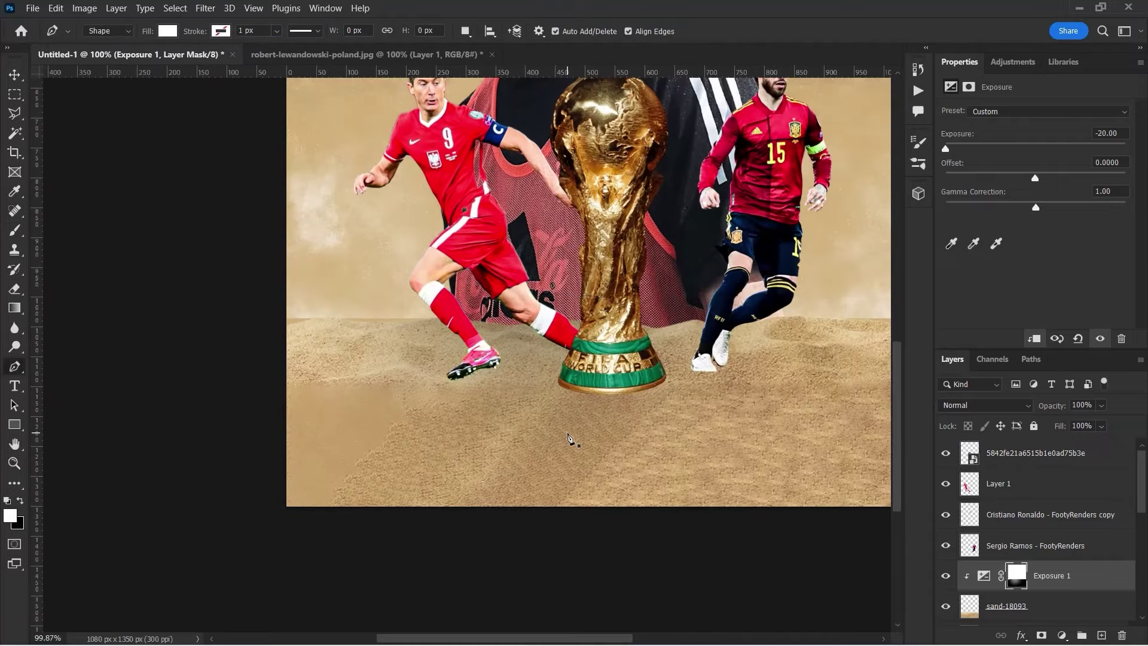
{"action": "scroll", "coordinate": [579, 432], "scroll_direction": "up", "scroll_amount": 2}
{"action": "scroll", "coordinate": [539, 407], "scroll_direction": "up", "scroll_amount": 2}
{"action": "scroll", "coordinate": [503, 376], "scroll_direction": "up", "scroll_amount": 1}
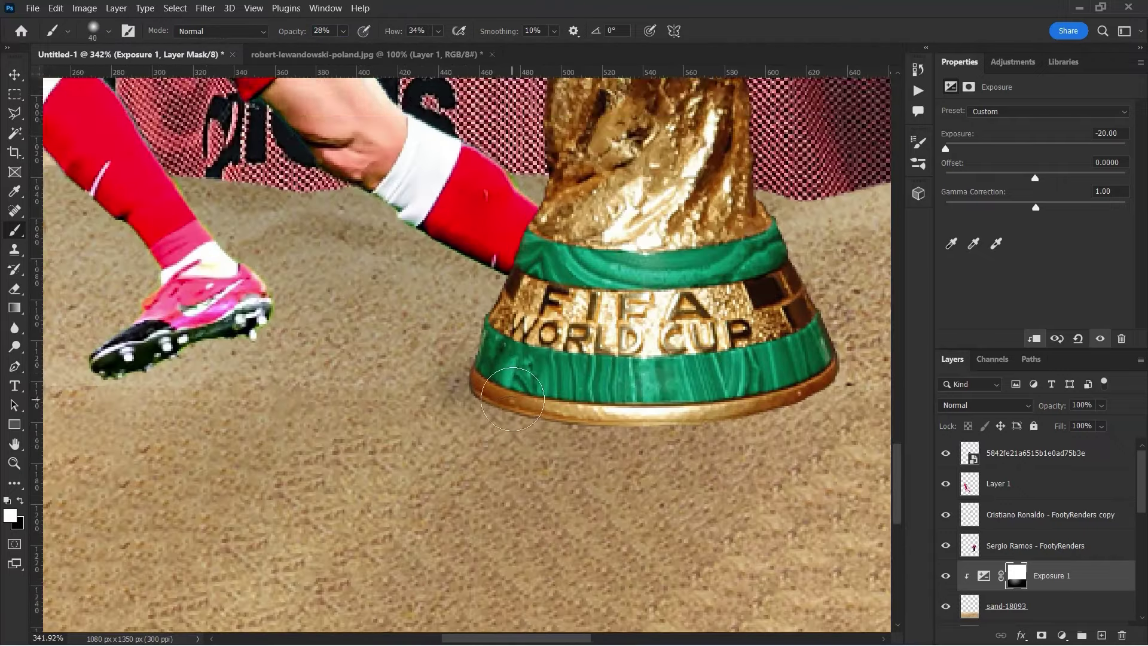
{"action": "scroll", "coordinate": [477, 356], "scroll_direction": "up", "scroll_amount": 1}
{"action": "left_click_drag", "start_coordinate": [490, 370], "coordinate": [594, 356]}
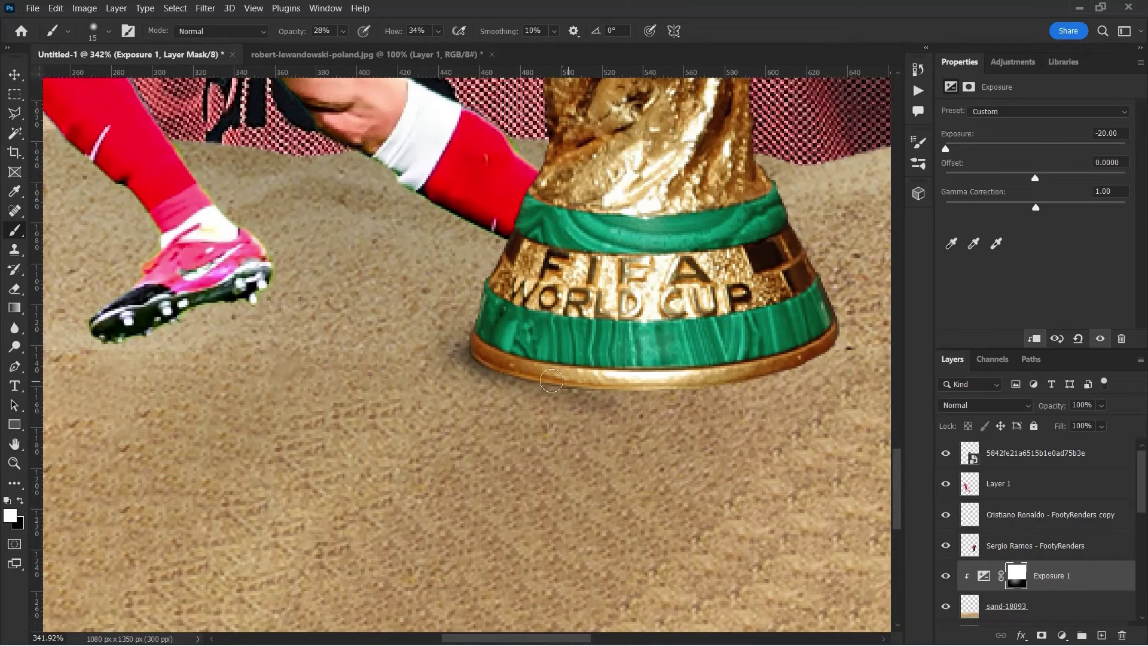
{"action": "left_click_drag", "start_coordinate": [726, 381], "coordinate": [643, 377]}
Make the mask brush considerably larger
{"action": "scroll", "coordinate": [646, 376], "scroll_direction": "down", "scroll_amount": 3}
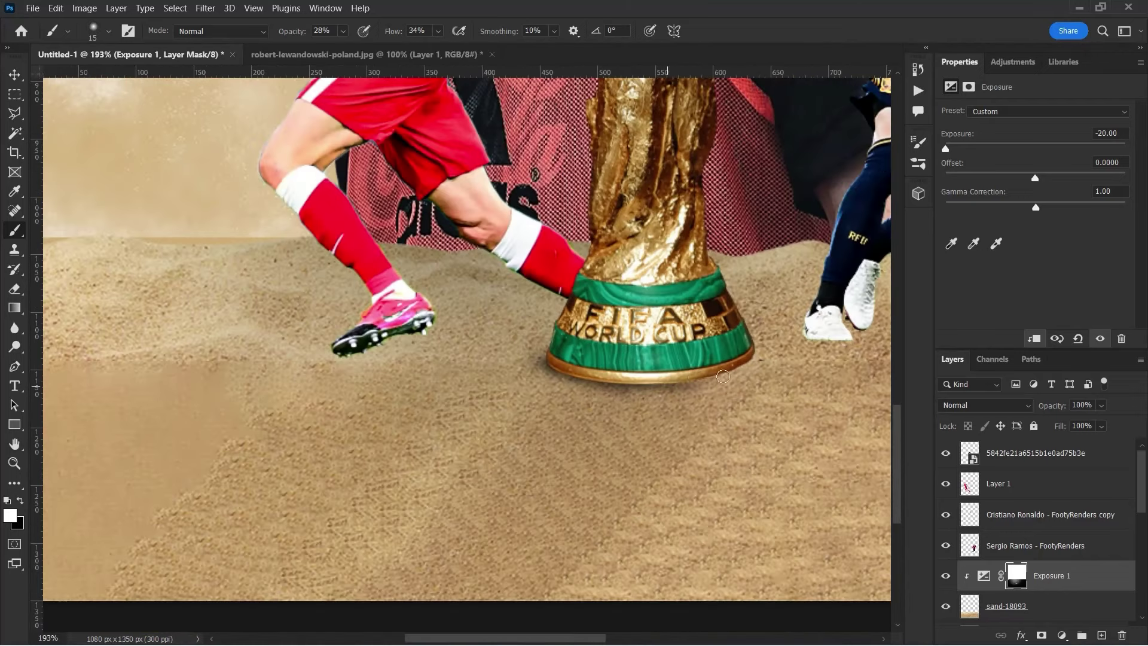
{"action": "scroll", "coordinate": [598, 358], "scroll_direction": "up", "scroll_amount": 3}
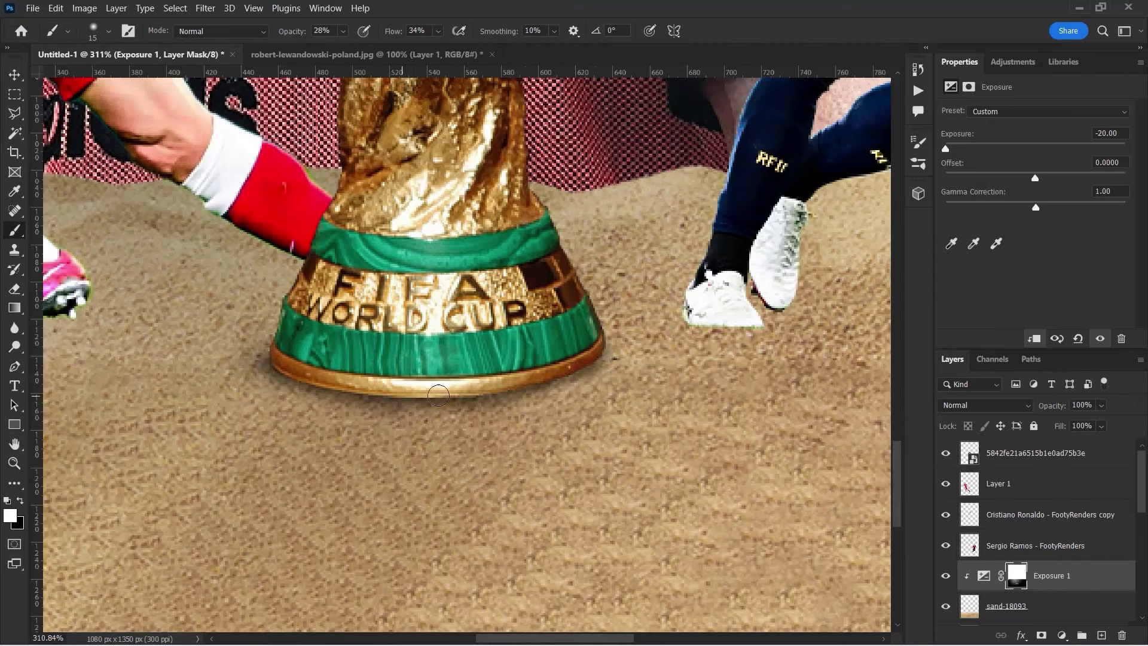
{"action": "scroll", "coordinate": [336, 384], "scroll_direction": "down", "scroll_amount": 3}
{"action": "scroll", "coordinate": [549, 371], "scroll_direction": "up", "scroll_amount": 3}
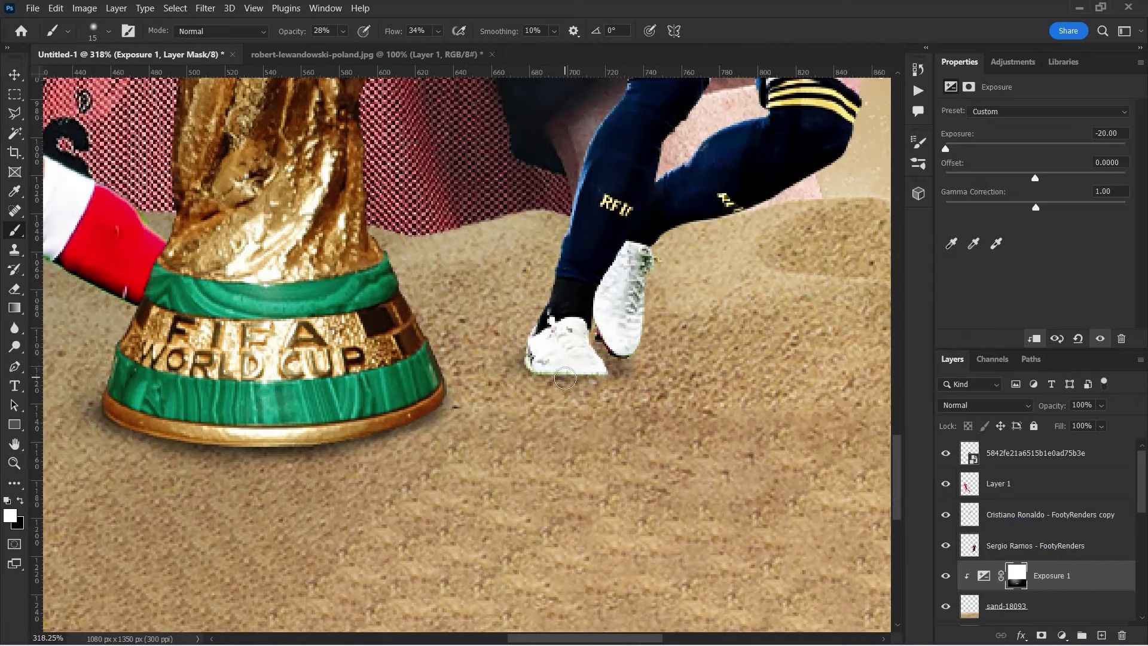
{"action": "key", "text": "bracketright"}
{"action": "key", "text": "bracketright"}
{"action": "key", "text": "bracketright"}
{"action": "scroll", "coordinate": [478, 410], "scroll_direction": "down", "scroll_amount": 2}
{"action": "scroll", "coordinate": [439, 459], "scroll_direction": "down", "scroll_amount": 2}
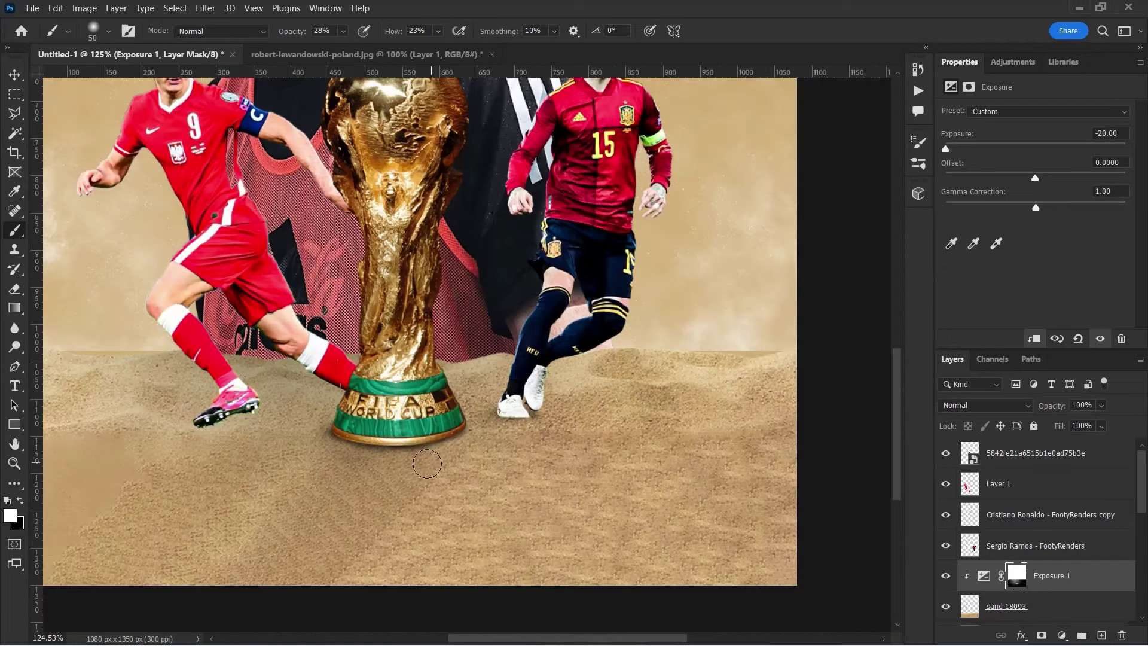
{"action": "key", "text": "bracketright"}
{"action": "key", "text": "bracketright"}
{"action": "key", "text": "bracketright"}
Tilt the brush tip slightly, enlarge it a bit more, and fit the poster on screen
{"action": "scroll", "coordinate": [386, 458], "scroll_direction": "down", "scroll_amount": 2}
{"action": "scroll", "coordinate": [452, 444], "scroll_direction": "up", "scroll_amount": 3}
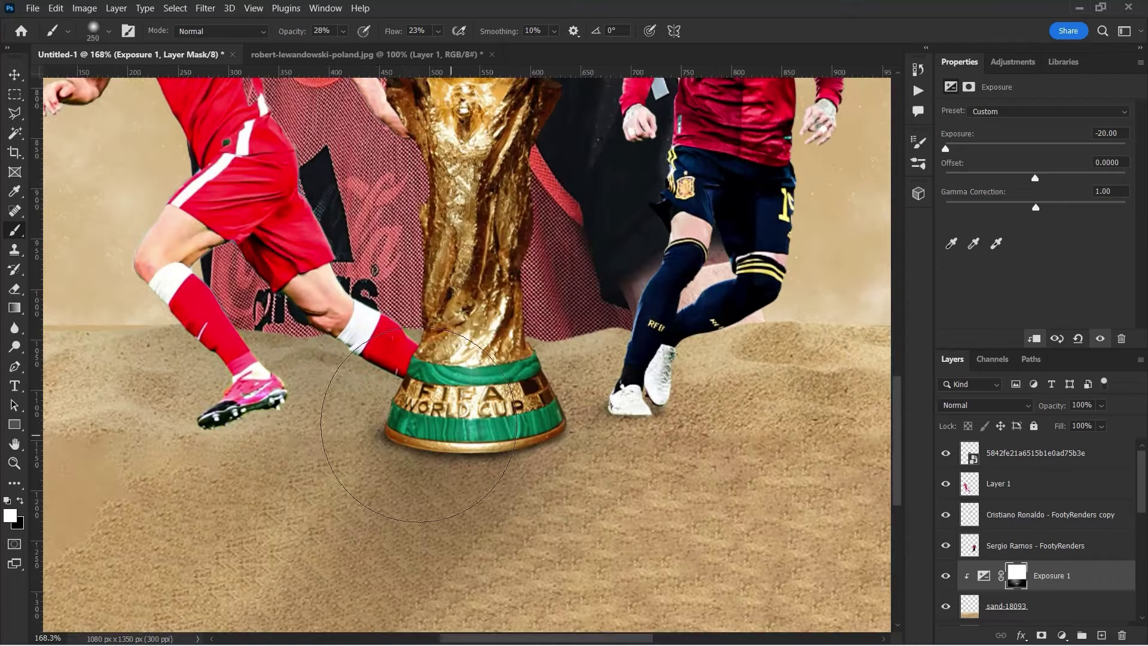
{"action": "right_click", "coordinate": [247, 434]}
{"action": "left_click_drag", "start_coordinate": [299, 412], "coordinate": [300, 419]}
{"action": "key", "text": "bracketright"}
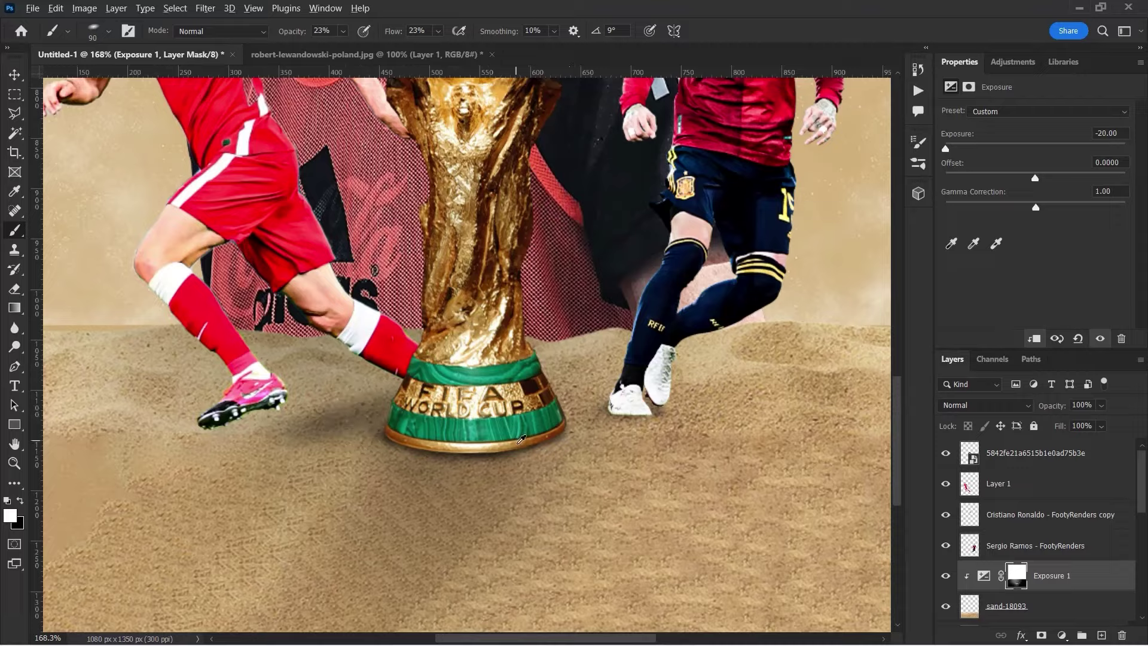
{"action": "key", "text": "ctrl+0"}
{"action": "key", "text": "bracketright"}
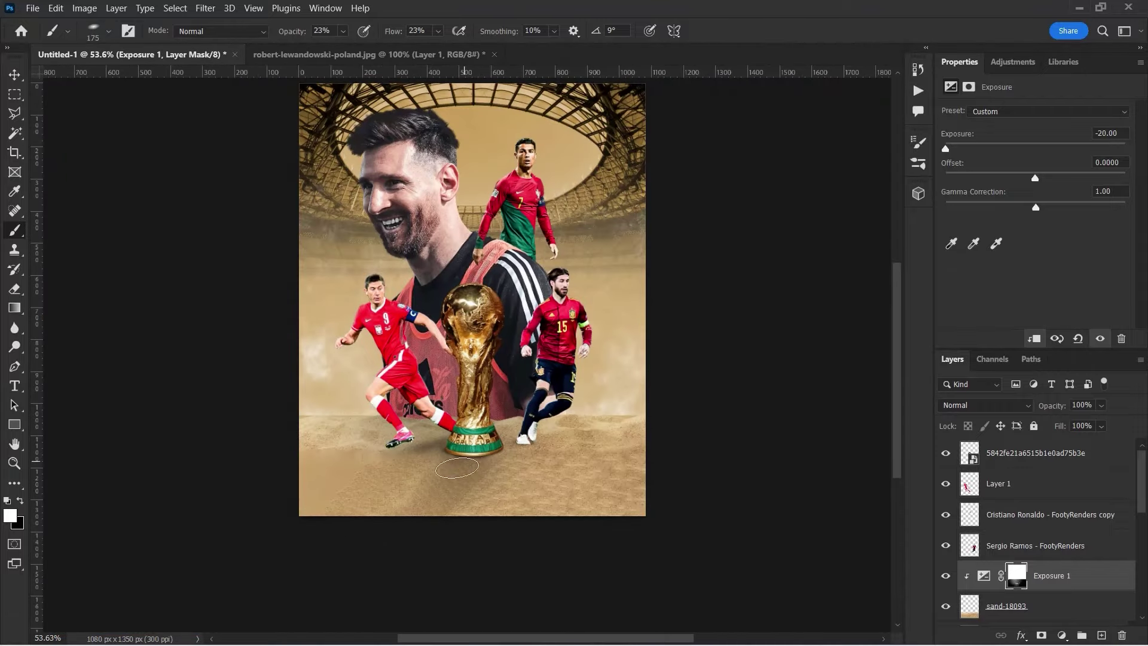
{"action": "scroll", "coordinate": [468, 431], "scroll_direction": "up", "scroll_amount": 2}
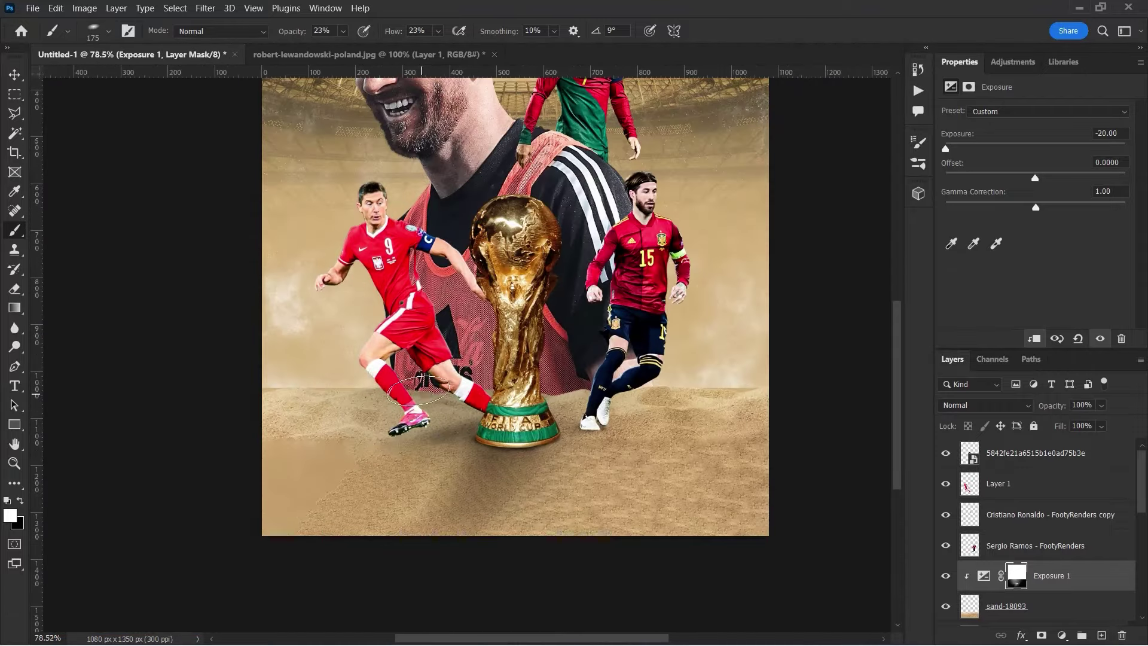
{"action": "scroll", "coordinate": [428, 419], "scroll_direction": "down", "scroll_amount": 2}
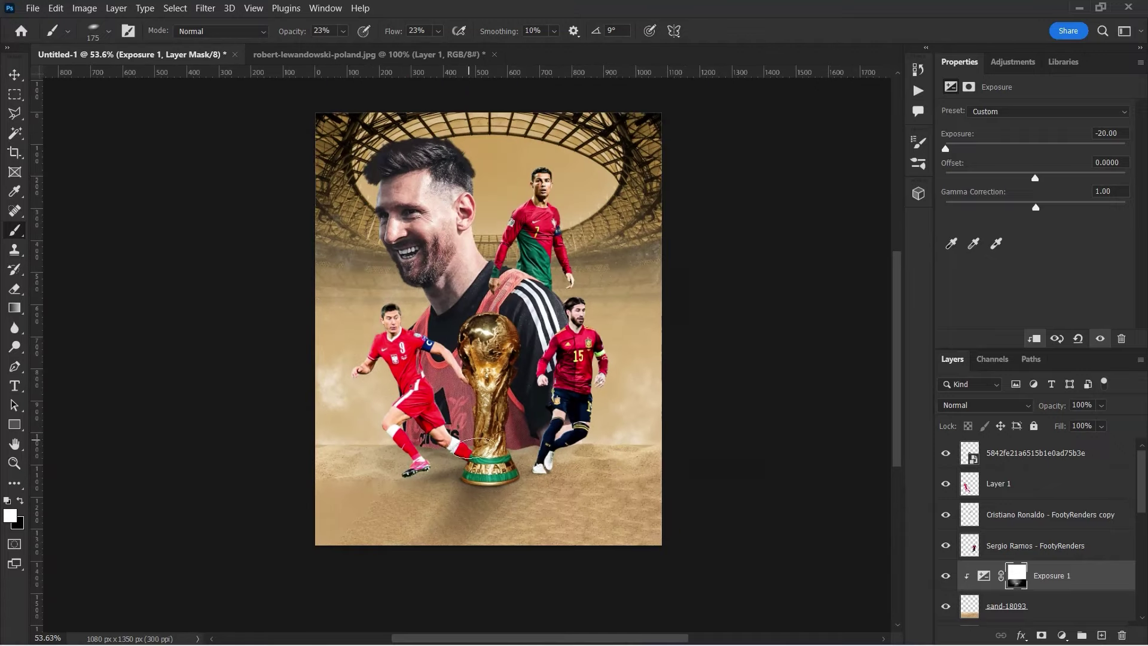
Lower the Exposure 1 layer's opacity to 85% to soften the darkening
{"action": "left_click_drag", "start_coordinate": [1101, 406], "coordinate": [1102, 424]}
{"action": "key", "text": "v"}
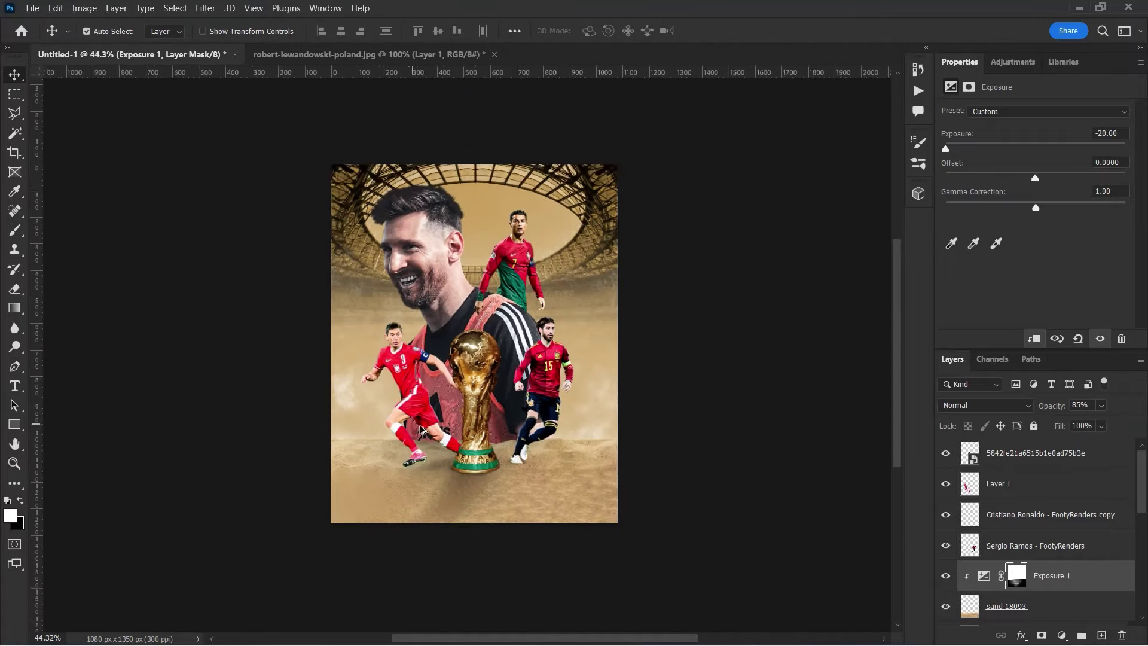
{"action": "left_click_drag", "start_coordinate": [584, 498], "coordinate": [553, 485]}
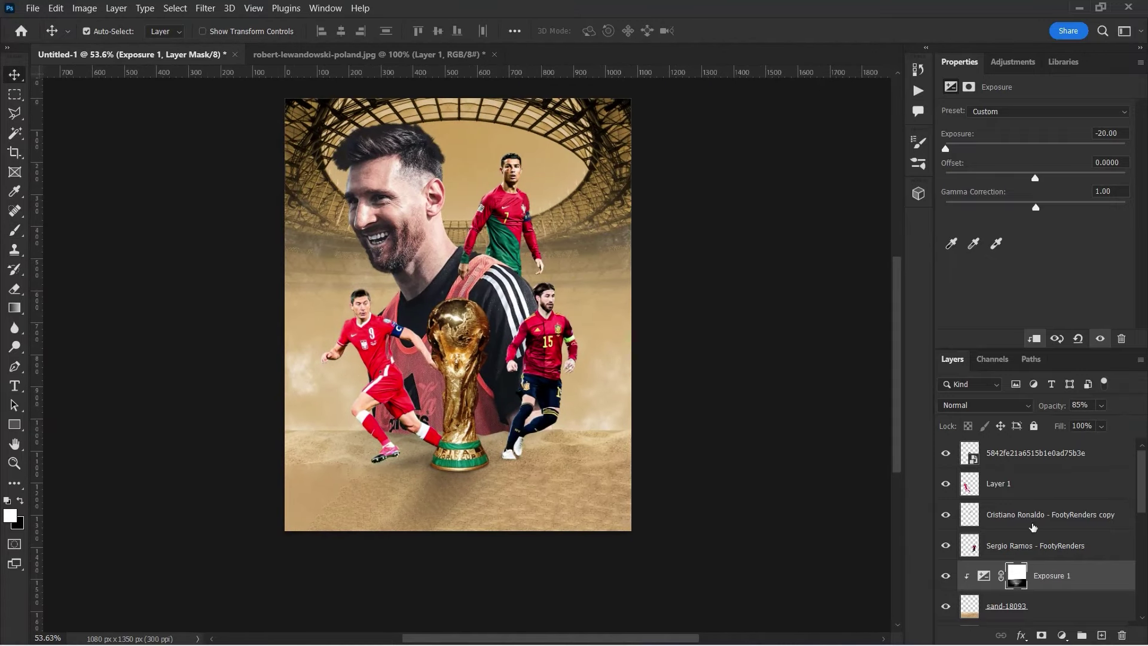
{"action": "scroll", "coordinate": [1017, 514], "scroll_direction": "down", "scroll_amount": 3}
{"action": "scroll", "coordinate": [1016, 515], "scroll_direction": "up", "scroll_amount": 3}
Paste the Lens Flare 1 image at the top of the stack over the trophy top in Screen mode
{"action": "left_click", "coordinate": [1034, 452]}
{"action": "key", "text": "alt+Tab"}
{"action": "key", "text": "ctrl+v"}
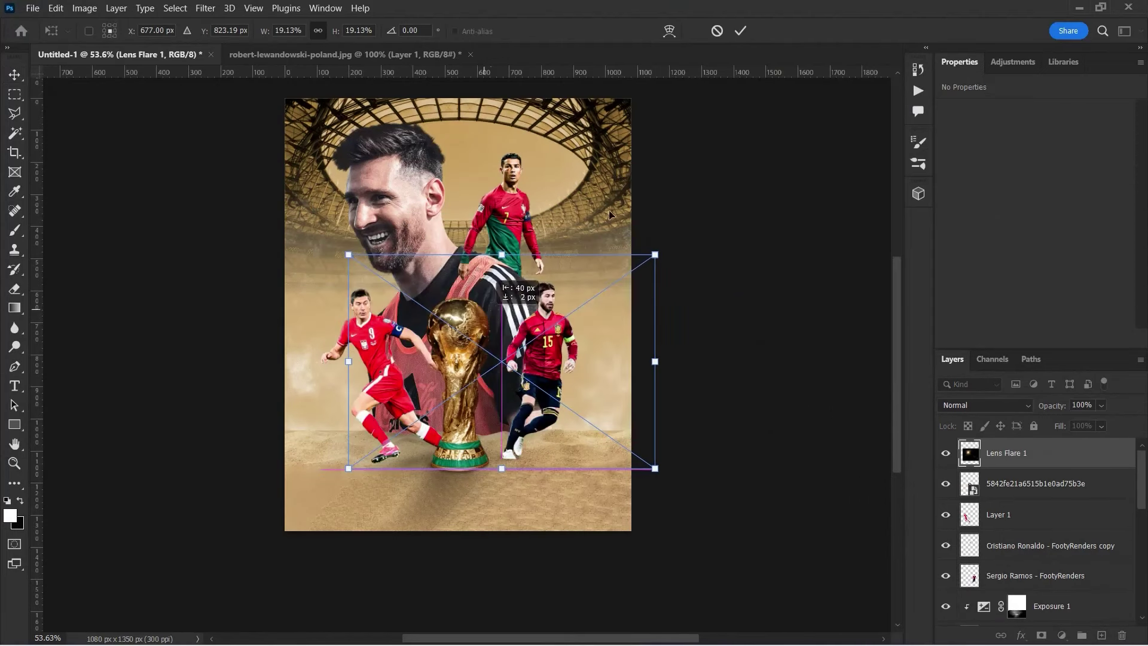
{"action": "key", "text": "Return"}
{"action": "left_click", "coordinate": [1016, 408]}
{"action": "left_click", "coordinate": [986, 408]}
{"action": "left_click_drag", "start_coordinate": [553, 302], "coordinate": [553, 291]}
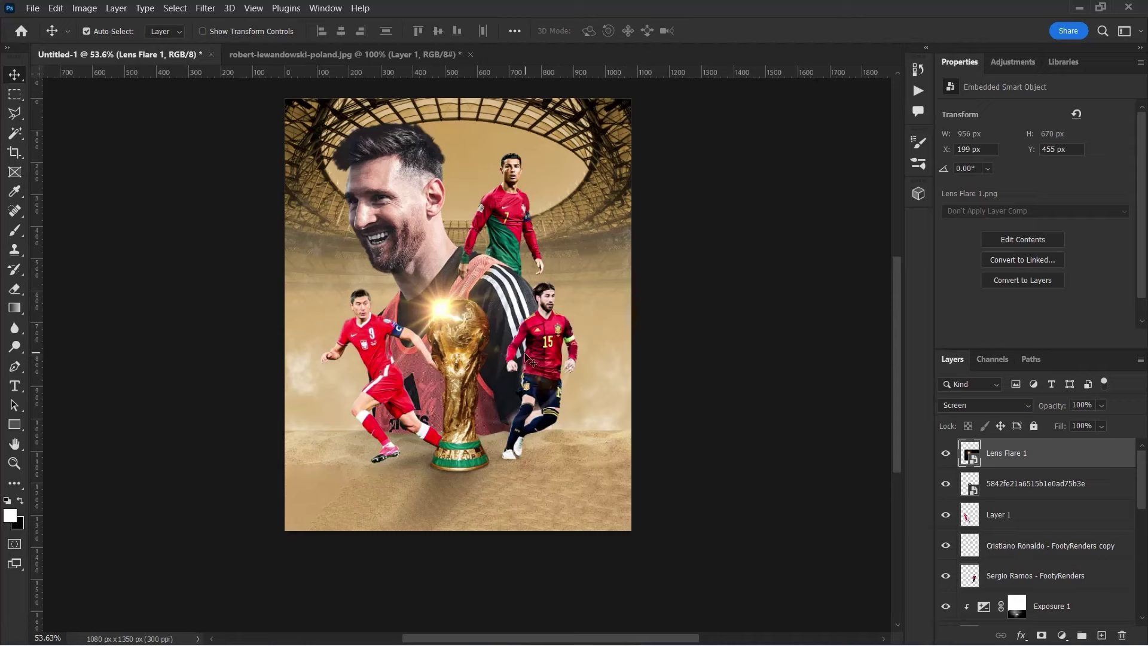
{"action": "scroll", "coordinate": [399, 229], "scroll_direction": "up", "scroll_amount": 5}
{"action": "scroll", "coordinate": [1035, 538], "scroll_direction": "down", "scroll_amount": 3}
{"action": "left_click", "coordinate": [1029, 568]}
{"action": "left_click", "coordinate": [1062, 635]}
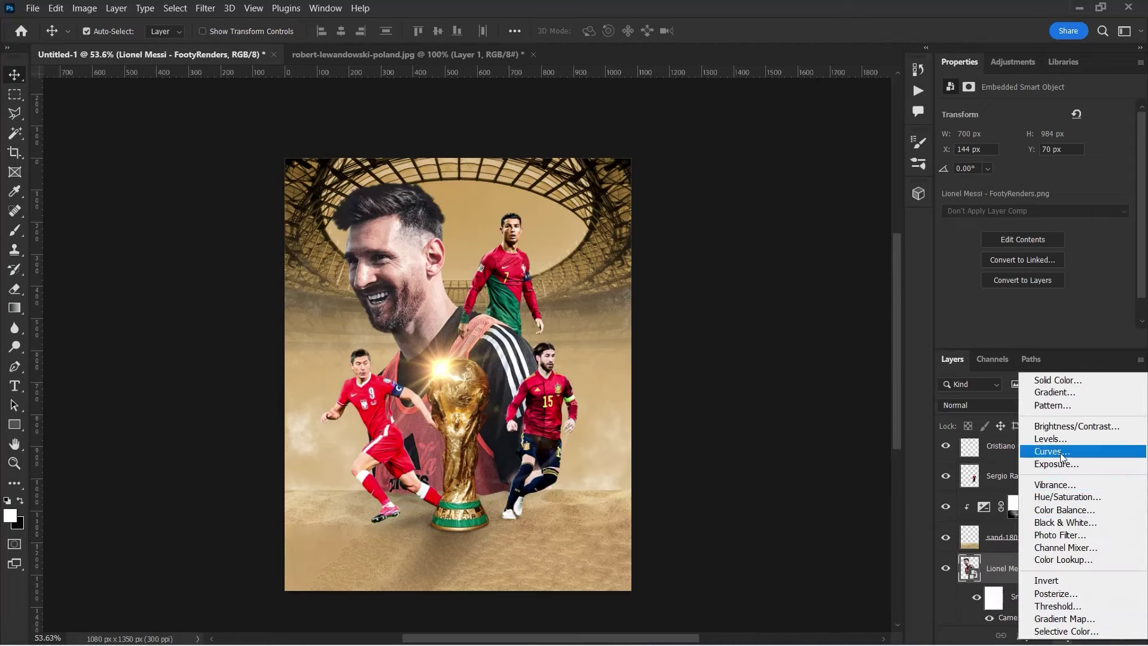
Clip a colorized Hue/Saturation layer to the large portrait at hue 33, saturation 72
{"action": "left_click", "coordinate": [1053, 443]}
{"action": "key", "text": "ctrl+alt+g"}
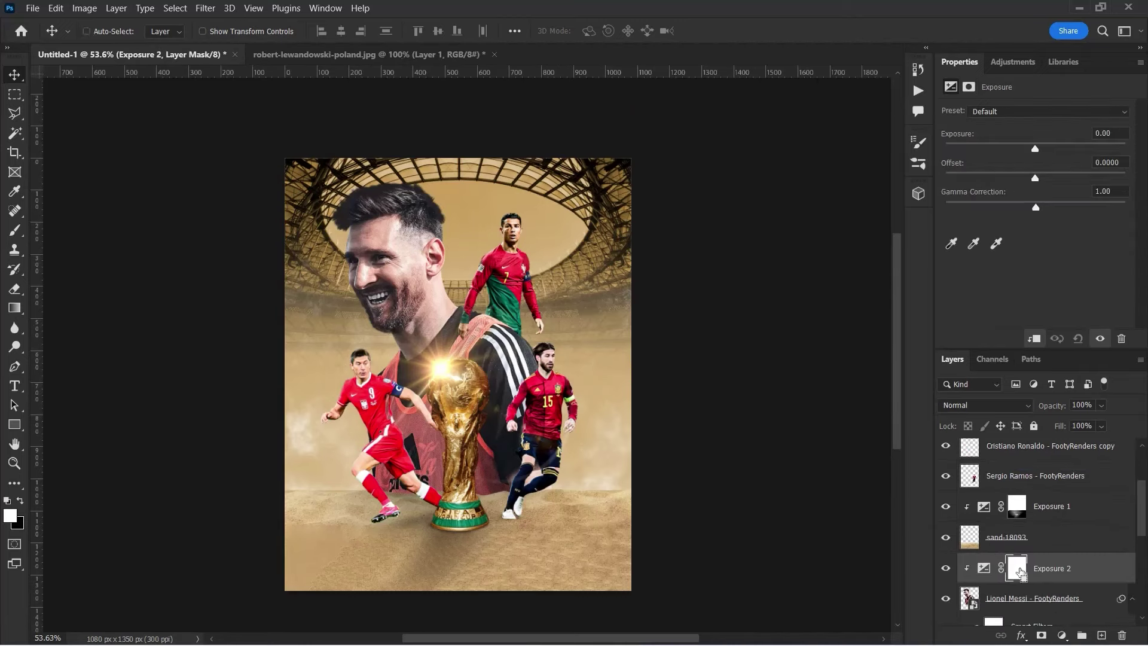
{"action": "left_click", "coordinate": [1061, 636]}
{"action": "left_click", "coordinate": [1053, 484]}
{"action": "key", "text": "ctrl+alt+g"}
{"action": "left_click", "coordinate": [1019, 247]}
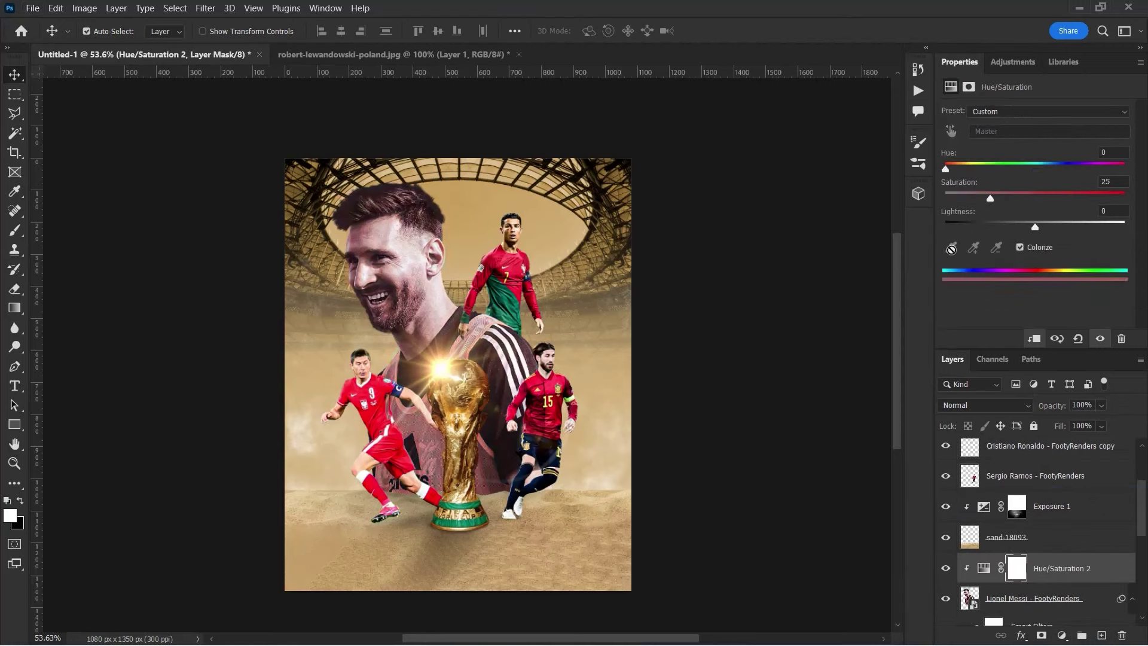
{"action": "left_click_drag", "start_coordinate": [949, 172], "coordinate": [962, 169]}
{"action": "left_click_drag", "start_coordinate": [1068, 199], "coordinate": [1065, 203]}
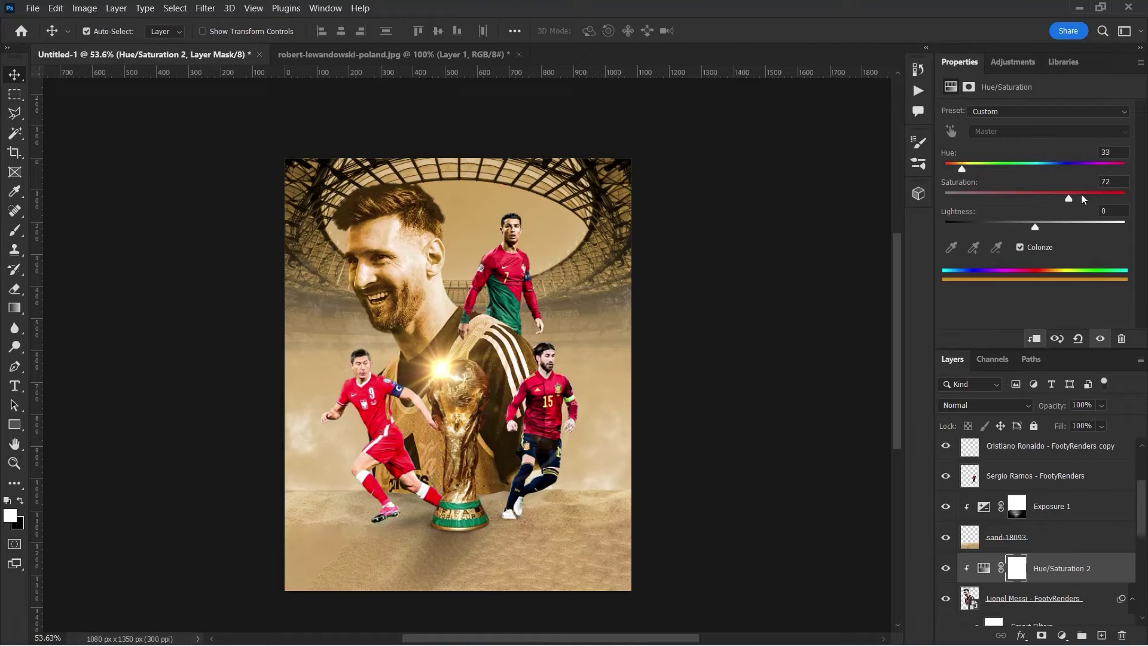
{"action": "left_click", "coordinate": [1042, 635]}
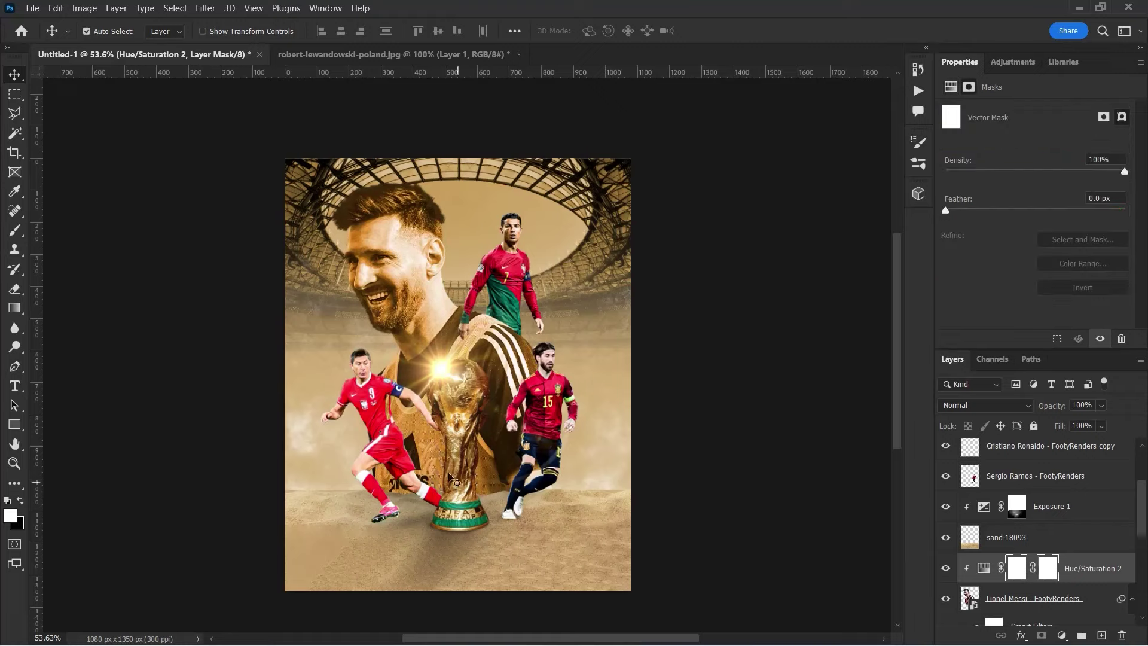
Paint black on the Hue/Saturation 2 mask to remove the gold from the face and jersey
{"action": "key", "text": "b"}
{"action": "key", "text": "x"}
{"action": "left_click_drag", "start_coordinate": [402, 32], "coordinate": [449, 33]}
{"action": "left_click_drag", "start_coordinate": [371, 288], "coordinate": [401, 225]}
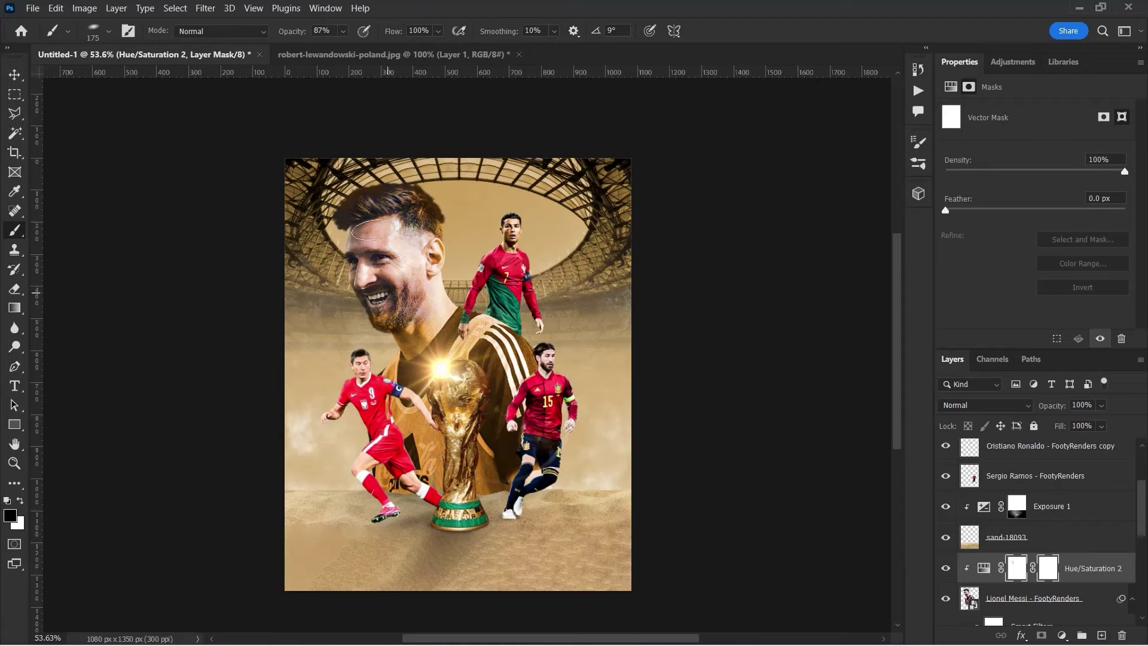
{"action": "mouse_move", "coordinate": [351, 339]}
{"action": "left_mouse_down"}
{"action": "mouse_move", "coordinate": [455, 430]}
{"action": "mouse_move", "coordinate": [419, 454]}
{"action": "left_mouse_up"}
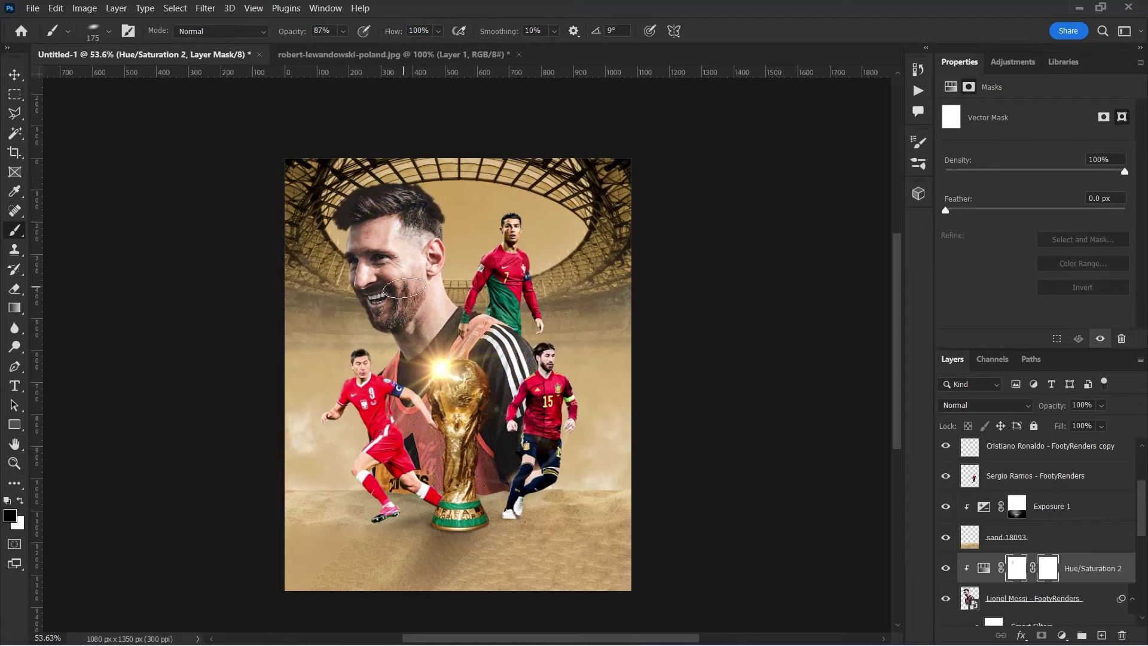
{"action": "right_click", "coordinate": [401, 264]}
{"action": "mouse_move", "coordinate": [395, 31]}
{"action": "left_mouse_down"}
{"action": "mouse_move", "coordinate": [353, 48]}
{"action": "mouse_move", "coordinate": [268, 37]}
{"action": "left_mouse_up"}
Enlarge the brush and keep refining the portrait's tint mask with the whole poster in view
{"action": "scroll", "coordinate": [418, 335], "scroll_direction": "up", "scroll_amount": 5}
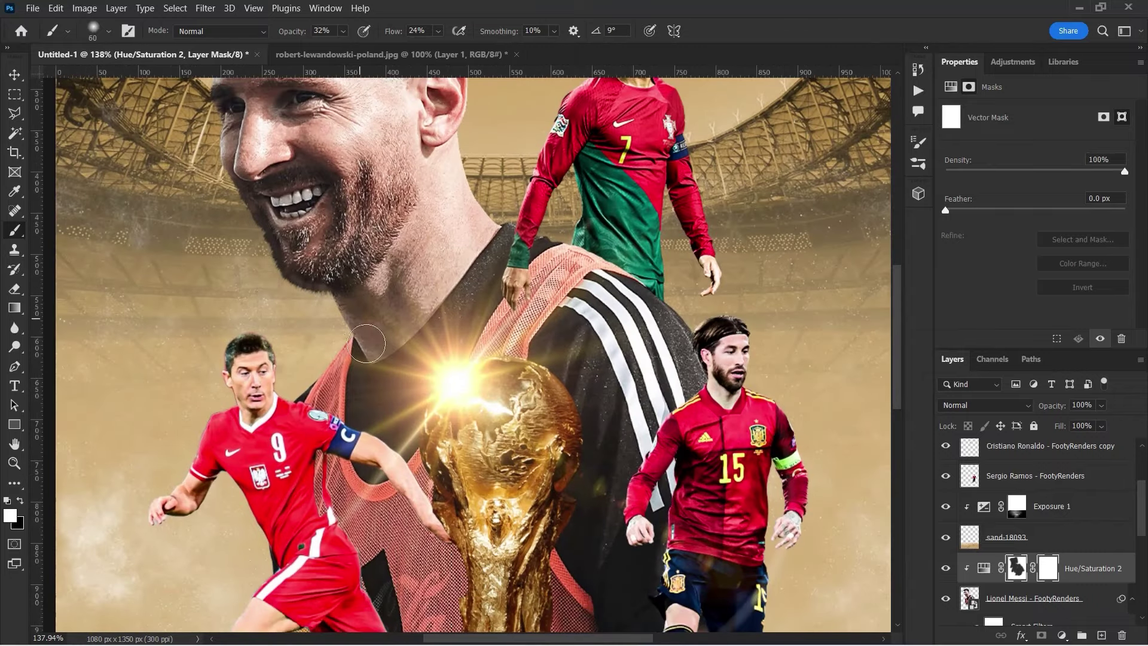
{"action": "scroll", "coordinate": [417, 309], "scroll_direction": "up", "scroll_amount": 3}
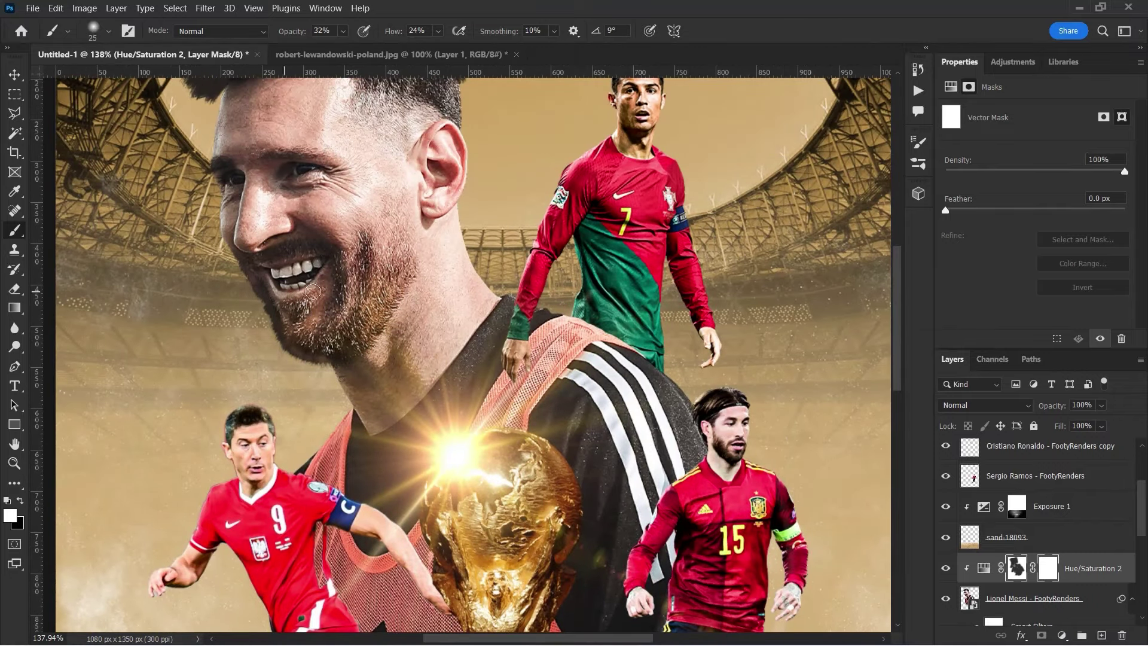
{"action": "scroll", "coordinate": [267, 190], "scroll_direction": "up", "scroll_amount": 5}
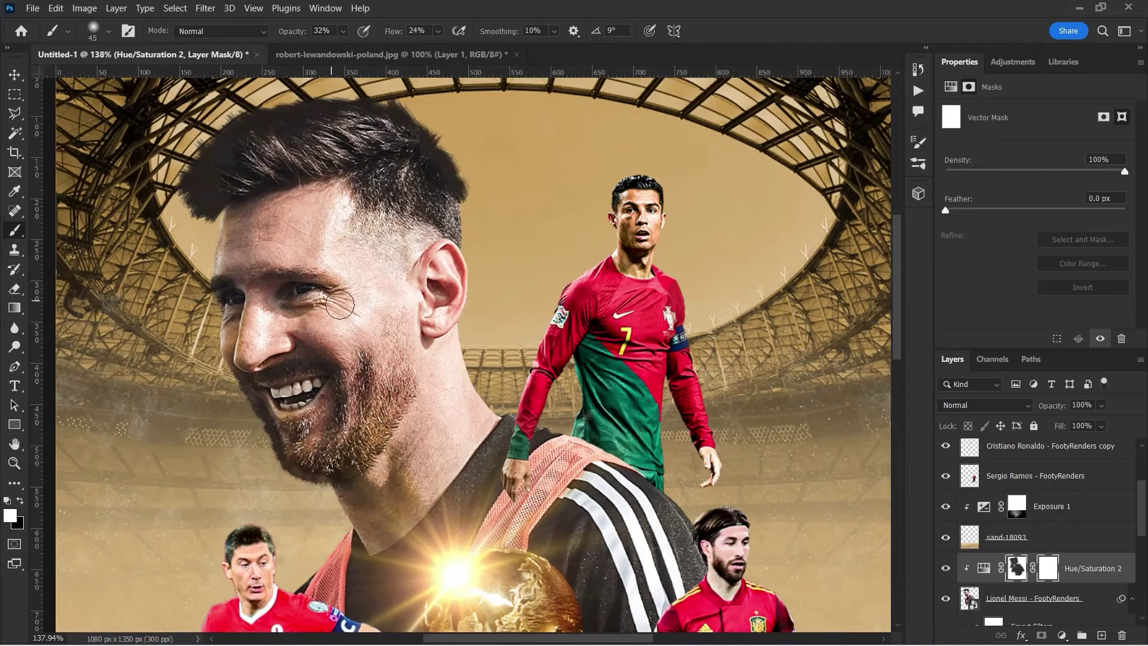
{"action": "scroll", "coordinate": [360, 542], "scroll_direction": "down", "scroll_amount": 6}
{"action": "key", "text": "bracketright"}
{"action": "key", "text": "bracketright"}
{"action": "key", "text": "bracketright"}
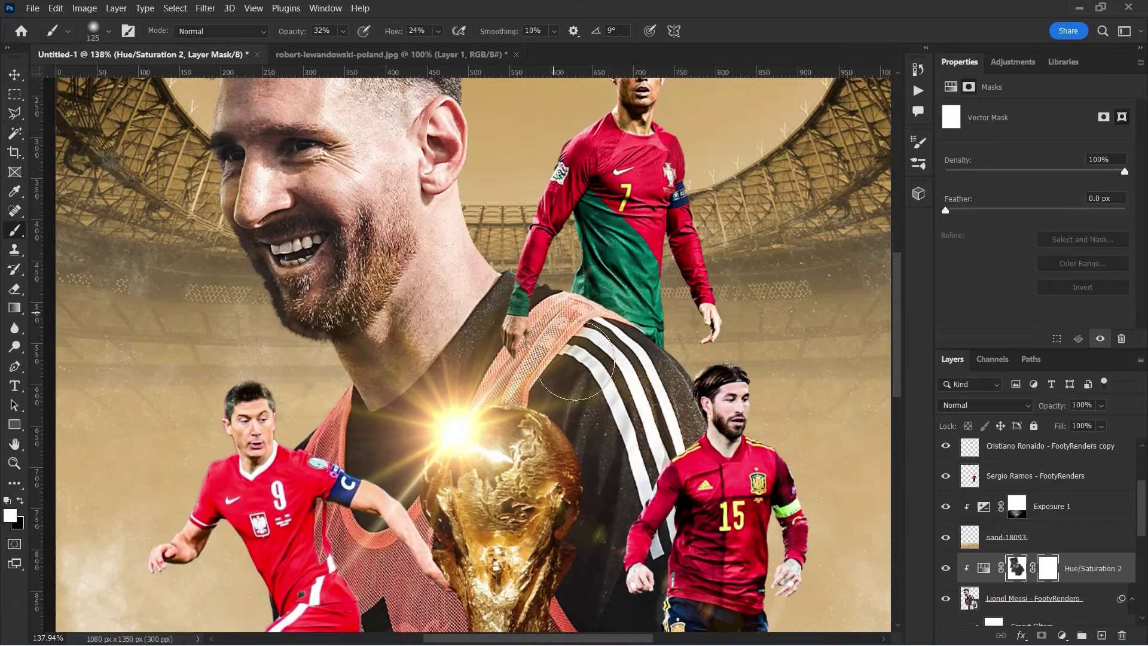
{"action": "scroll", "coordinate": [575, 360], "scroll_direction": "down", "scroll_amount": 5}
{"action": "scroll", "coordinate": [538, 335], "scroll_direction": "up", "scroll_amount": 5}
{"action": "scroll", "coordinate": [466, 299], "scroll_direction": "up", "scroll_amount": 5}
{"action": "scroll", "coordinate": [415, 265], "scroll_direction": "up", "scroll_amount": 1}
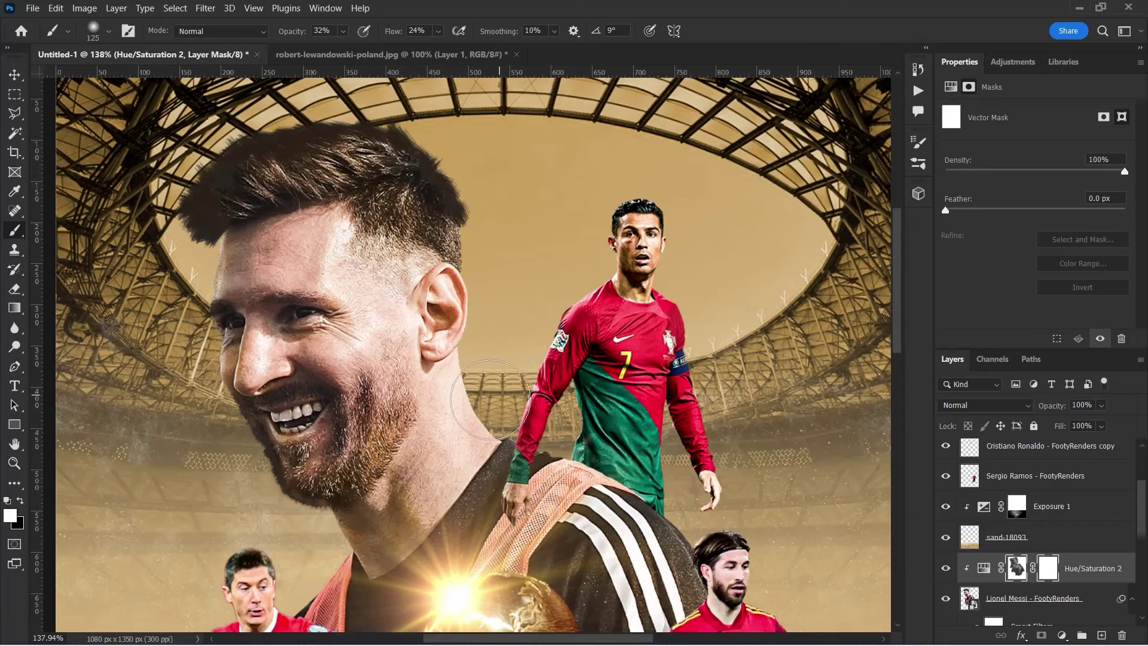
{"action": "key", "text": "ctrl+0"}
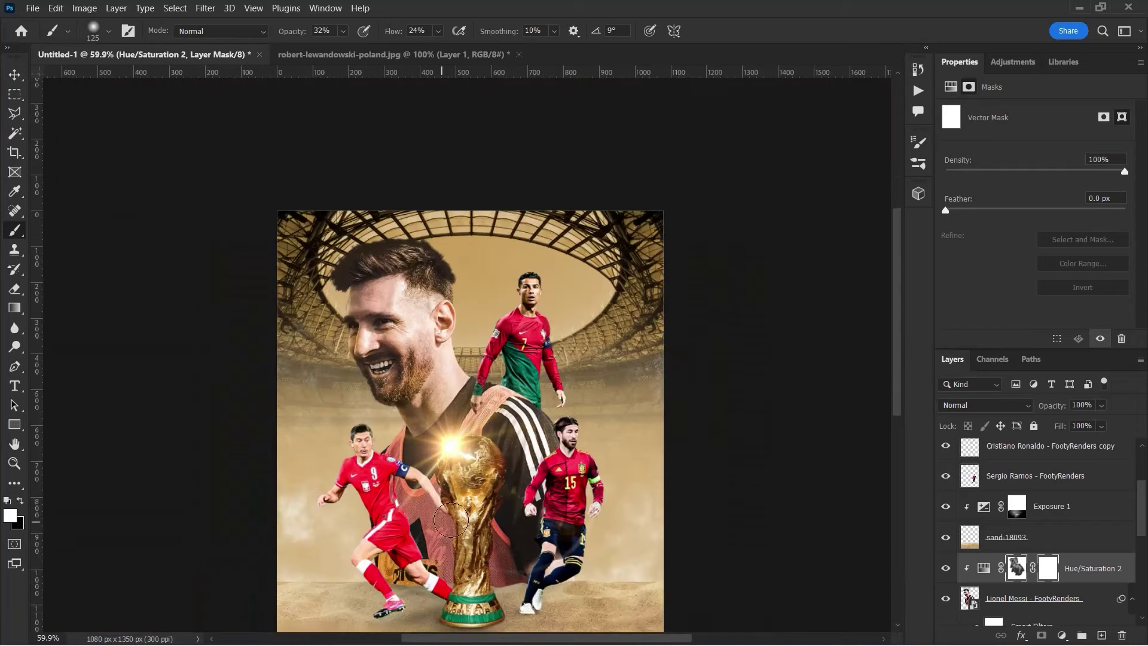
{"action": "scroll", "coordinate": [418, 530], "scroll_direction": "up", "scroll_amount": 4}
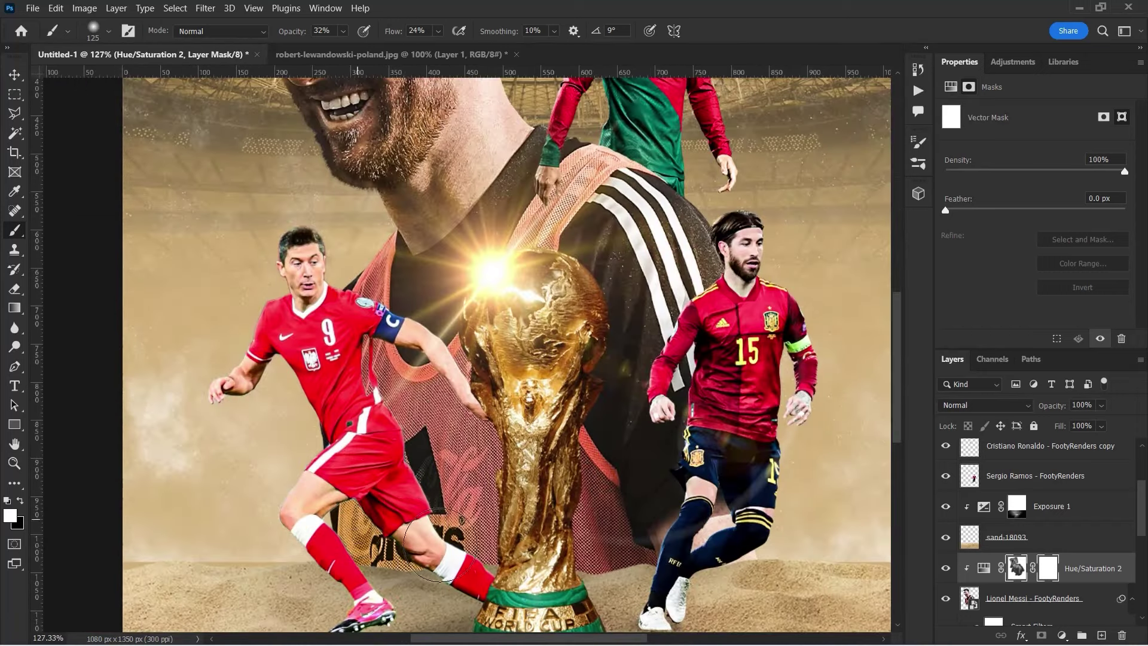
{"action": "key", "text": "x"}
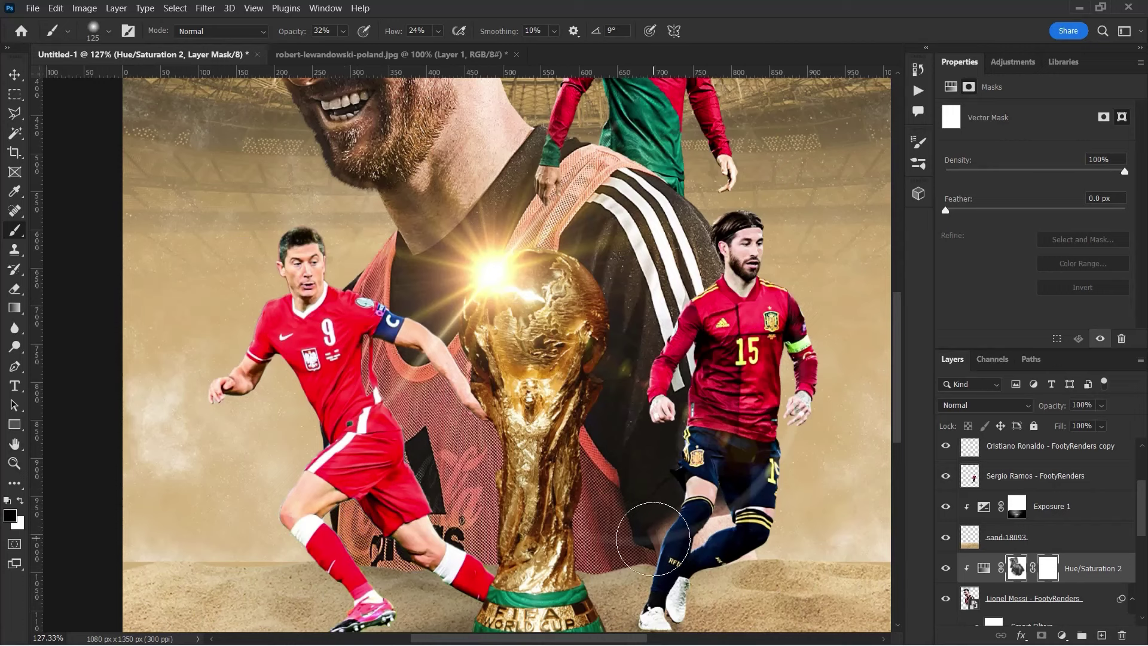
{"action": "key", "text": "x"}
{"action": "scroll", "coordinate": [520, 476], "scroll_direction": "down", "scroll_amount": 1}
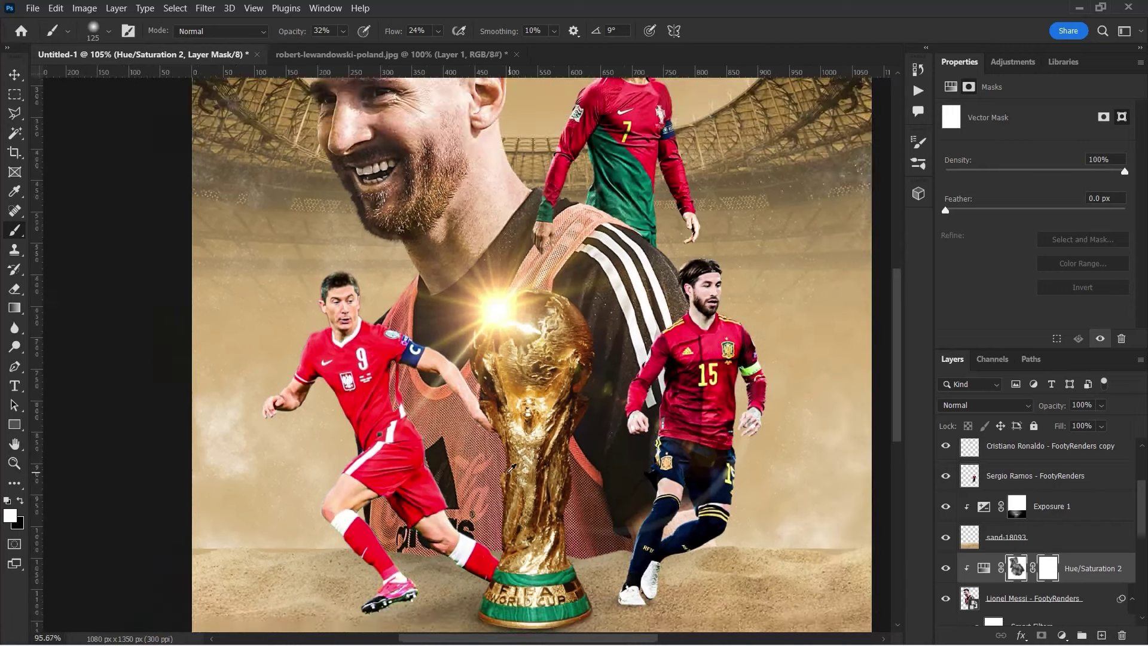
{"action": "scroll", "coordinate": [519, 476], "scroll_direction": "down", "scroll_amount": 3}
Tint the number 9 player with a clipped, colorized Hue/Saturation 3 at hue 33, saturation 62
{"action": "key", "text": "v"}
{"action": "left_click", "coordinate": [430, 432]}
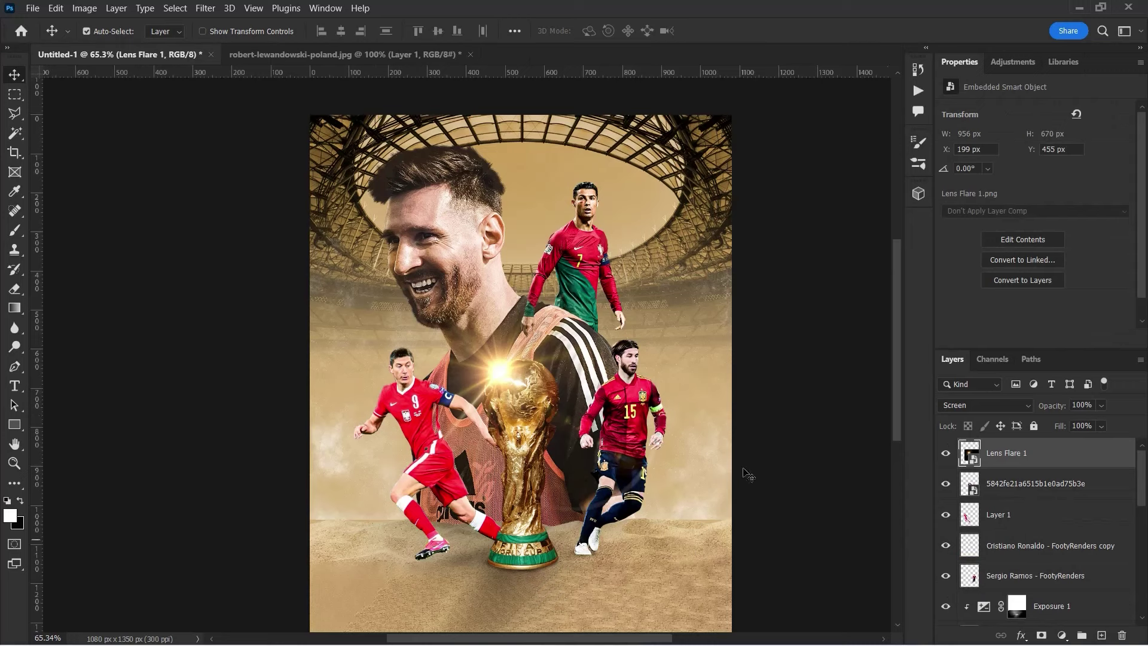
{"action": "left_click", "coordinate": [998, 514]}
{"action": "left_click", "coordinate": [1062, 635]}
{"action": "left_click", "coordinate": [1065, 490]}
{"action": "left_click", "coordinate": [1034, 339]}
{"action": "left_click", "coordinate": [1020, 247]}
{"action": "left_click_drag", "start_coordinate": [991, 193], "coordinate": [1068, 193]}
{"action": "left_click_drag", "start_coordinate": [958, 171], "coordinate": [963, 171]}
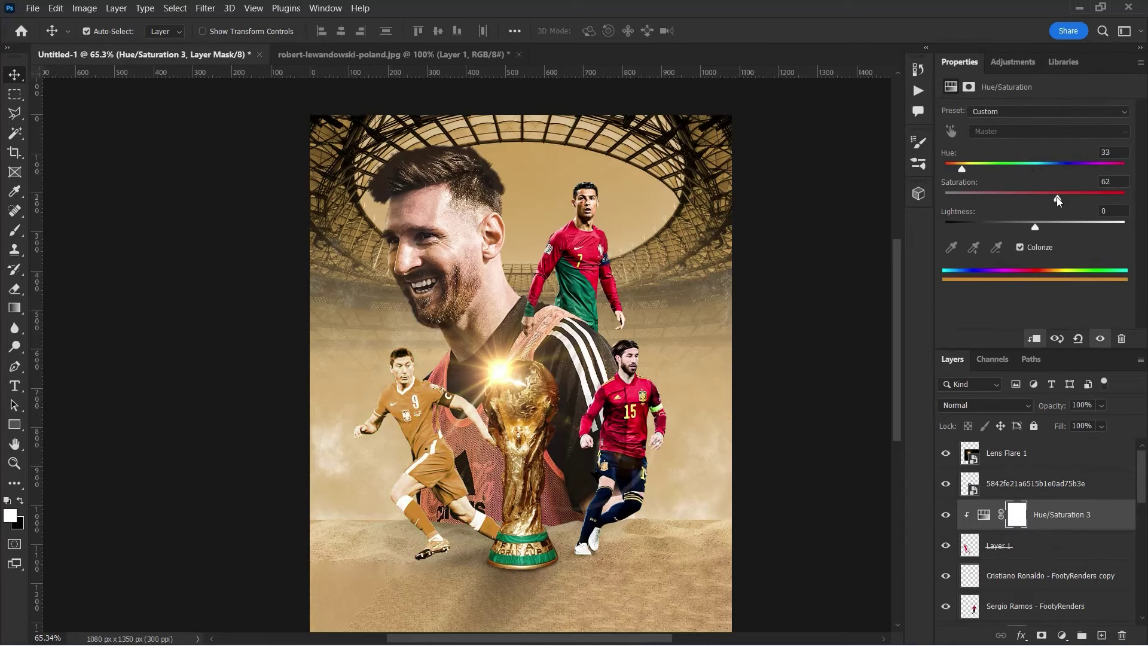
{"action": "left_click", "coordinate": [1041, 635]}
Brush black on the Hue/Saturation 3 mask to strip the gold tint off the number 9 player
{"action": "key", "text": "b"}
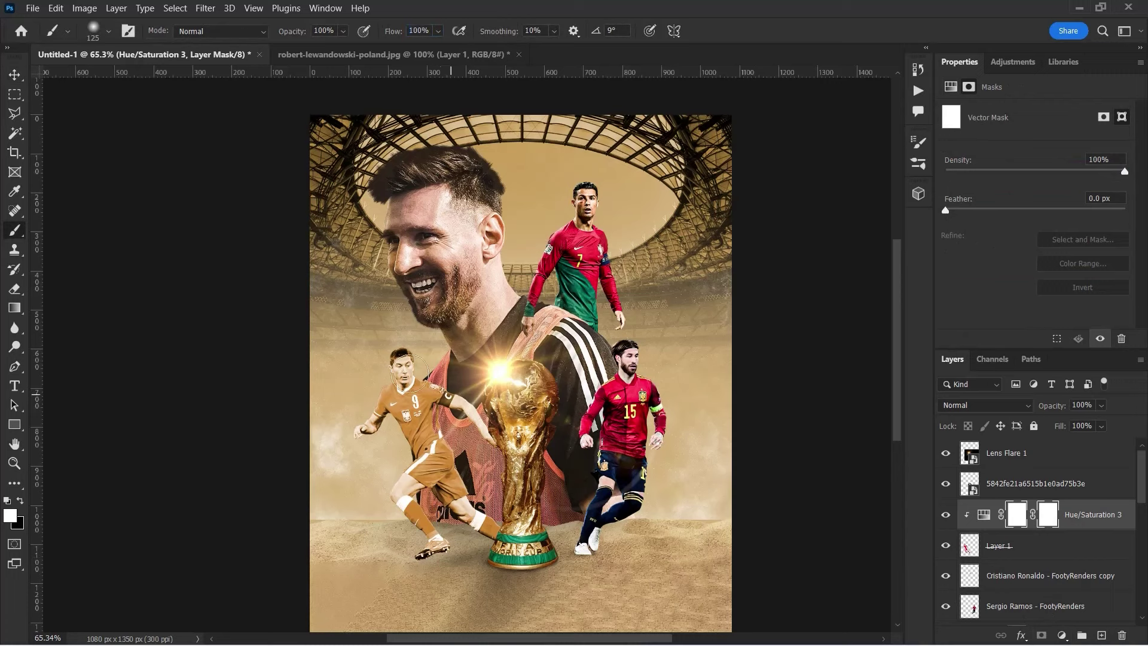
{"action": "key", "text": "x"}
{"action": "left_click_drag", "start_coordinate": [452, 398], "coordinate": [395, 368]}
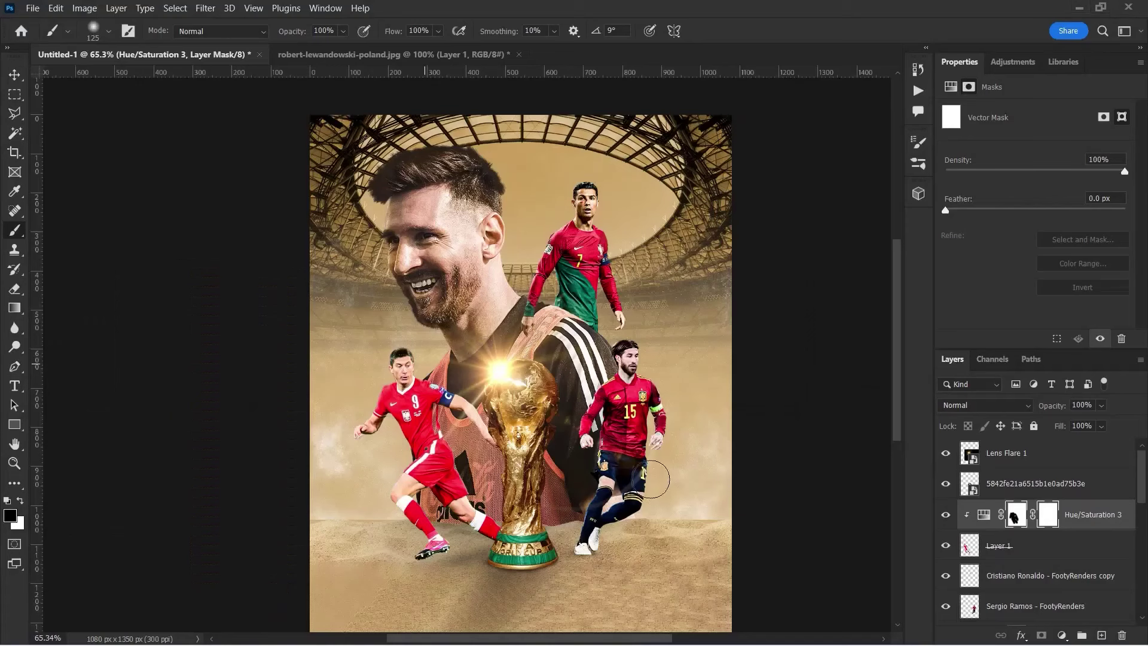
{"action": "left_click", "coordinate": [950, 629]}
{"action": "left_click", "coordinate": [936, 557]}
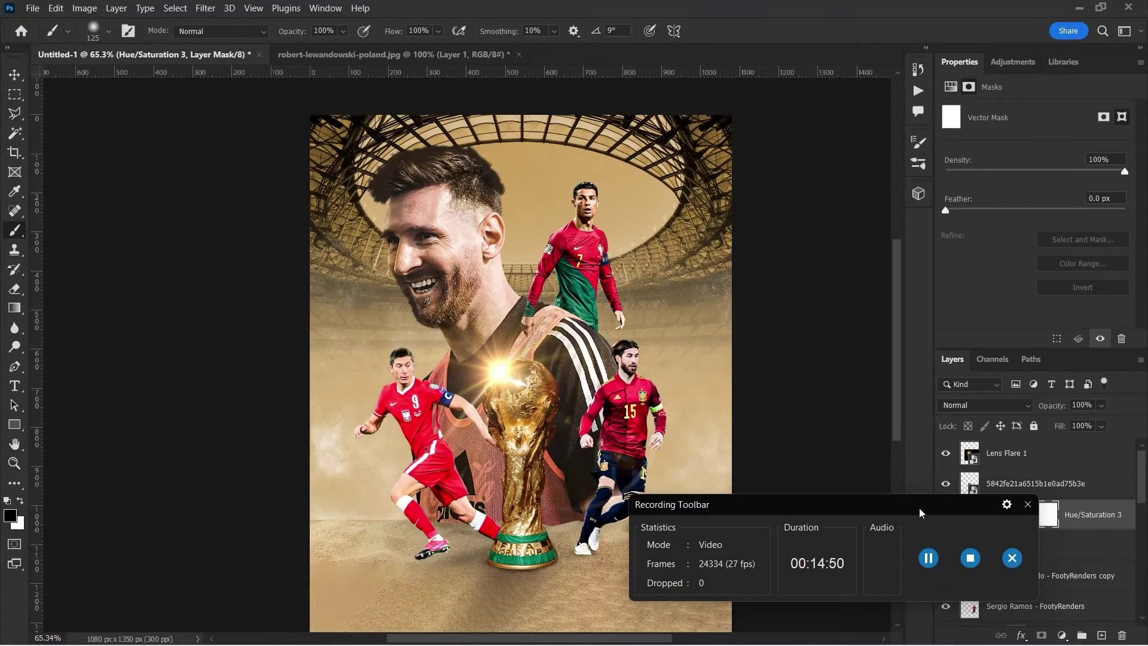
{"action": "left_click", "coordinate": [1027, 504]}
{"action": "left_click", "coordinate": [808, 584]}
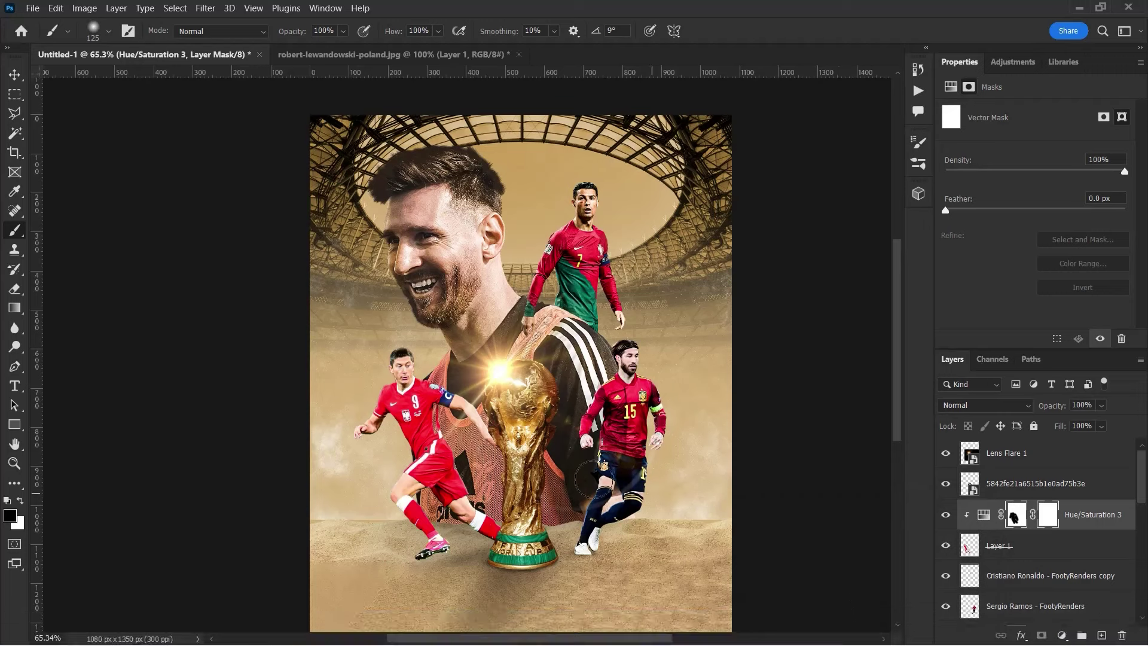
Reselect the Hue/Saturation 3 mask and switch to a white brush
{"action": "left_click", "coordinate": [14, 76]}
{"action": "left_click", "coordinate": [598, 335]}
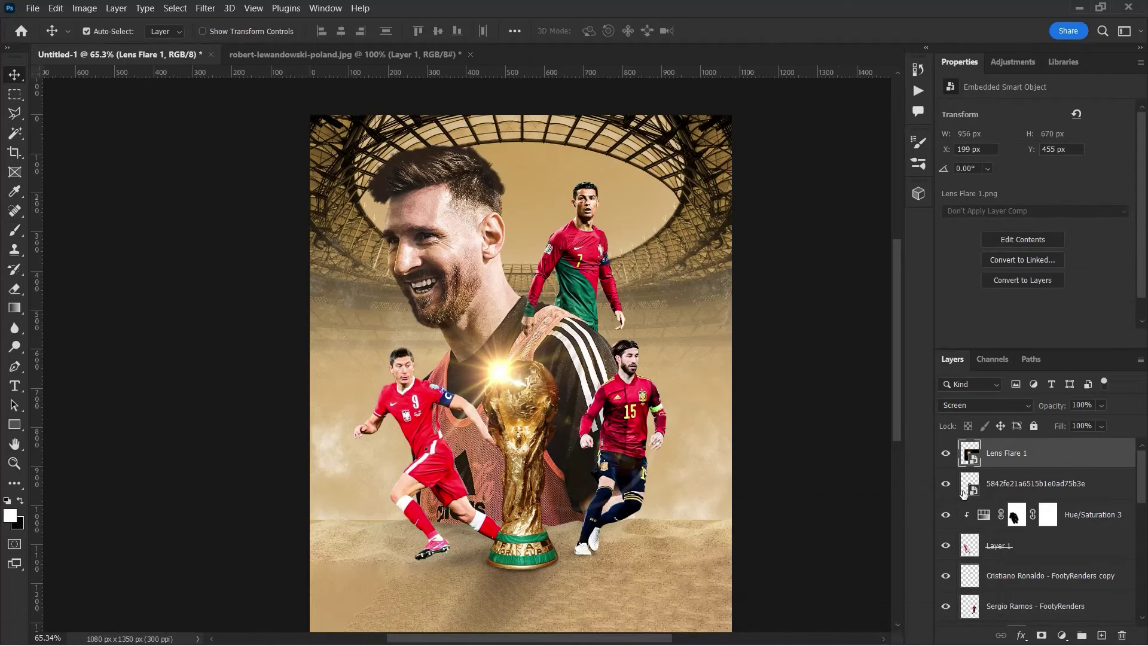
{"action": "left_click", "coordinate": [1017, 514]}
{"action": "scroll", "coordinate": [519, 452], "scroll_direction": "up", "scroll_amount": 3}
{"action": "key", "text": "b"}
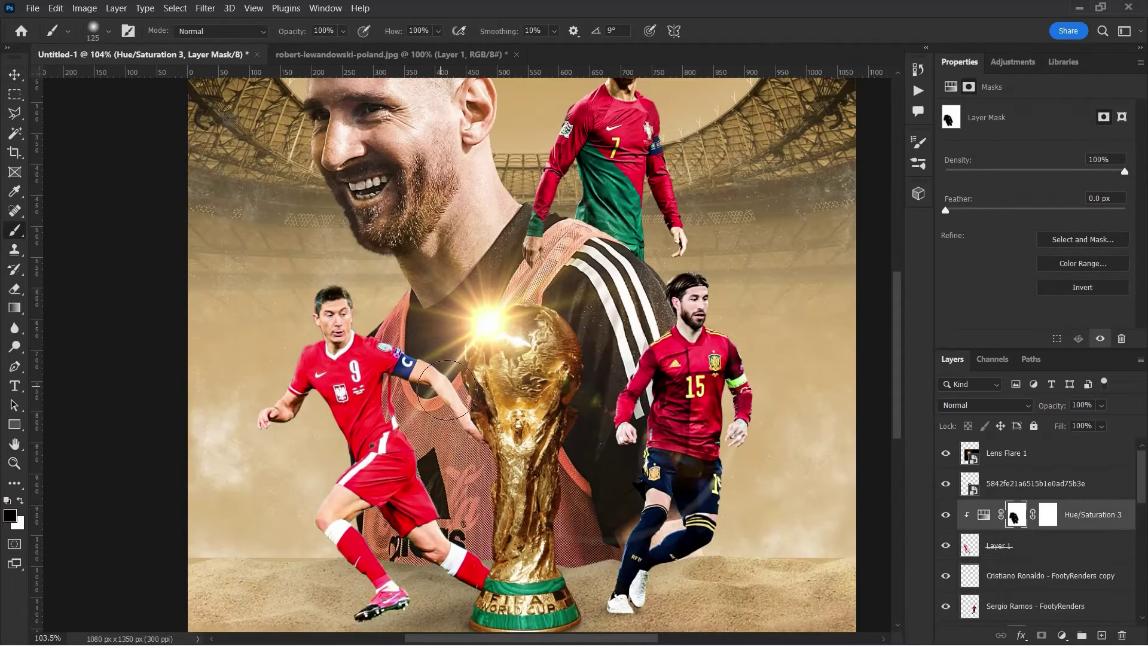
{"action": "scroll", "coordinate": [326, 297], "scroll_direction": "up", "scroll_amount": 3}
{"action": "key", "text": "x"}
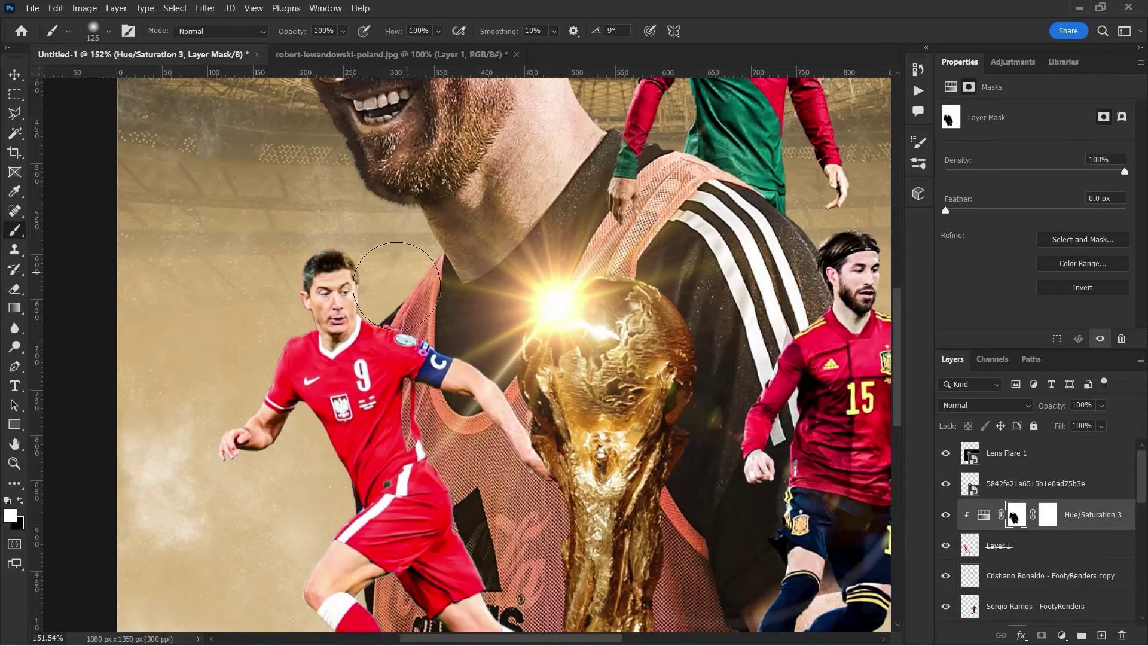
Zoom in and out around the number 9 player to inspect the mask edges
{"action": "scroll", "coordinate": [493, 412], "scroll_direction": "down", "scroll_amount": 3}
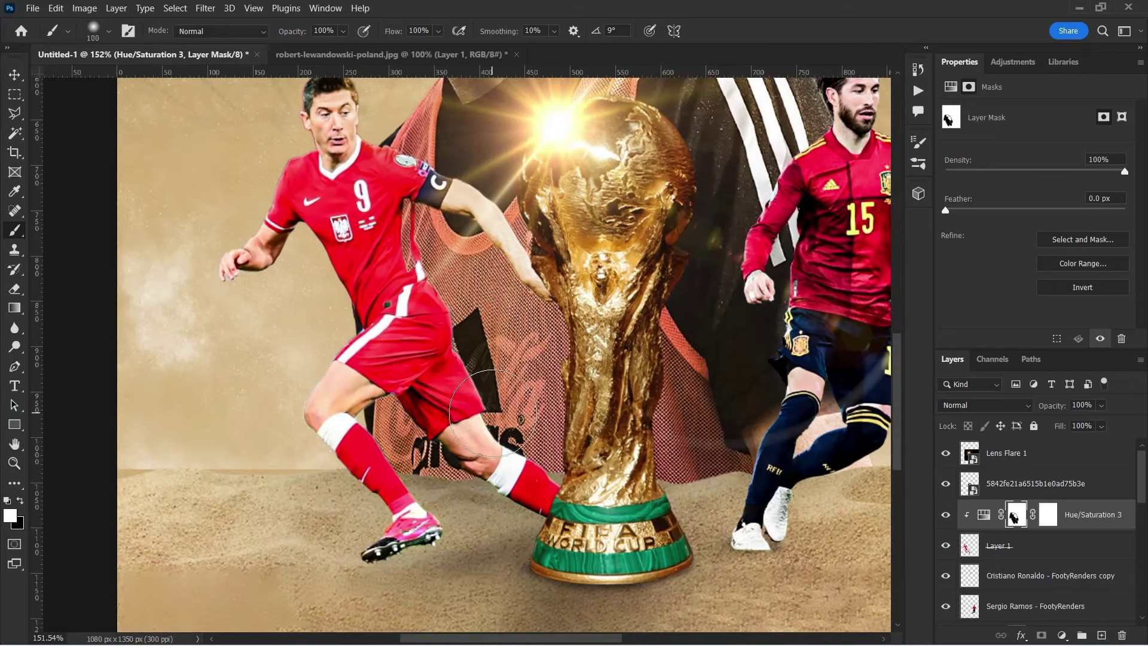
{"action": "scroll", "coordinate": [471, 363], "scroll_direction": "up", "scroll_amount": 3}
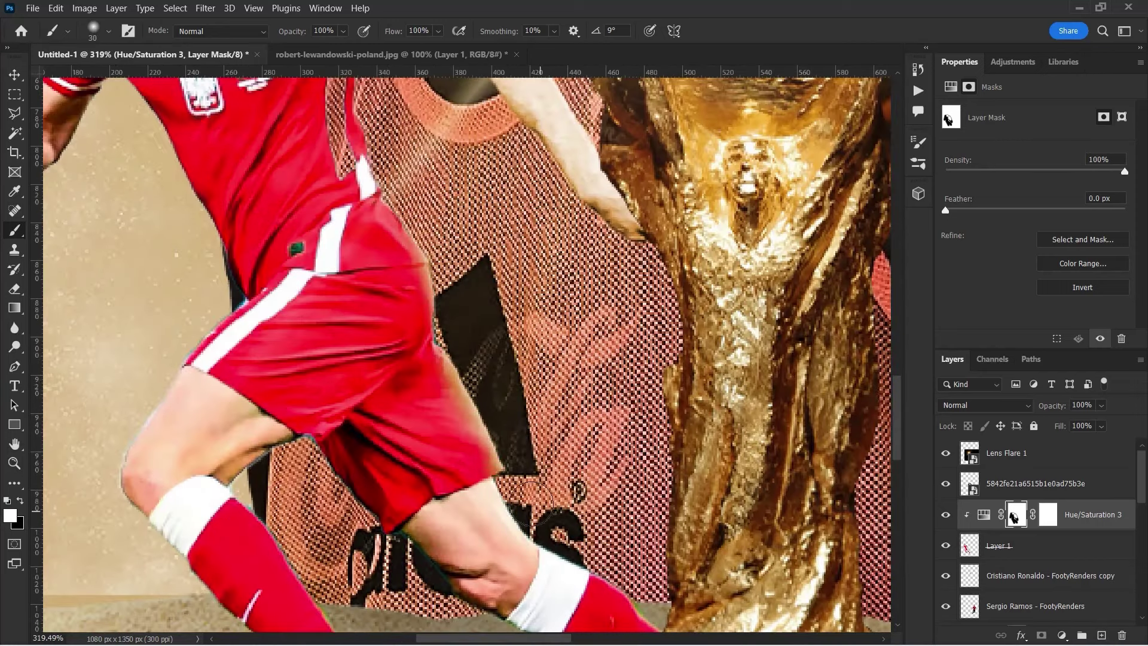
{"action": "scroll", "coordinate": [419, 341], "scroll_direction": "up", "scroll_amount": 3}
{"action": "scroll", "coordinate": [359, 287], "scroll_direction": "up", "scroll_amount": 3}
{"action": "scroll", "coordinate": [242, 214], "scroll_direction": "up", "scroll_amount": 2}
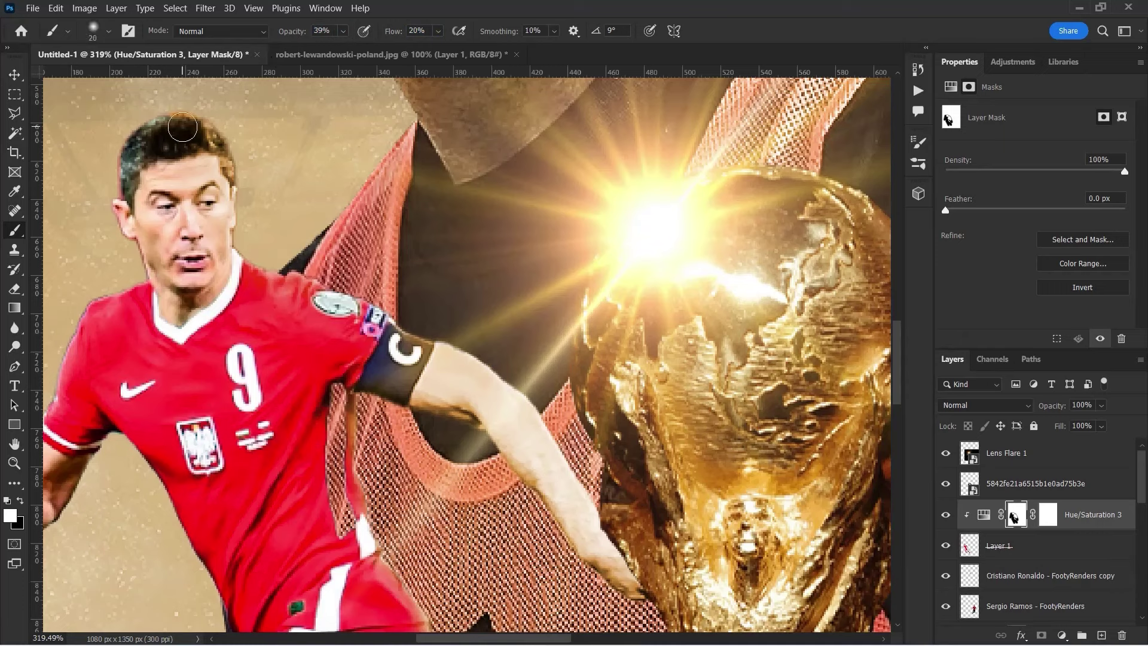
{"action": "scroll", "coordinate": [239, 311], "scroll_direction": "down", "scroll_amount": 3}
{"action": "scroll", "coordinate": [455, 363], "scroll_direction": "down", "scroll_amount": 5}
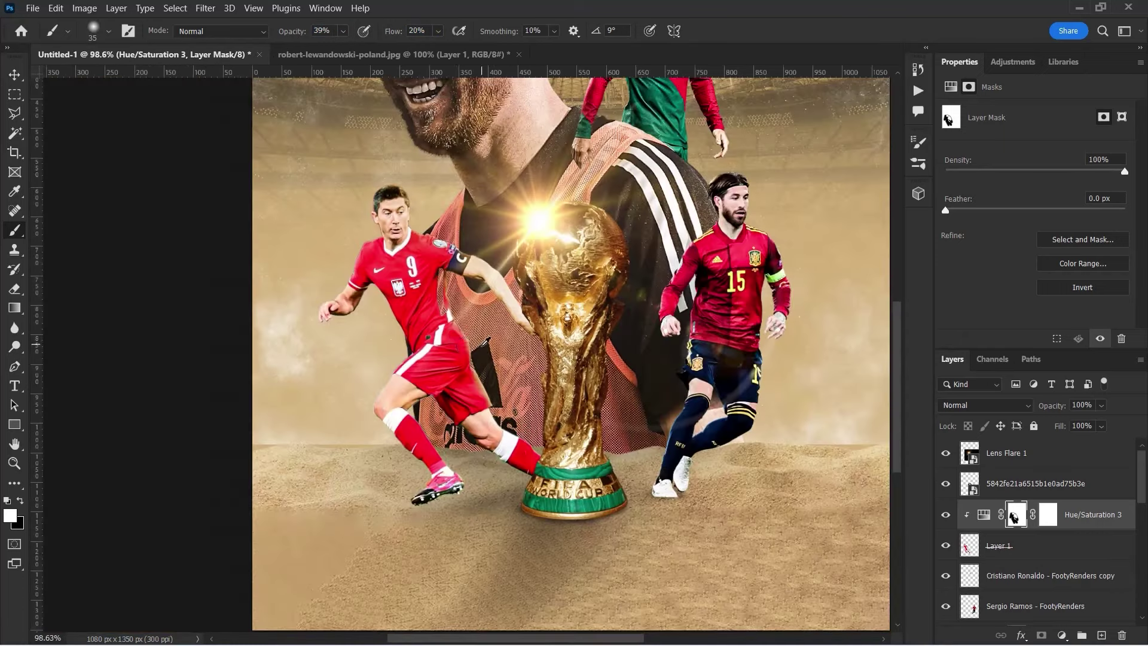
{"action": "scroll", "coordinate": [485, 417], "scroll_direction": "up", "scroll_amount": 2}
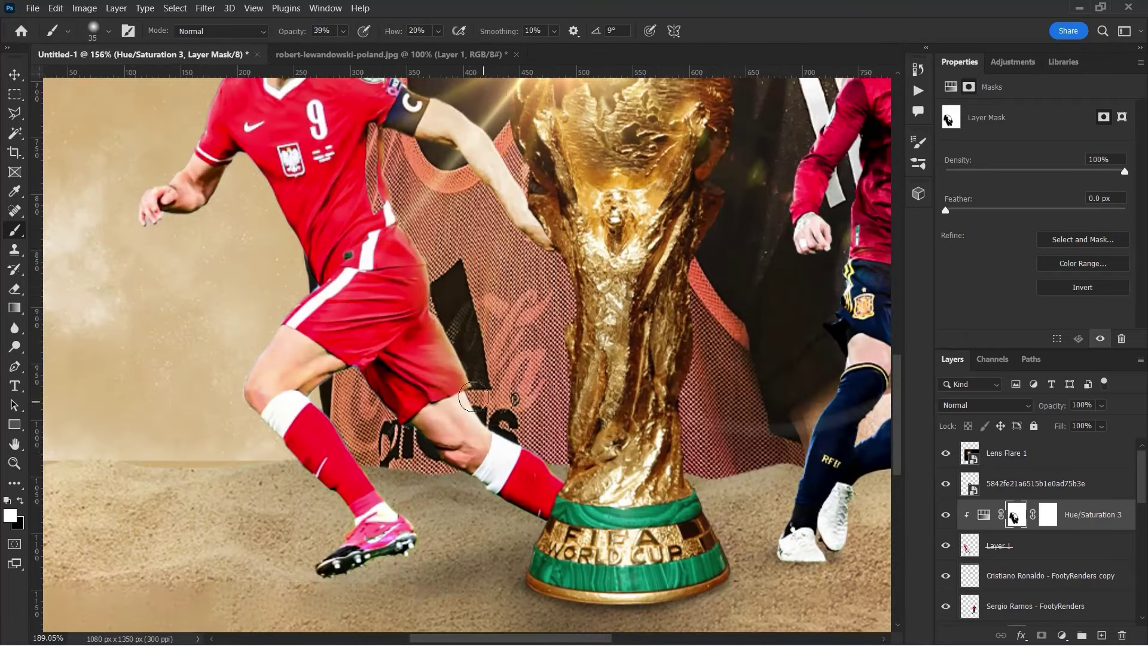
{"action": "scroll", "coordinate": [301, 395], "scroll_direction": "up", "scroll_amount": 2}
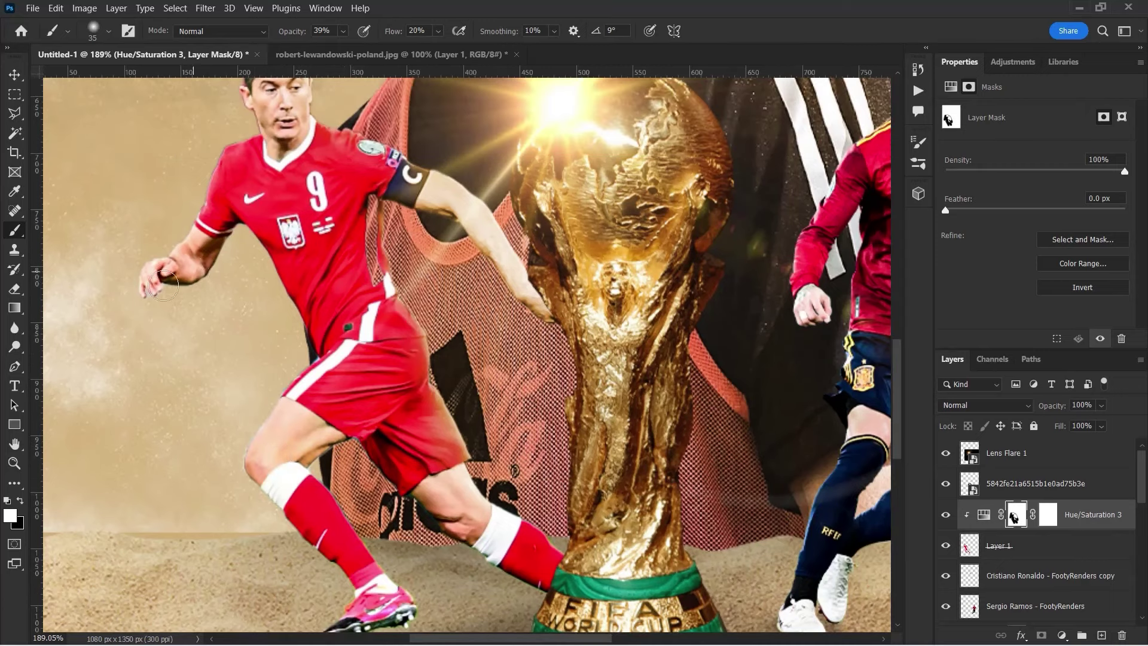
{"action": "scroll", "coordinate": [194, 256], "scroll_direction": "down", "scroll_amount": 2}
{"action": "scroll", "coordinate": [222, 287], "scroll_direction": "down", "scroll_amount": 2}
{"action": "scroll", "coordinate": [251, 323], "scroll_direction": "down", "scroll_amount": 2}
{"action": "scroll", "coordinate": [271, 349], "scroll_direction": "down", "scroll_amount": 1}
{"action": "scroll", "coordinate": [271, 349], "scroll_direction": "up", "scroll_amount": 3}
{"action": "scroll", "coordinate": [295, 269], "scroll_direction": "up", "scroll_amount": 4}
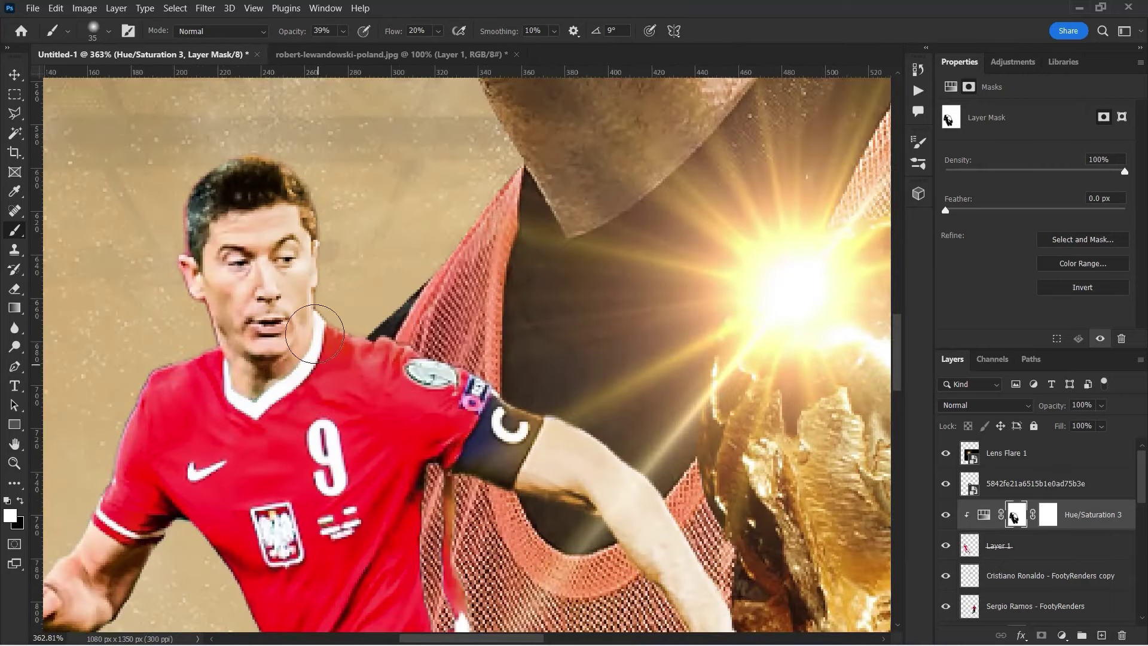
{"action": "scroll", "coordinate": [279, 283], "scroll_direction": "down", "scroll_amount": 4}
{"action": "scroll", "coordinate": [278, 283], "scroll_direction": "down", "scroll_amount": 3}
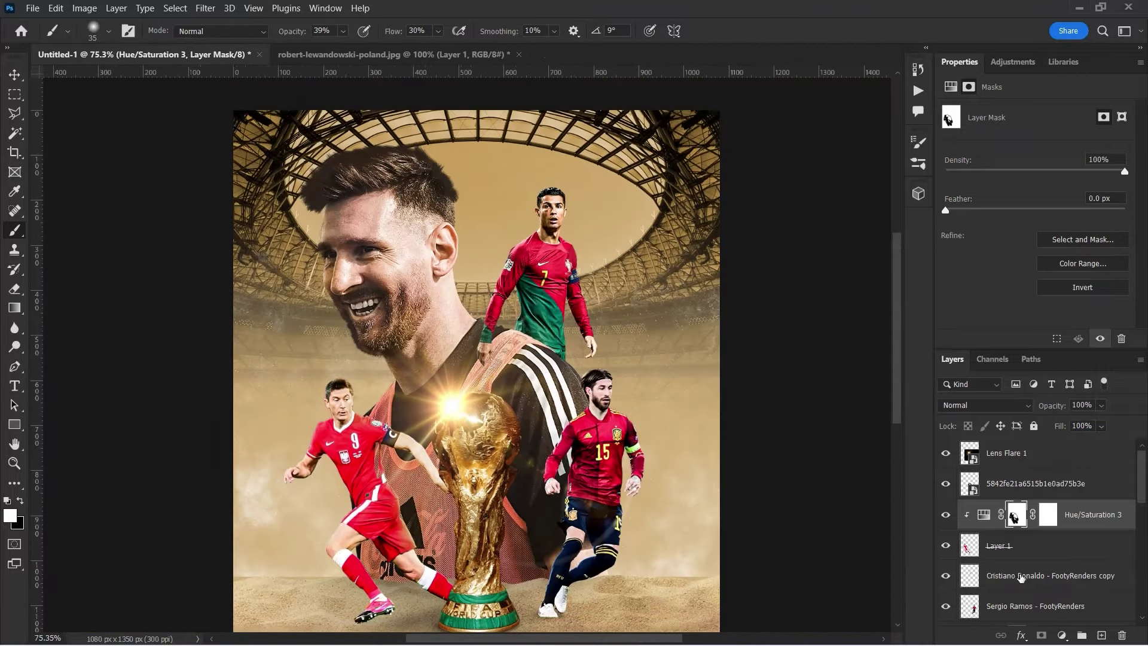
Add a hue-shifted Hue/Saturation 4 to the number 7 player, masking his wristband back to original
{"action": "left_click", "coordinate": [1005, 576]}
{"action": "left_click", "coordinate": [1062, 635]}
{"action": "left_click", "coordinate": [1066, 494]}
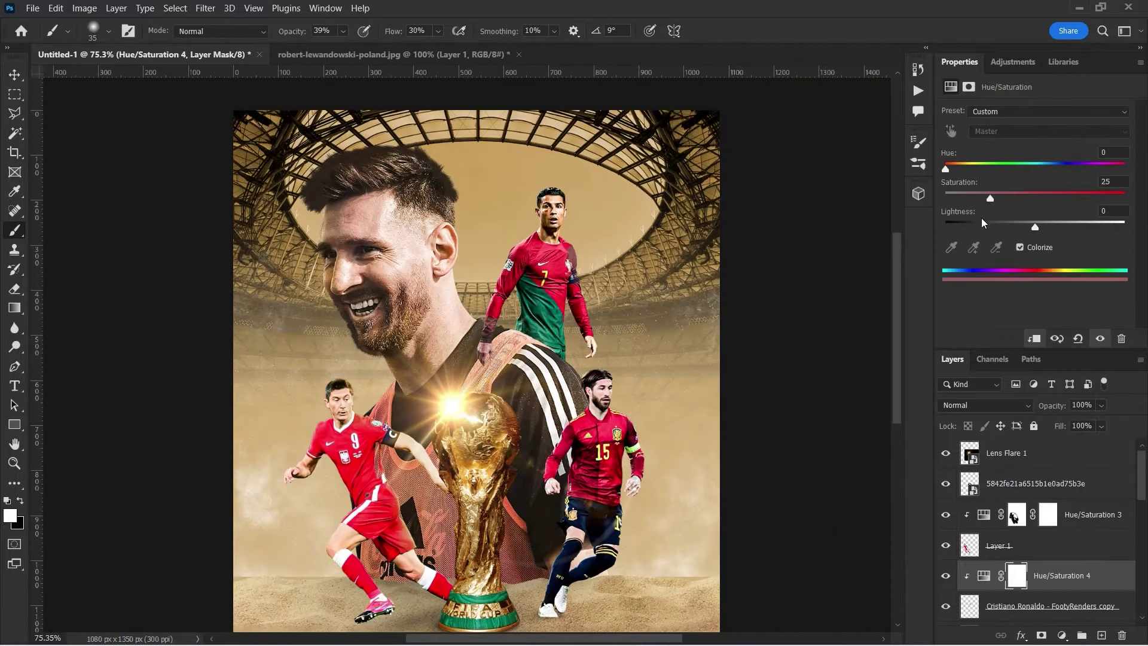
{"action": "mouse_move", "coordinate": [946, 170]}
{"action": "left_mouse_down"}
{"action": "mouse_move", "coordinate": [983, 175]}
{"action": "mouse_move", "coordinate": [966, 177]}
{"action": "left_mouse_up"}
{"action": "left_click", "coordinate": [1041, 635]}
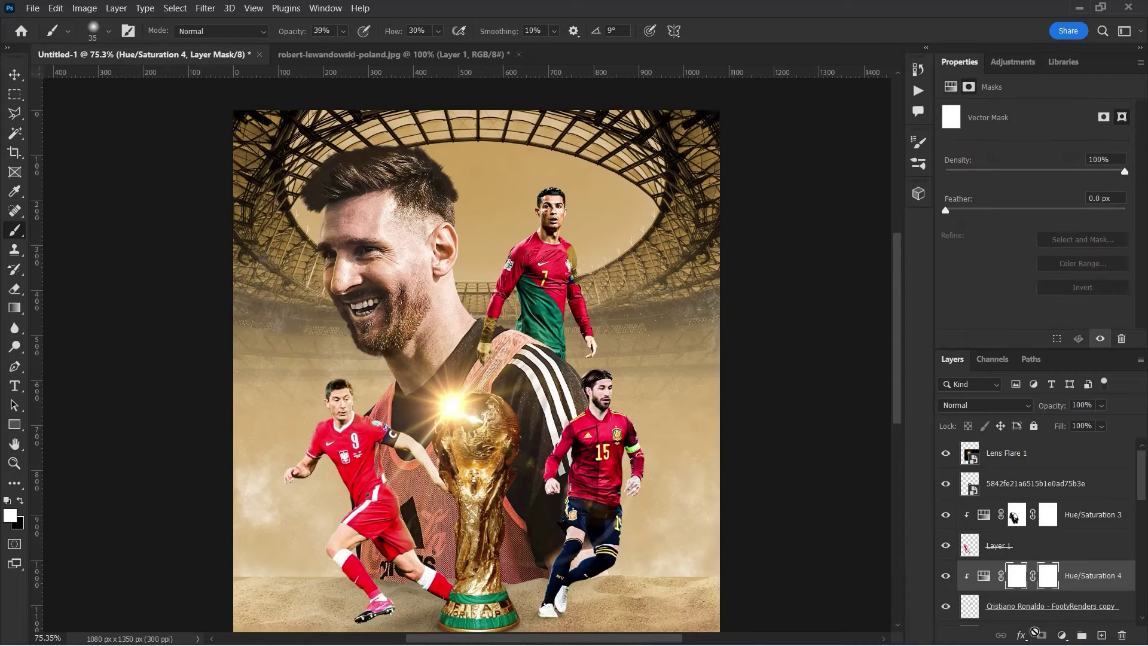
{"action": "scroll", "coordinate": [498, 426], "scroll_direction": "up", "scroll_amount": 4}
{"action": "scroll", "coordinate": [494, 268], "scroll_direction": "up", "scroll_amount": 4}
{"action": "left_click_drag", "start_coordinate": [478, 287], "coordinate": [508, 299]}
{"action": "scroll", "coordinate": [1033, 562], "scroll_direction": "down", "scroll_amount": 2}
Add a clipped Hue/Saturation 5 to him with Colorize on, Hue 38, Saturation 58
{"action": "left_click", "coordinate": [1029, 526]}
{"action": "left_click", "coordinate": [1062, 635]}
{"action": "left_click", "coordinate": [1057, 429]}
{"action": "left_click", "coordinate": [1020, 247]}
{"action": "scroll", "coordinate": [465, 356], "scroll_direction": "up", "scroll_amount": 1}
{"action": "left_click_drag", "start_coordinate": [944, 168], "coordinate": [1042, 199]}
{"action": "left_click_drag", "start_coordinate": [973, 169], "coordinate": [964, 170]}
{"action": "scroll", "coordinate": [855, 553], "scroll_direction": "up", "scroll_amount": 1}
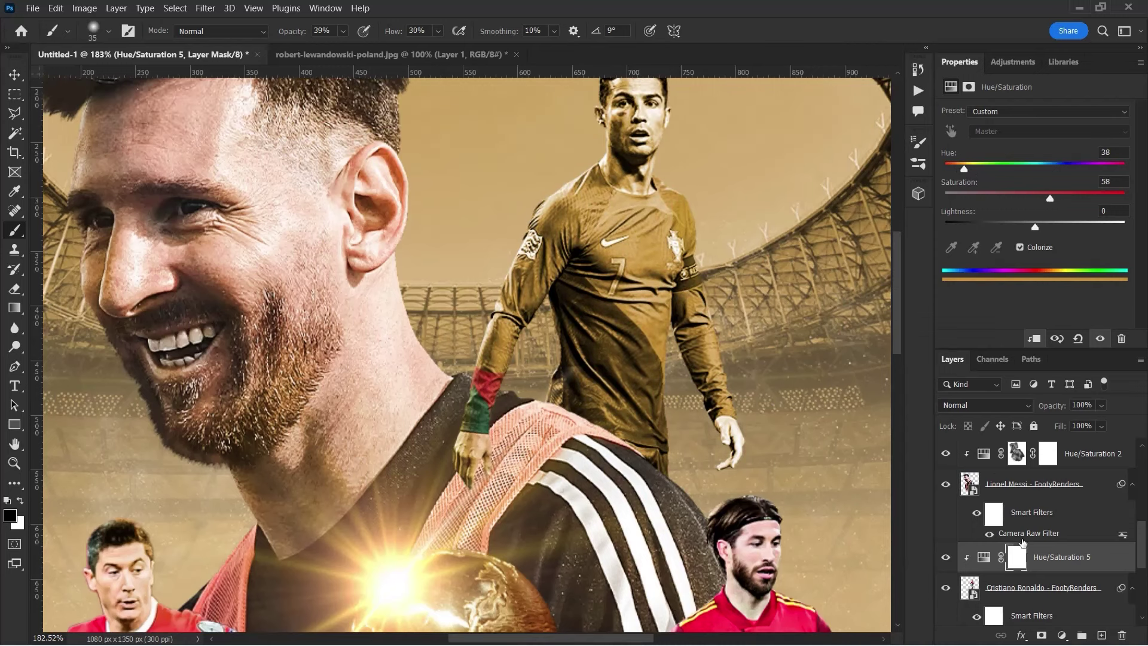
Mask Hue/Saturation 5 with a larger black brush so his shirt shows red and green
{"action": "left_click", "coordinate": [1041, 635]}
{"action": "scroll", "coordinate": [596, 249], "scroll_direction": "up", "scroll_amount": 2}
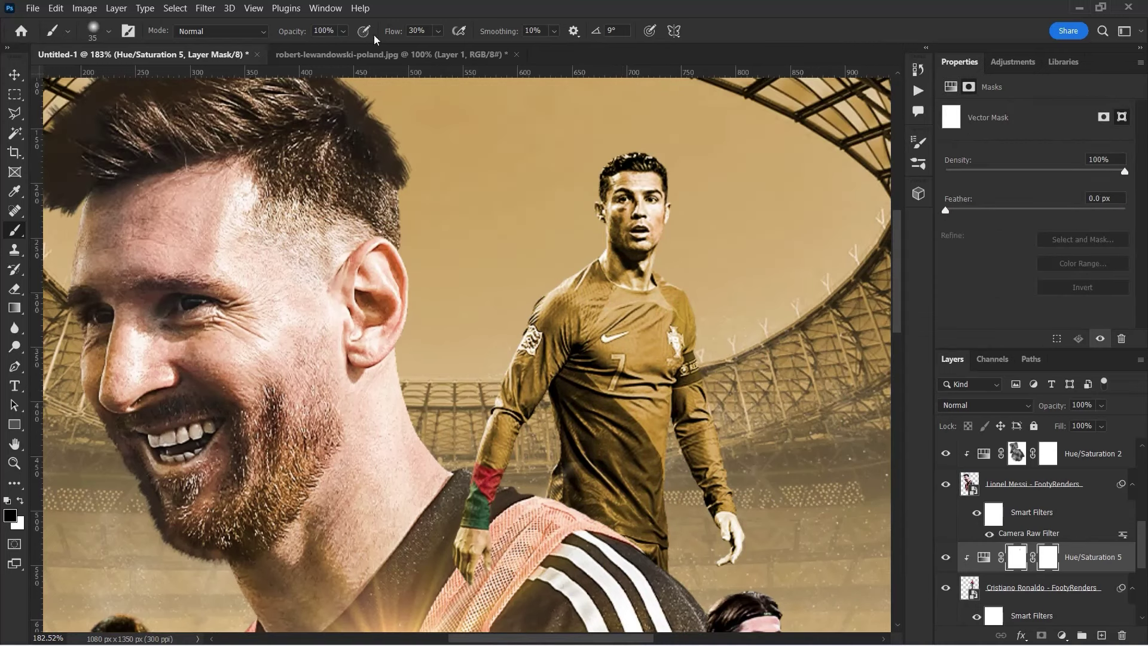
{"action": "key", "text": "bracketright"}
{"action": "key", "text": "bracketright"}
{"action": "key", "text": "bracketright"}
{"action": "mouse_move", "coordinate": [604, 180]}
{"action": "left_mouse_down"}
{"action": "mouse_move", "coordinate": [675, 264]}
{"action": "mouse_move", "coordinate": [634, 454]}
{"action": "mouse_move", "coordinate": [527, 329]}
{"action": "mouse_move", "coordinate": [700, 413]}
{"action": "left_mouse_up"}
{"action": "scroll", "coordinate": [1017, 526], "scroll_direction": "down", "scroll_amount": 3}
{"action": "left_click", "coordinate": [964, 482]}
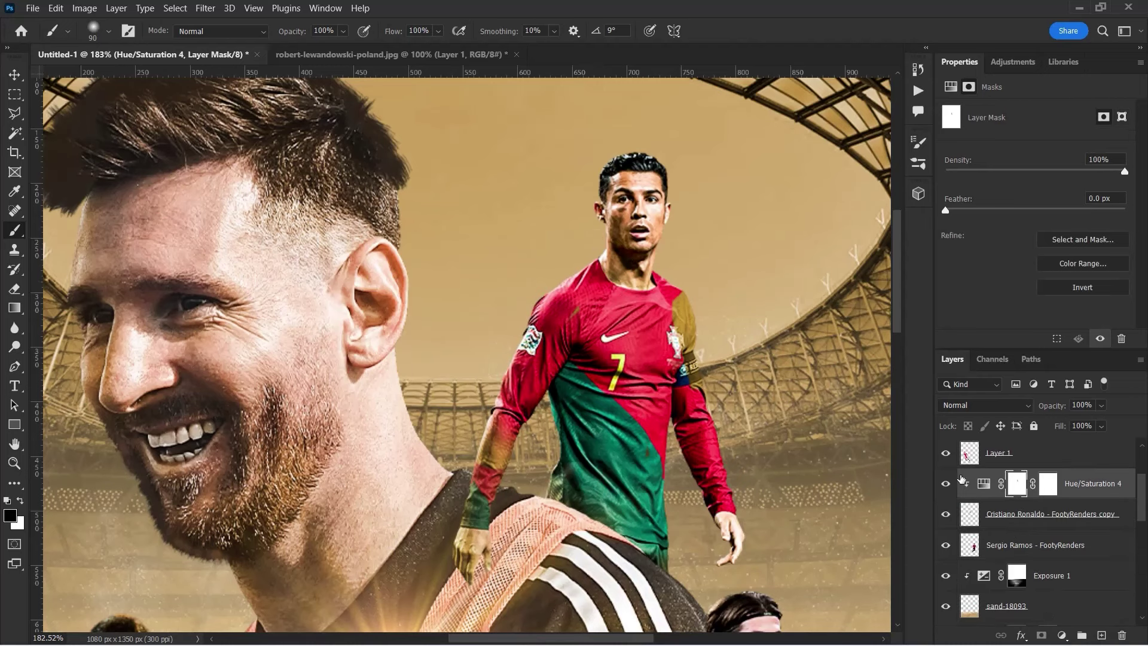
Paint the shoulder patch back to red, then set brush flow to 8% on the Hue/Saturation 5 mask
{"action": "left_click_drag", "start_coordinate": [683, 313], "coordinate": [688, 365]}
{"action": "scroll", "coordinate": [598, 359], "scroll_direction": "down", "scroll_amount": 1}
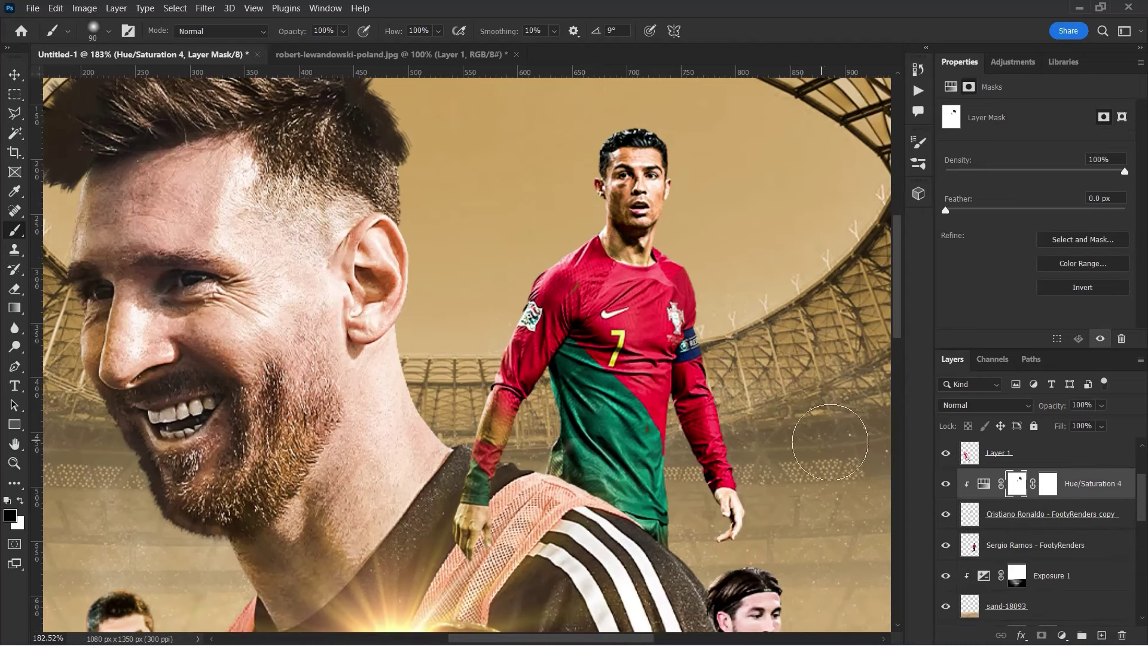
{"action": "scroll", "coordinate": [1016, 573], "scroll_direction": "down", "scroll_amount": 3}
{"action": "left_click", "coordinate": [1024, 534]}
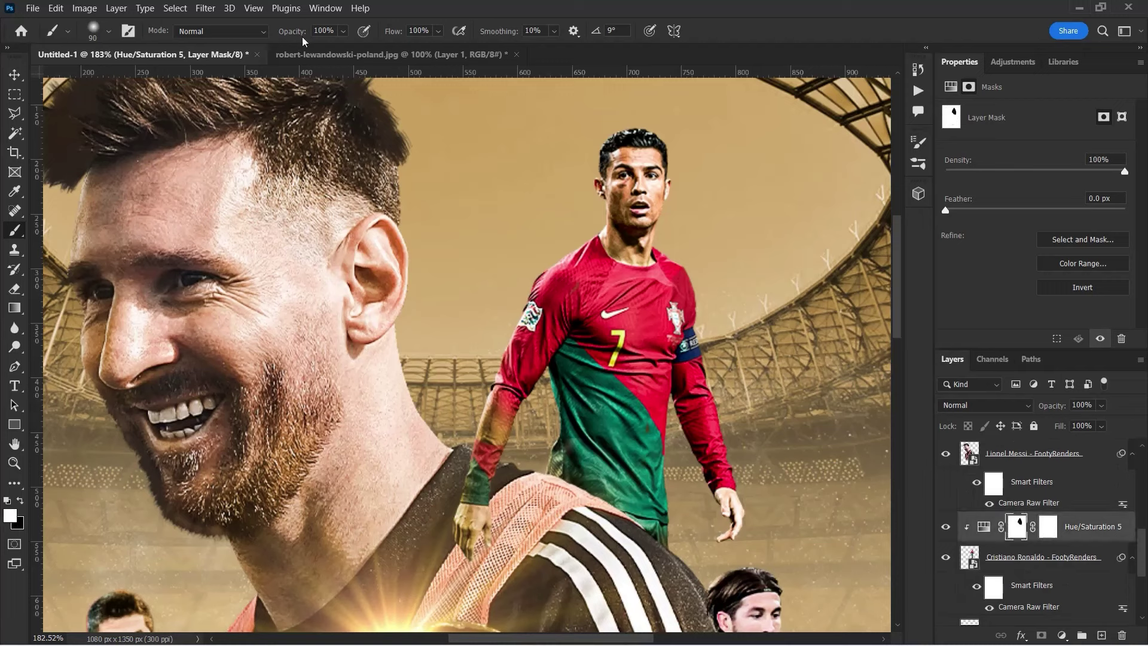
{"action": "type", "text": "128"}
{"action": "key", "text": "Return"}
Vary brush size to refine mask edges, then add a Hue/Saturation layer clipped to the number 15 player
{"action": "scroll", "coordinate": [608, 176], "scroll_direction": "up", "scroll_amount": 3}
{"action": "key", "text": "bracketleft"}
{"action": "key", "text": "bracketleft"}
{"action": "key", "text": "bracketleft"}
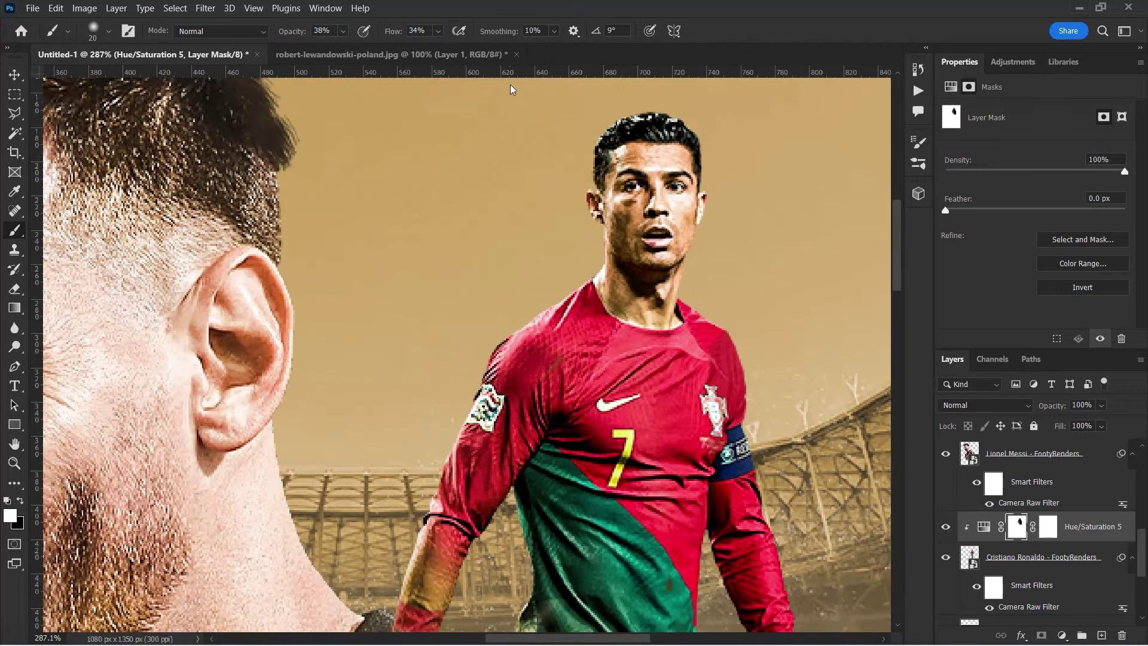
{"action": "scroll", "coordinate": [650, 375], "scroll_direction": "down", "scroll_amount": 3}
{"action": "key", "text": "bracketright"}
{"action": "key", "text": "bracketright"}
{"action": "key", "text": "bracketright"}
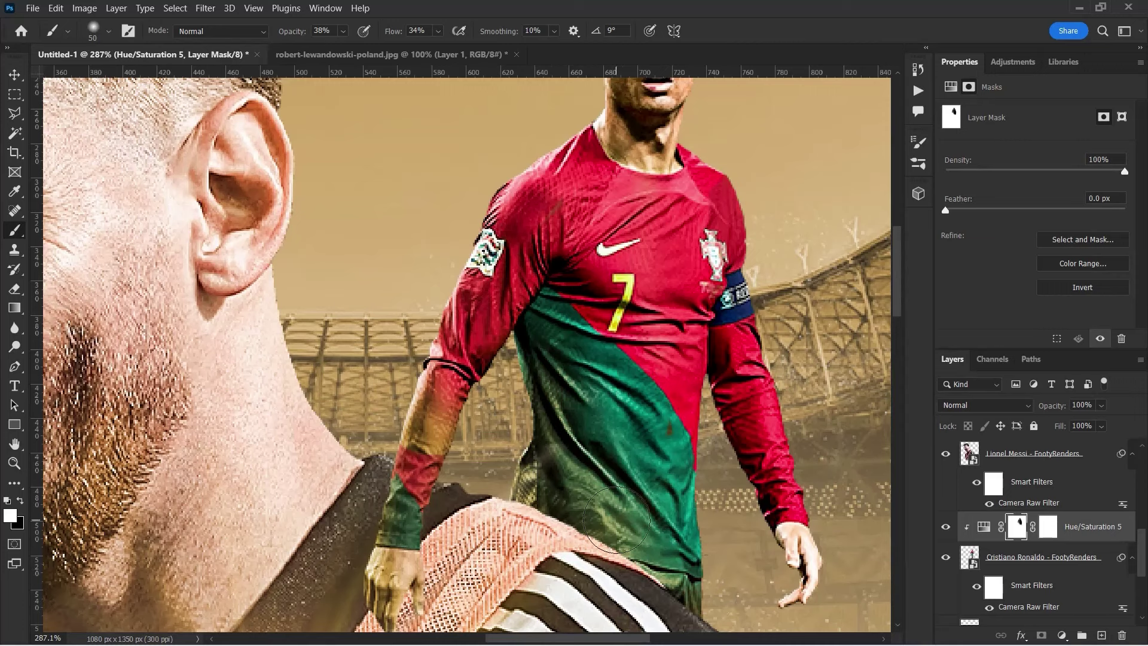
{"action": "scroll", "coordinate": [790, 586], "scroll_direction": "down", "scroll_amount": 2}
{"action": "key", "text": "bracketleft"}
{"action": "key", "text": "bracketleft"}
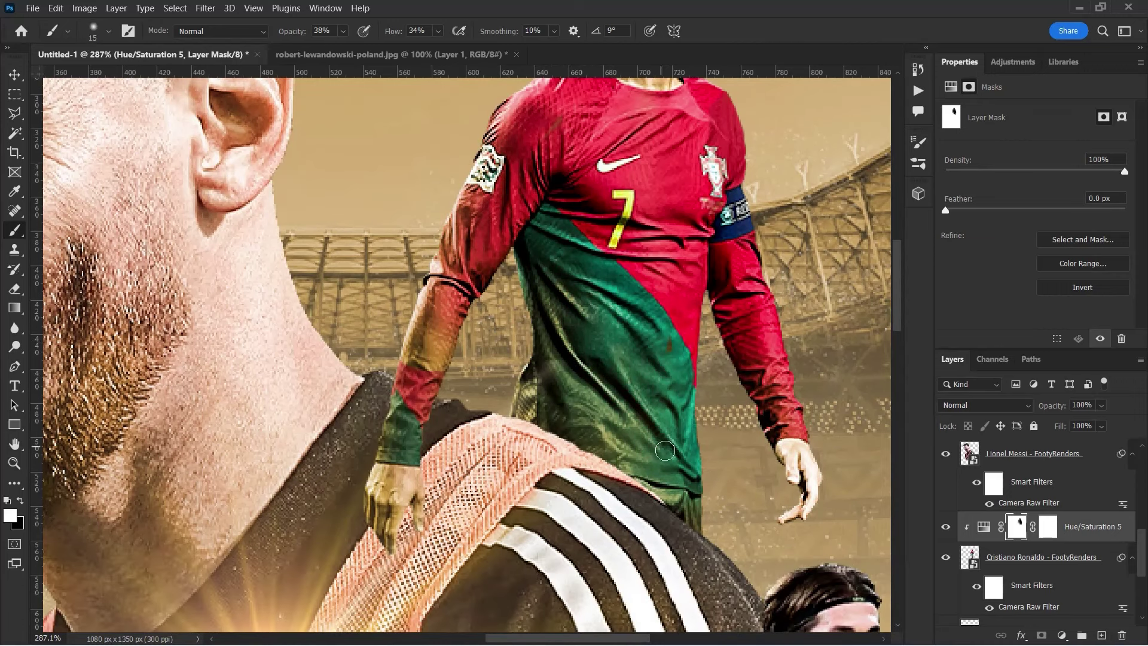
{"action": "scroll", "coordinate": [665, 450], "scroll_direction": "down", "scroll_amount": 5, "text": "alt"}
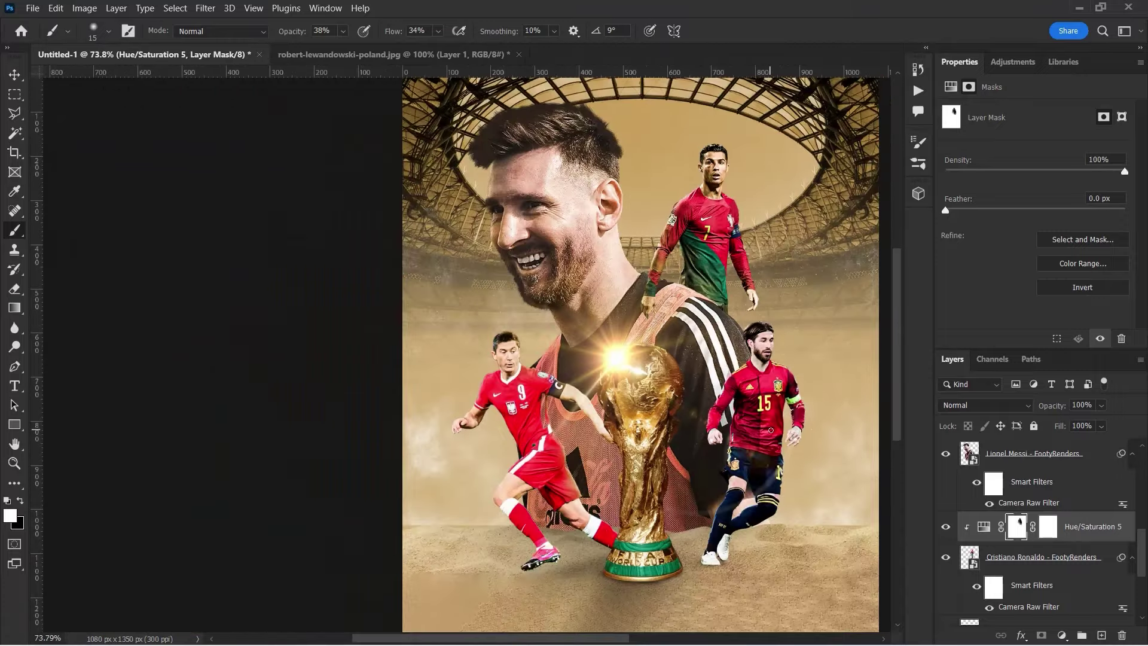
{"action": "left_click", "coordinate": [1071, 492]}
{"action": "key", "text": "ctrl+alt+g"}
Colorize Hue/Saturation 6 golden (Hue 57, Saturation 60) and mask his red jersey and shorts back
{"action": "left_click", "coordinate": [1020, 247]}
{"action": "left_click_drag", "start_coordinate": [1016, 167], "coordinate": [965, 170]}
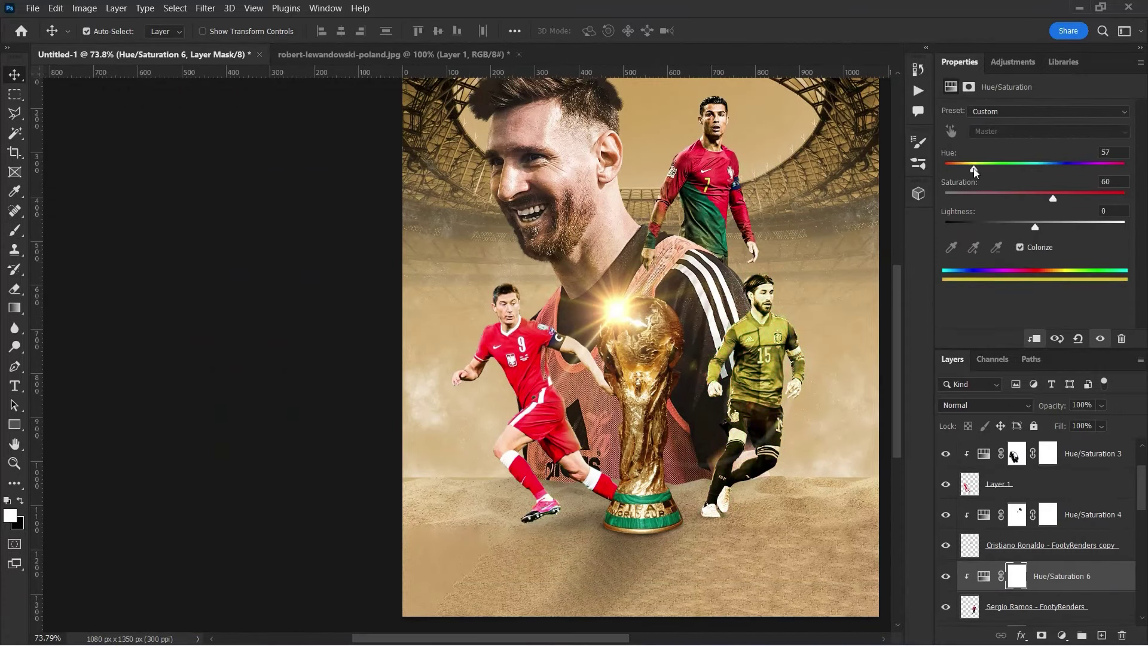
{"action": "left_click_drag", "start_coordinate": [1053, 198], "coordinate": [1067, 200]}
{"action": "left_click", "coordinate": [1041, 635]}
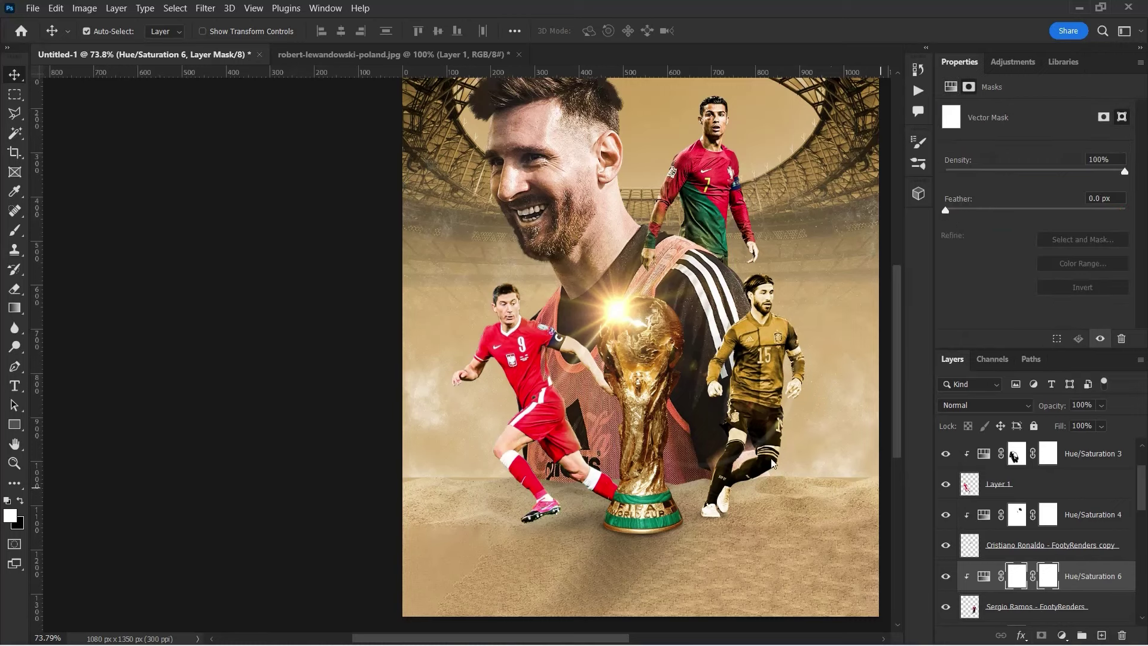
{"action": "key", "text": "b"}
{"action": "key", "text": "x"}
{"action": "scroll", "coordinate": [805, 368], "scroll_direction": "up", "scroll_amount": 3}
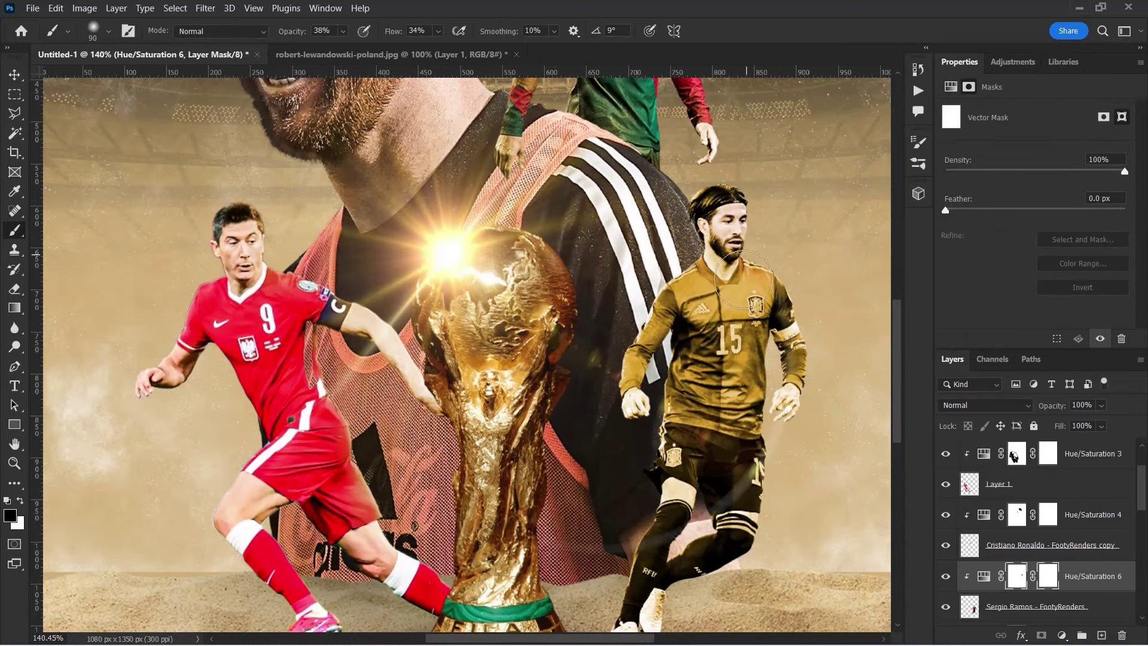
{"action": "left_click_drag", "start_coordinate": [743, 258], "coordinate": [796, 359]}
{"action": "scroll", "coordinate": [750, 577], "scroll_direction": "down", "scroll_amount": 2}
{"action": "mouse_move", "coordinate": [708, 404]}
{"action": "left_mouse_down"}
{"action": "mouse_move", "coordinate": [748, 413]}
{"action": "mouse_move", "coordinate": [717, 227]}
{"action": "mouse_move", "coordinate": [657, 281]}
{"action": "mouse_move", "coordinate": [678, 293]}
{"action": "mouse_move", "coordinate": [700, 245]}
{"action": "left_mouse_up"}
Refine the number 15 player's mask edges with a smaller white brush, then fit the poster in view
{"action": "key", "text": "x"}
{"action": "scroll", "coordinate": [705, 287], "scroll_direction": "up", "scroll_amount": 3}
{"action": "key", "text": "bracketleft"}
{"action": "key", "text": "bracketleft"}
{"action": "key", "text": "bracketleft"}
{"action": "scroll", "coordinate": [625, 321], "scroll_direction": "down", "scroll_amount": 1}
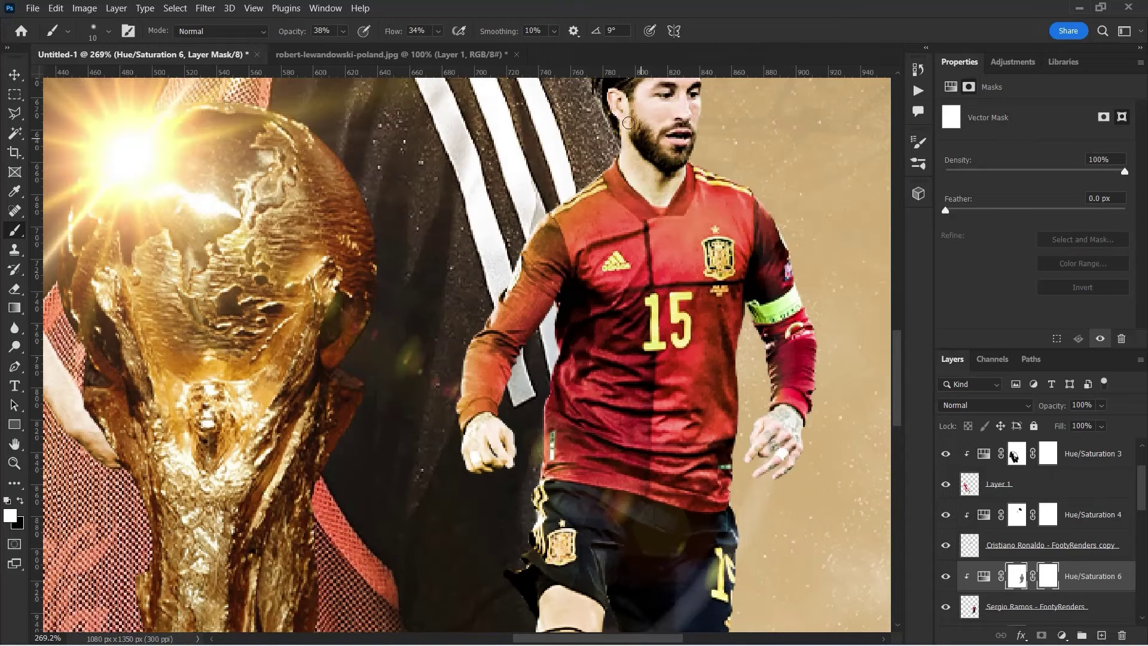
{"action": "scroll", "coordinate": [625, 322], "scroll_direction": "down", "scroll_amount": 1}
{"action": "scroll", "coordinate": [625, 321], "scroll_direction": "down", "scroll_amount": 1}
{"action": "scroll", "coordinate": [625, 322], "scroll_direction": "down", "scroll_amount": 1}
{"action": "key", "text": "ctrl+0"}
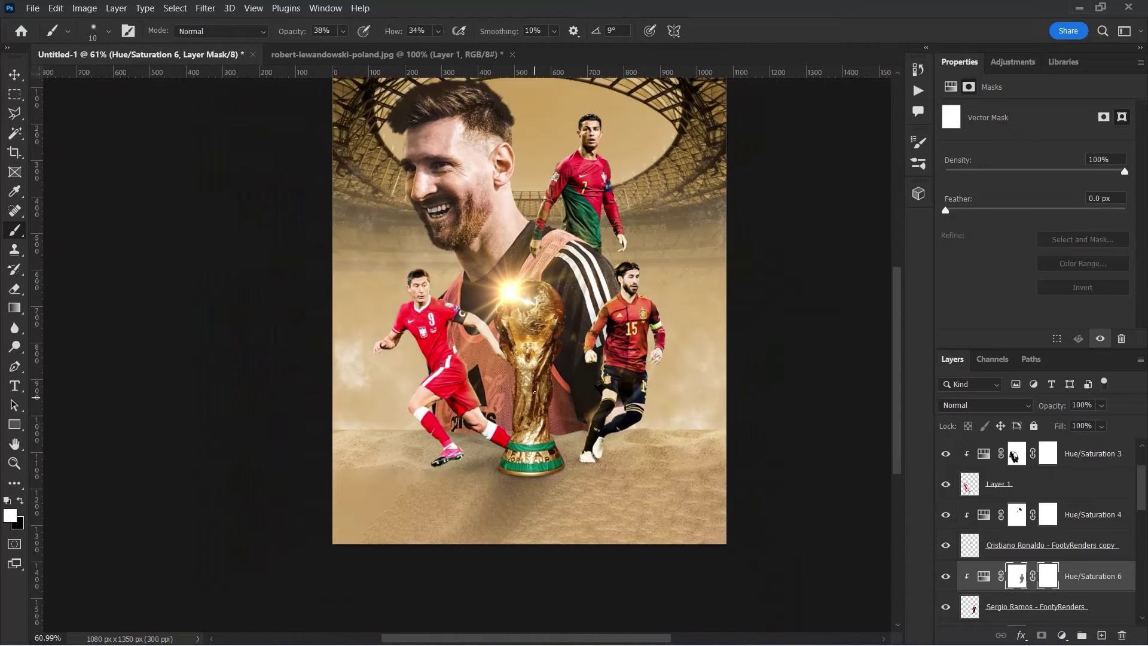
{"action": "scroll", "coordinate": [1038, 526], "scroll_direction": "down", "scroll_amount": 3}
{"action": "scroll", "coordinate": [1043, 554], "scroll_direction": "down", "scroll_amount": 2}
{"action": "scroll", "coordinate": [1043, 554], "scroll_direction": "up", "scroll_amount": 3}
{"action": "scroll", "coordinate": [1043, 554], "scroll_direction": "up", "scroll_amount": 3}
Open the clay-court photo and Object Select its kicked-up dirt
{"action": "left_click", "coordinate": [1052, 494]}
{"action": "key", "text": "alt+Tab"}
{"action": "double_click", "coordinate": [585, 251]}
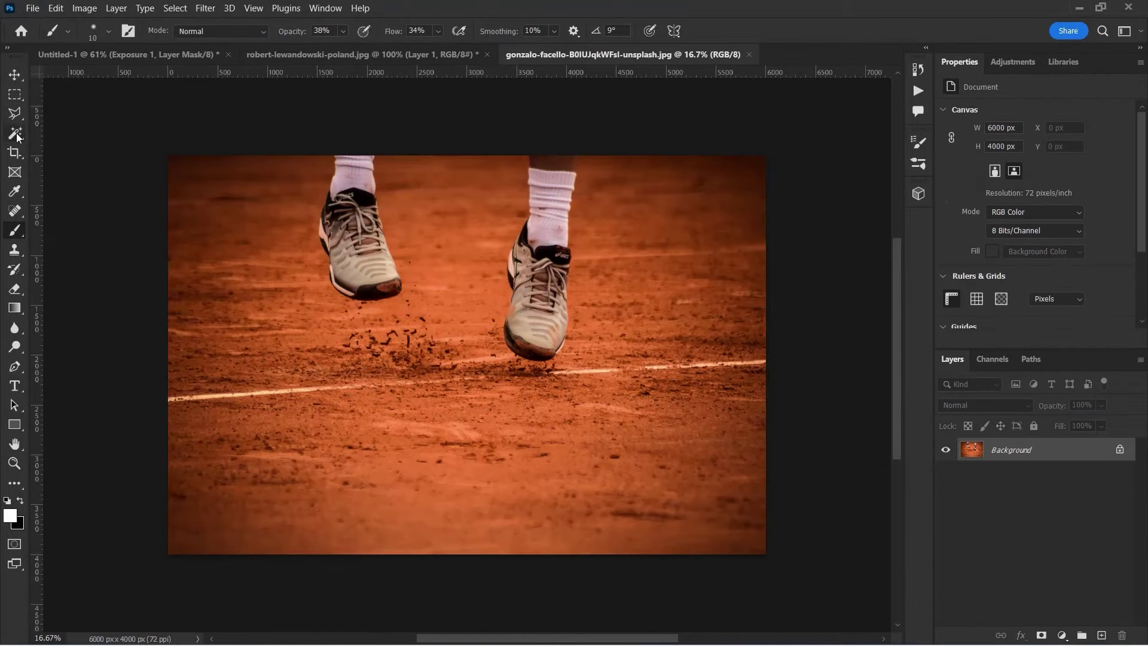
{"action": "right_click", "coordinate": [17, 137]}
{"action": "left_click", "coordinate": [72, 133]}
{"action": "left_click_drag", "start_coordinate": [337, 299], "coordinate": [473, 390]}
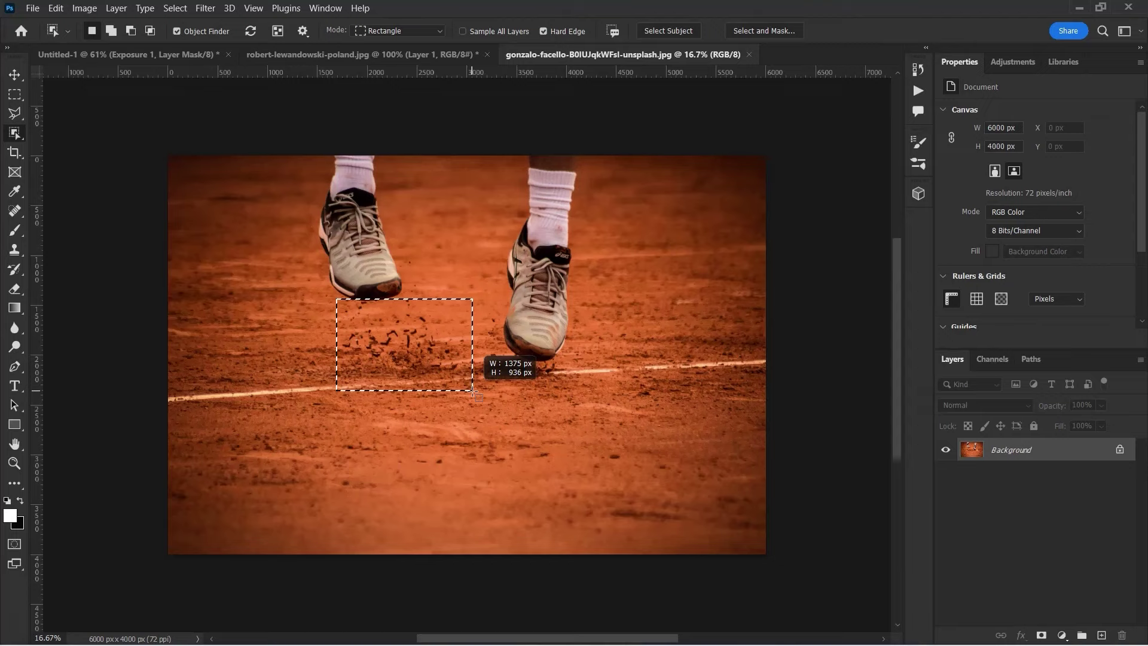
Select the dirt spray from the photo and bring it into the poster as a layer
{"action": "left_click_drag", "start_coordinate": [473, 392], "coordinate": [473, 392]}
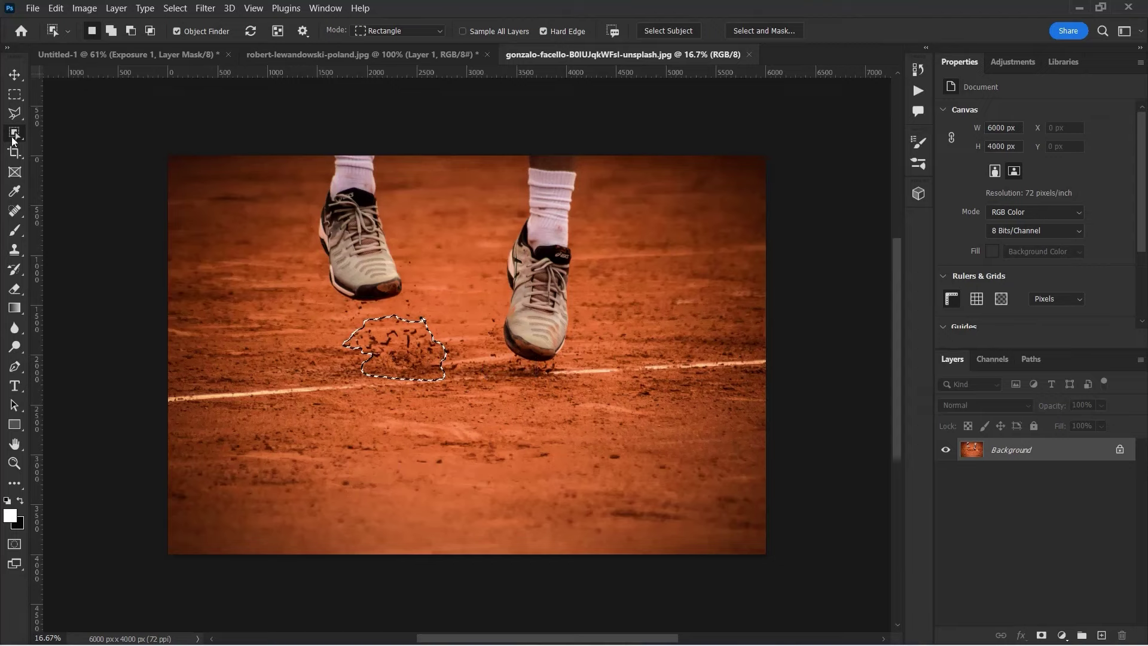
{"action": "key", "text": "shift+w"}
{"action": "left_click_drag", "start_coordinate": [353, 335], "coordinate": [420, 200]}
{"action": "key", "text": "ctrl+z"}
{"action": "key", "text": "ctrl+j"}
{"action": "left_click_drag", "start_coordinate": [1005, 441], "coordinate": [481, 484]}
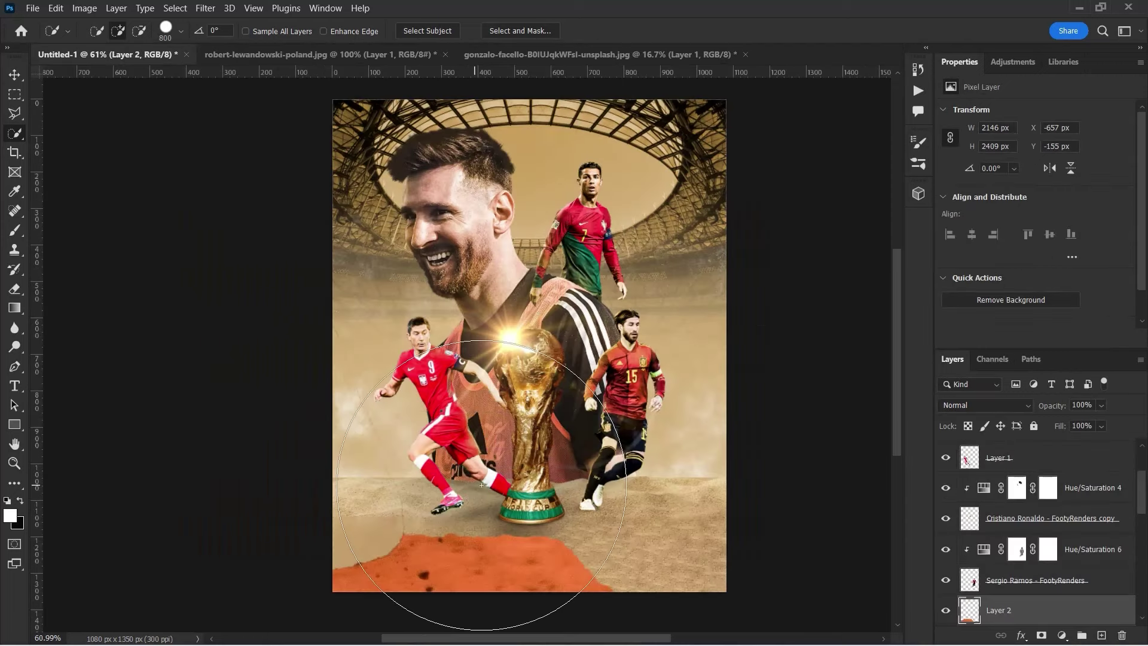
Shrink the dirt patch with Free Transform and position it under the number 9 player
{"action": "key", "text": "ctrl+t"}
{"action": "scroll", "coordinate": [481, 485], "scroll_direction": "down", "scroll_amount": 3}
{"action": "scroll", "coordinate": [482, 485], "scroll_direction": "down", "scroll_amount": 2}
{"action": "left_click_drag", "start_coordinate": [321, 297], "coordinate": [413, 397]}
{"action": "left_click_drag", "start_coordinate": [473, 472], "coordinate": [474, 451]}
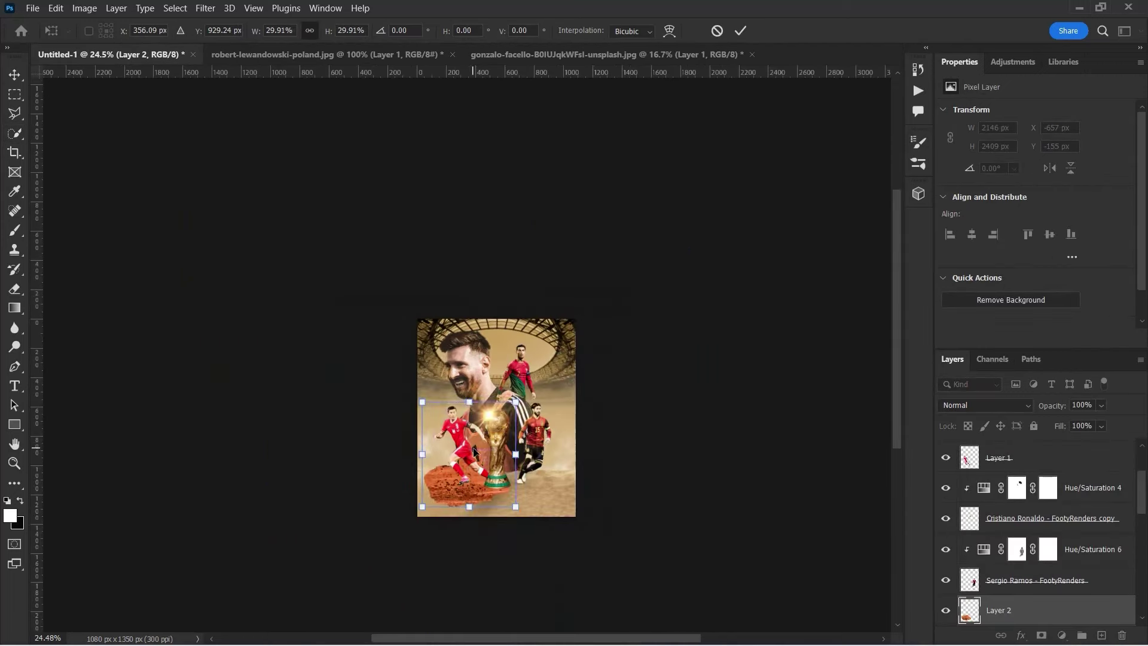
{"action": "scroll", "coordinate": [473, 451], "scroll_direction": "up", "scroll_amount": 5}
{"action": "left_click_drag", "start_coordinate": [465, 502], "coordinate": [462, 367]}
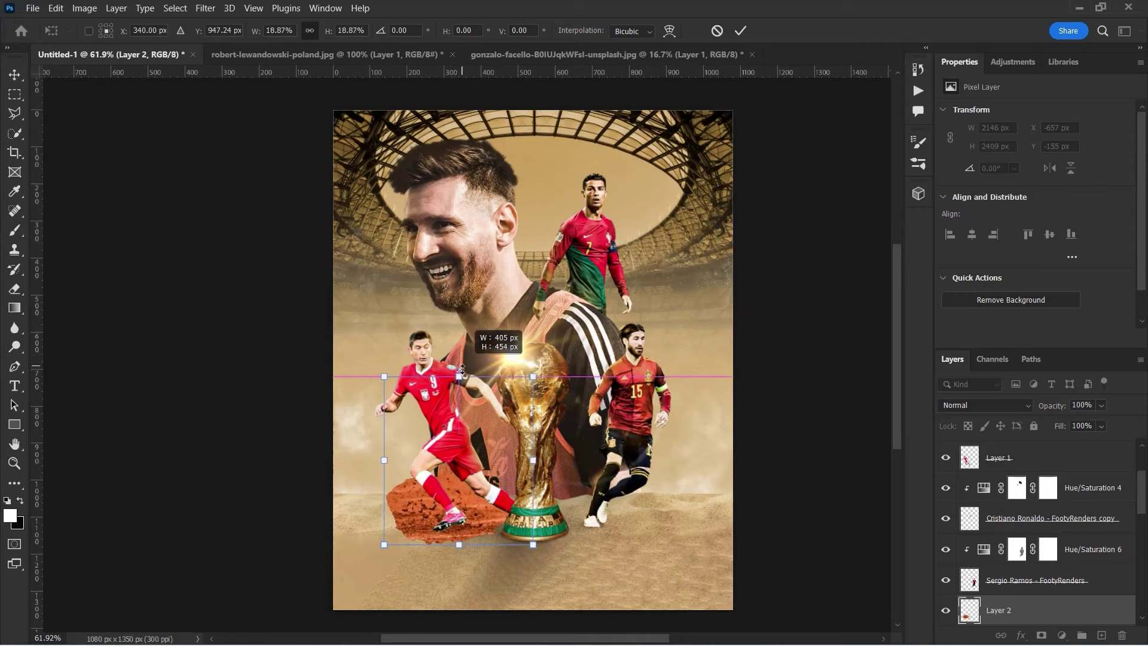
{"action": "key", "text": "Return"}
Set the dirt layer's blend mode to Luminosity
{"action": "key", "text": "w"}
{"action": "left_click", "coordinate": [984, 406]}
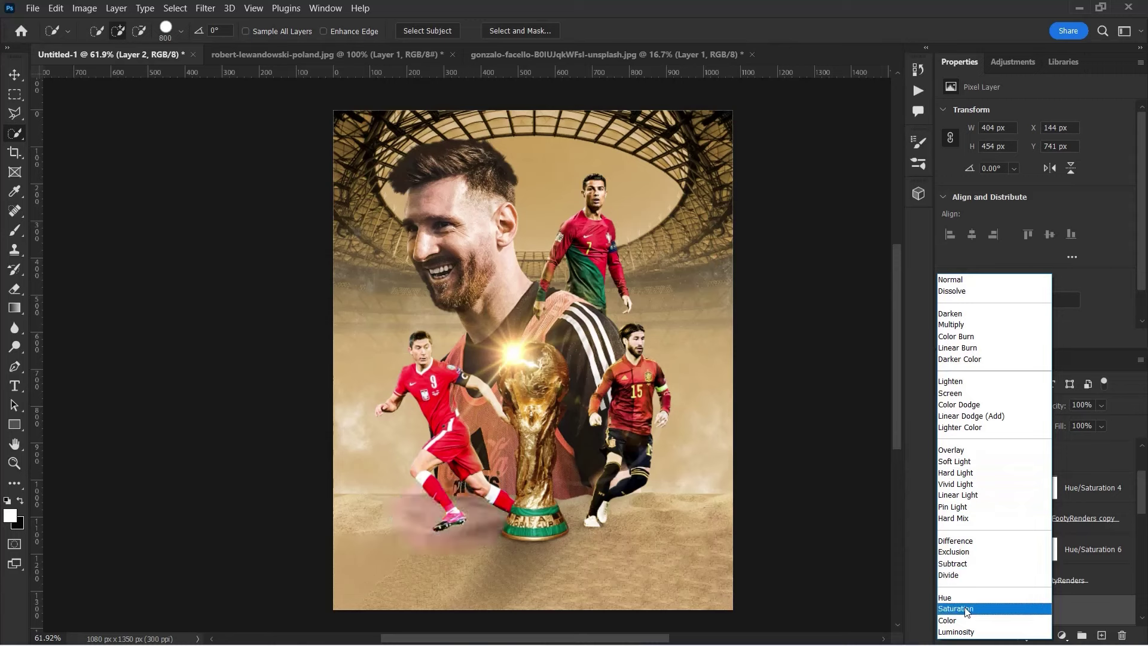
{"action": "left_click", "coordinate": [967, 631]}
{"action": "left_click", "coordinate": [1043, 635]}
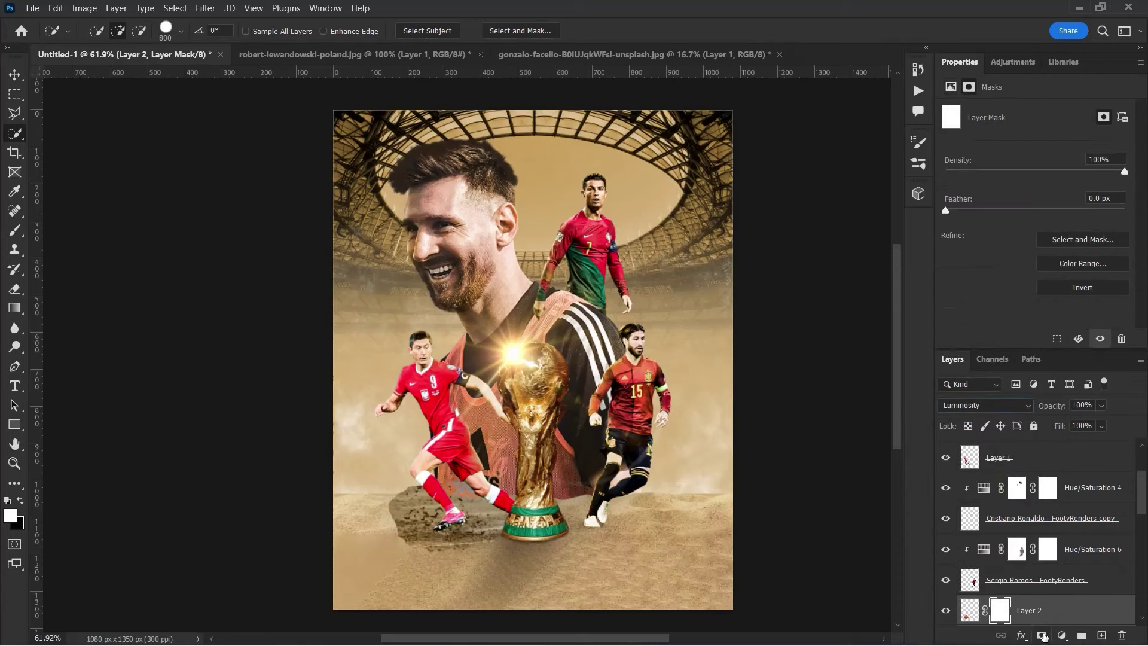
{"action": "key", "text": "b"}
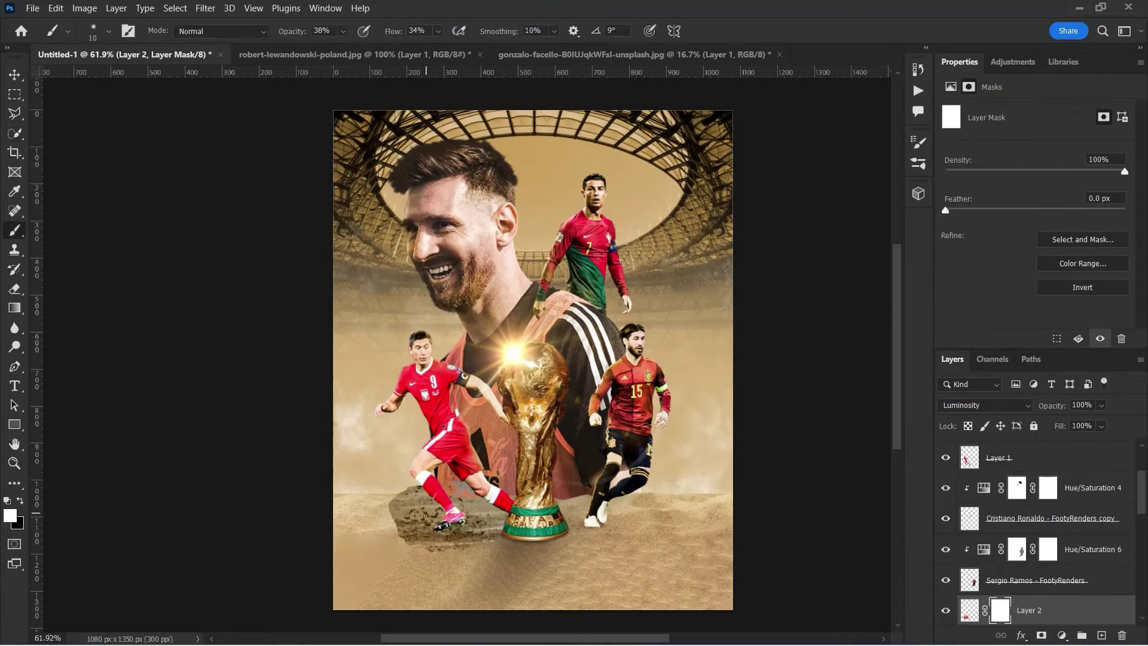
{"action": "key", "text": "ctrl+z"}
Soften the dirt patch's hard edges with a soft round Eraser at 35% opacity and flow
{"action": "key", "text": "e"}
{"action": "scroll", "coordinate": [414, 457], "scroll_direction": "up", "scroll_amount": 4}
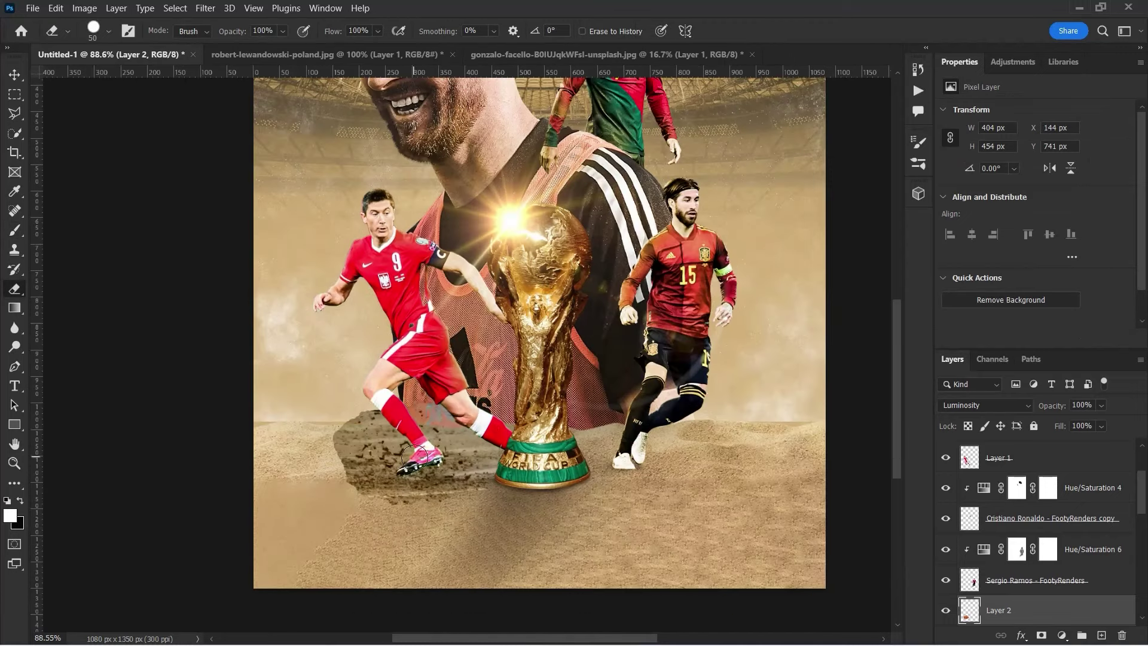
{"action": "left_click", "coordinate": [263, 31]}
{"action": "type", "text": "35"}
{"action": "left_click", "coordinate": [359, 31]}
{"action": "type", "text": "35"}
{"action": "left_click", "coordinate": [108, 31]}
{"action": "double_click", "coordinate": [105, 216]}
{"action": "left_click_drag", "start_coordinate": [359, 436], "coordinate": [432, 516]}
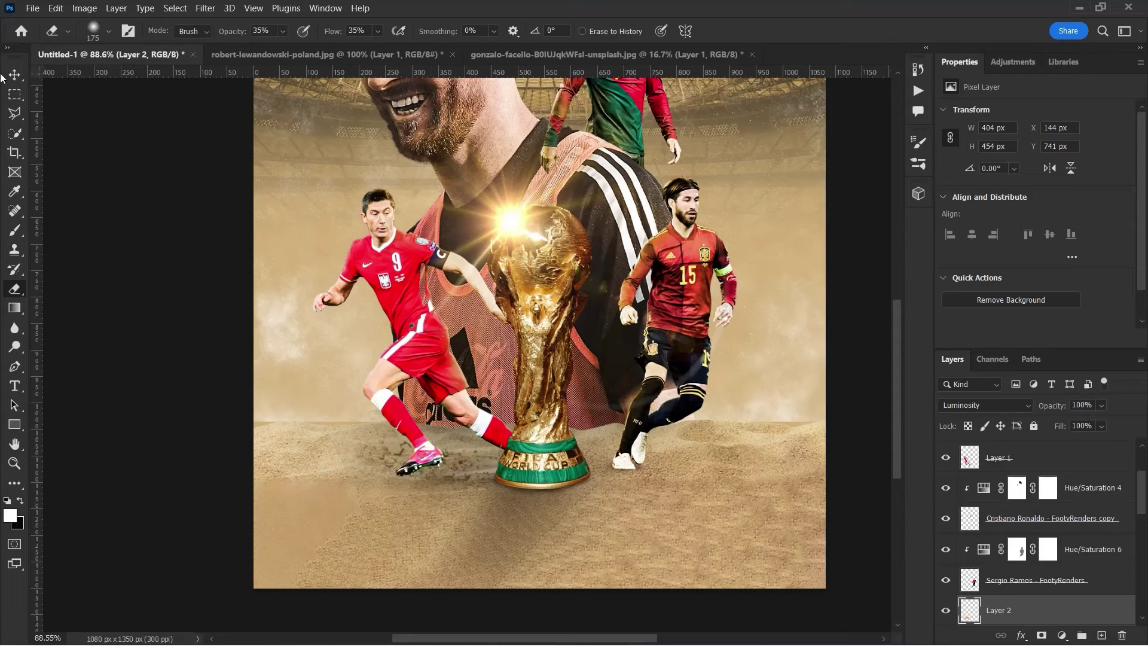
Raise the dirt layer below Lens Flare 1 and erase dirt overlapping the boot and trophy base
{"action": "key", "text": "v"}
{"action": "key", "text": "ctrl+bracketright"}
{"action": "key", "text": "ctrl+bracketright"}
{"action": "key", "text": "ctrl+bracketright"}
{"action": "key", "text": "ctrl+bracketright"}
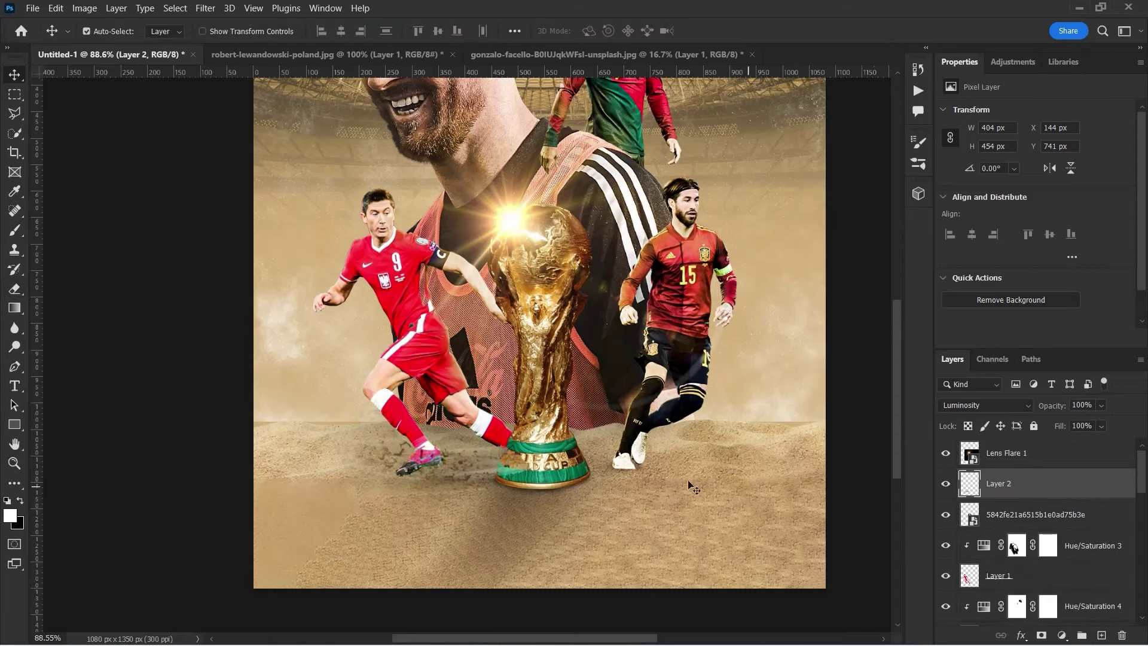
{"action": "scroll", "coordinate": [440, 461], "scroll_direction": "up", "scroll_amount": 5}
{"action": "key", "text": "e"}
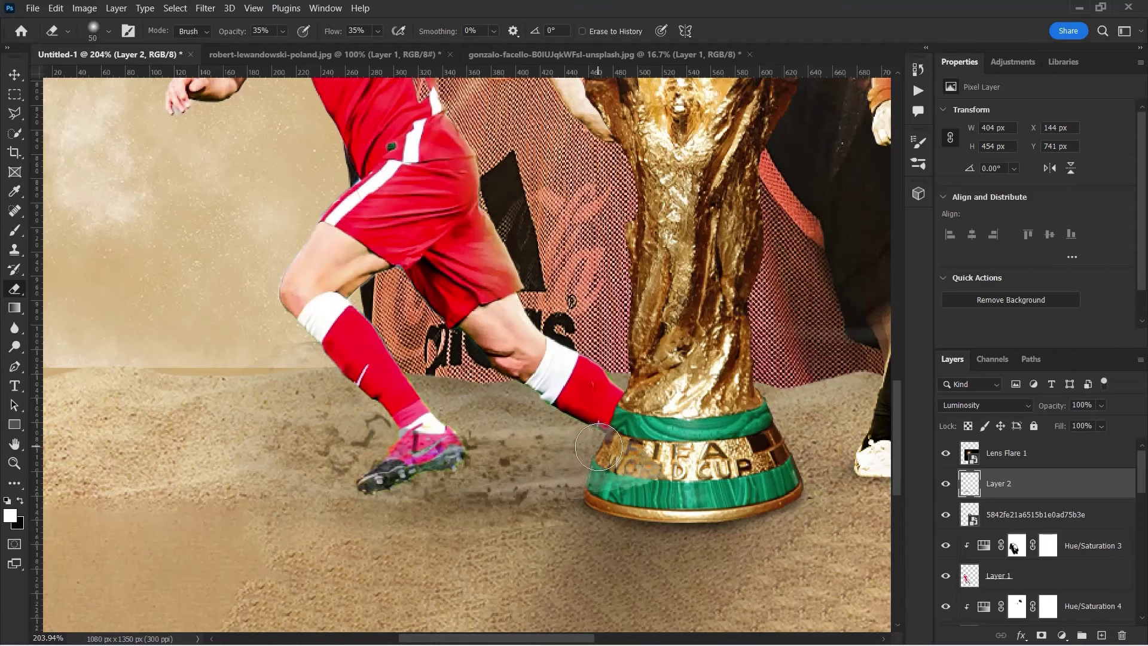
{"action": "mouse_move", "coordinate": [408, 461]}
{"action": "left_mouse_down"}
{"action": "mouse_move", "coordinate": [413, 484]}
{"action": "mouse_move", "coordinate": [826, 481]}
{"action": "left_mouse_up"}
{"action": "scroll", "coordinate": [413, 484], "scroll_direction": "down", "scroll_amount": 3}
{"action": "key", "text": "v"}
{"action": "scroll", "coordinate": [715, 437], "scroll_direction": "down", "scroll_amount": 2}
{"action": "key", "text": "e"}
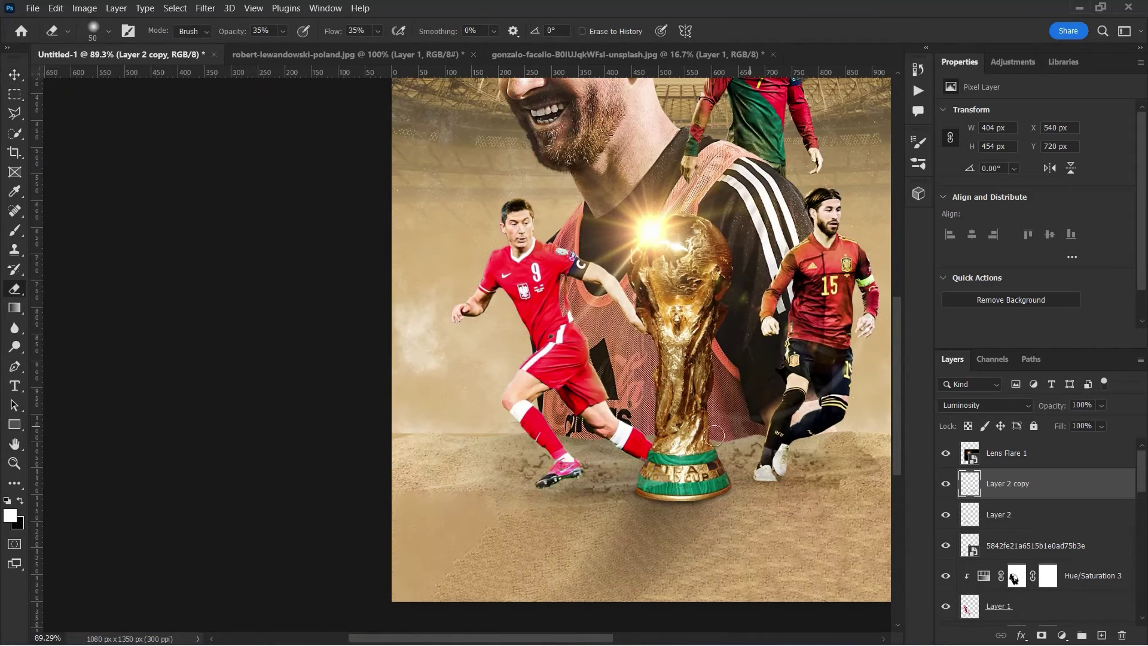
{"action": "scroll", "coordinate": [779, 500], "scroll_direction": "down", "scroll_amount": 2}
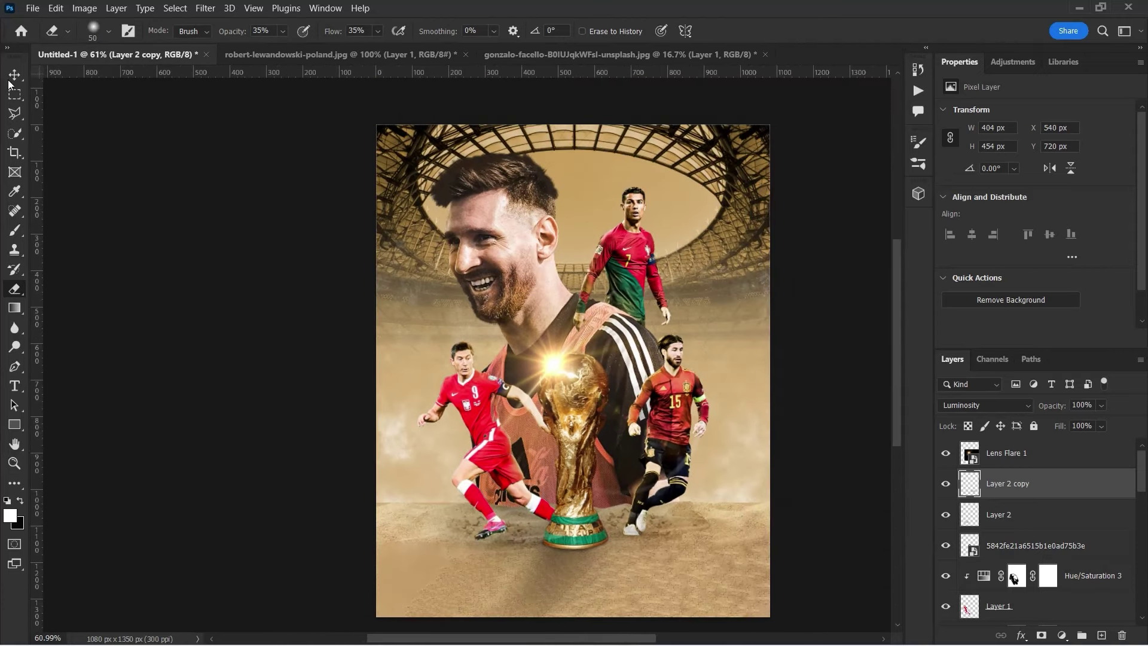
{"action": "left_click", "coordinate": [9, 81]}
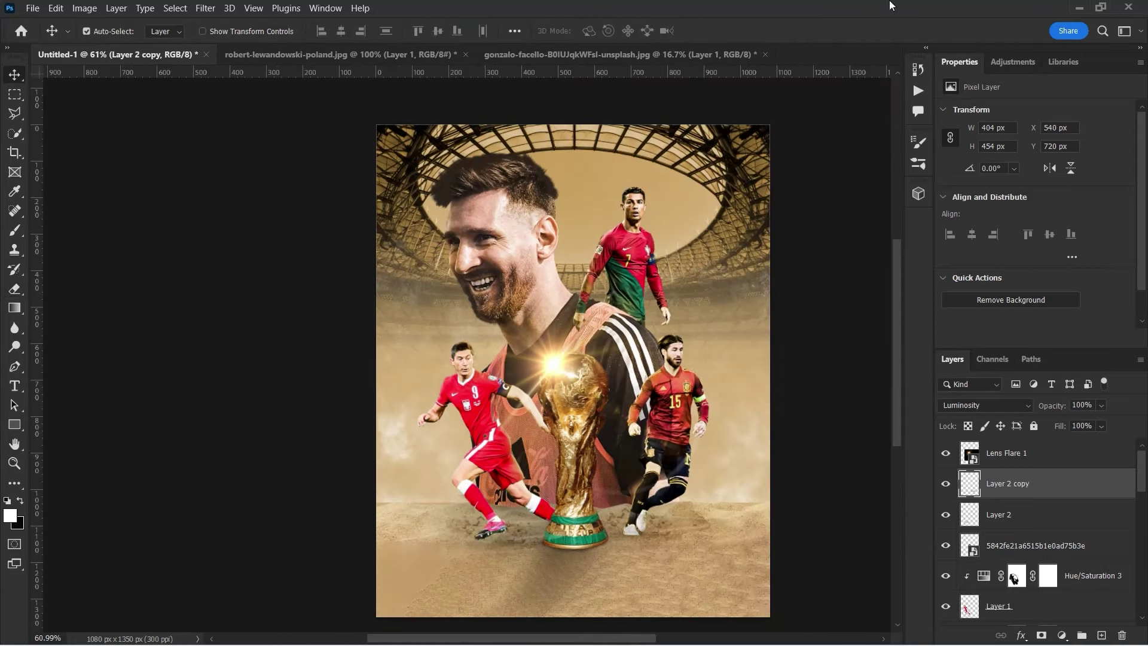
Add a colorized Hue/Saturation layer with raised saturation and a warm gold hue
{"action": "scroll", "coordinate": [984, 540], "scroll_direction": "down", "scroll_amount": 5}
{"action": "left_click", "coordinate": [1062, 635]}
{"action": "left_click", "coordinate": [1053, 486]}
{"action": "left_click", "coordinate": [1021, 247]}
{"action": "left_click_drag", "start_coordinate": [991, 199], "coordinate": [1043, 198]}
{"action": "left_click_drag", "start_coordinate": [946, 170], "coordinate": [964, 171]}
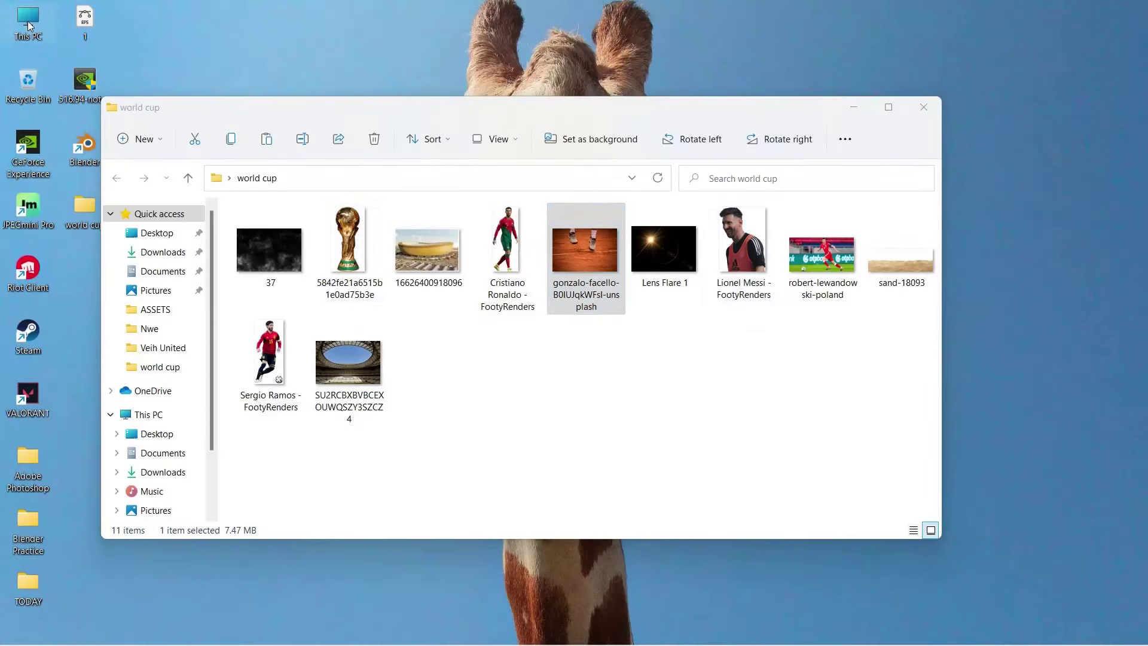
{"action": "double_click", "coordinate": [29, 25]}
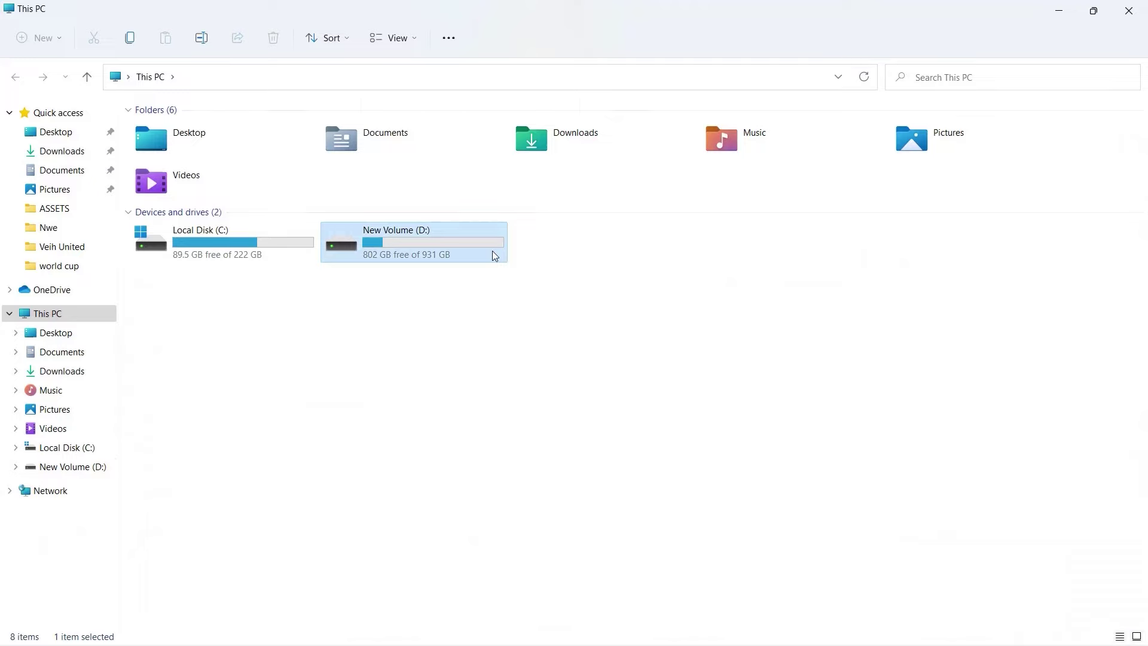
From D: > ASSETS > Overlay - Textures > Particles Overlay, place Particles_Overlay (20) over the poster's lower half
{"action": "double_click", "coordinate": [492, 250]}
{"action": "double_click", "coordinate": [205, 169]}
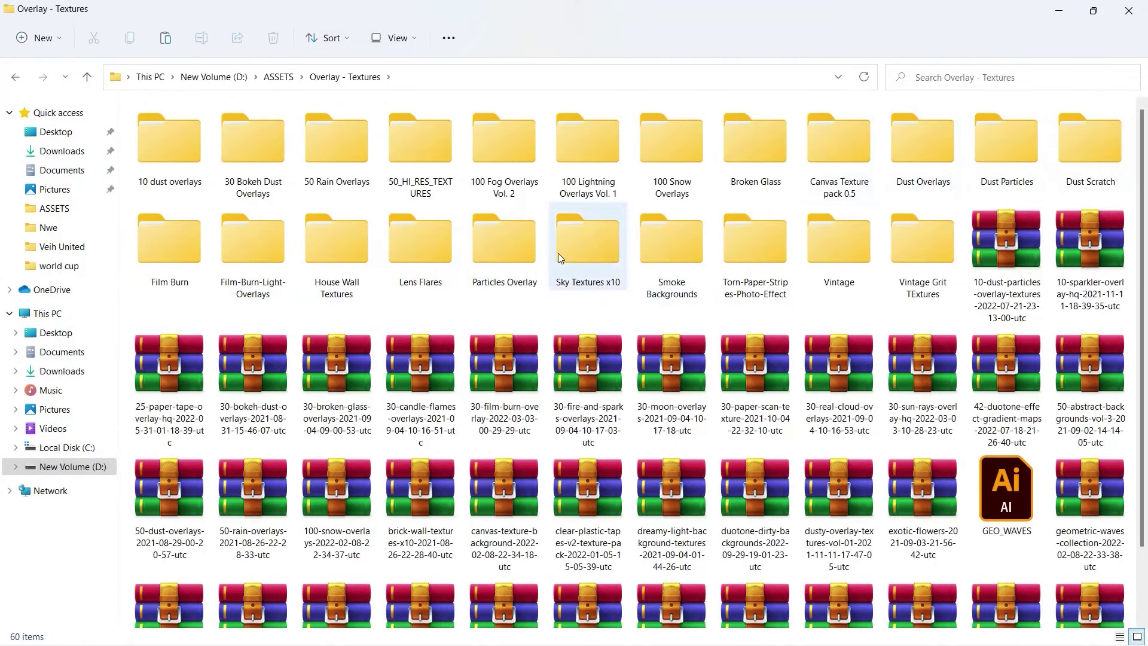
{"action": "double_click", "coordinate": [505, 251]}
{"action": "mouse_move", "coordinate": [758, 251]}
{"action": "left_mouse_down"}
{"action": "mouse_move", "coordinate": [555, 432]}
{"action": "mouse_move", "coordinate": [555, 352]}
{"action": "left_mouse_up"}
{"action": "key", "text": "Return"}
{"action": "left_click", "coordinate": [985, 405]}
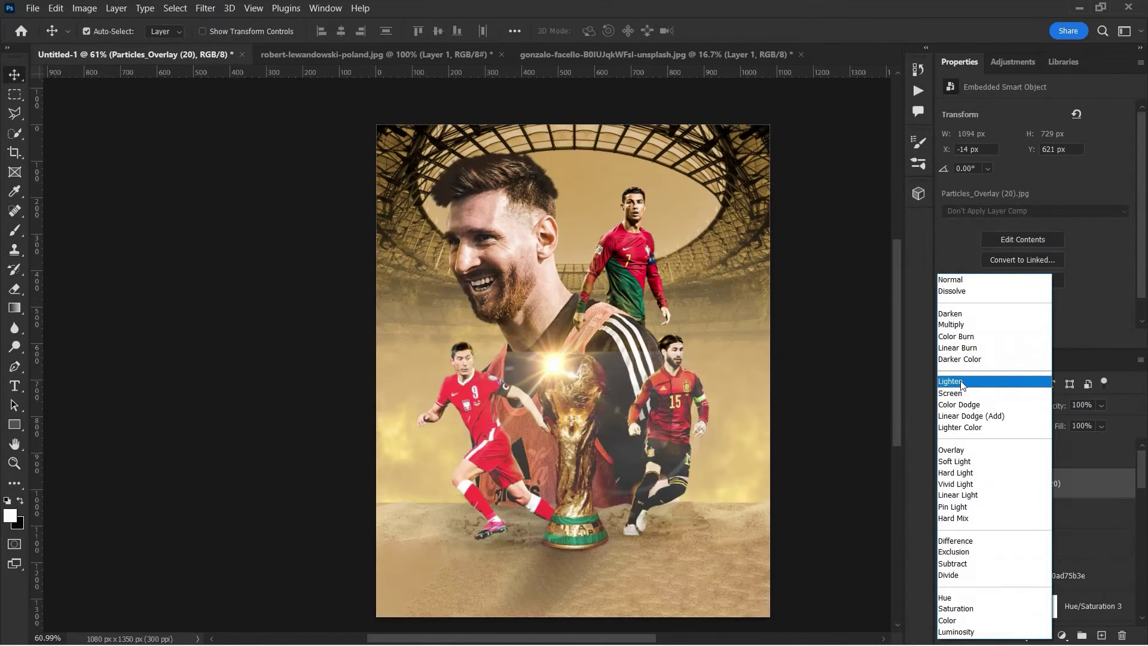
Set the particles to Overlay mode and add a shortened copy at the poster top
{"action": "left_click", "coordinate": [960, 450]}
{"action": "key", "text": "ctrl+j"}
{"action": "key", "text": "ctrl+t"}
{"action": "left_click_drag", "start_coordinate": [663, 533], "coordinate": [663, 267]}
{"action": "left_click_drag", "start_coordinate": [571, 367], "coordinate": [572, 349]}
{"action": "left_click", "coordinate": [741, 30]}
Softly erase the particles overlay copy, adjusting the Eraser size as needed
{"action": "left_click", "coordinate": [1023, 514], "text": "shift"}
{"action": "right_click", "coordinate": [1023, 514]}
{"action": "key", "text": "Escape"}
{"action": "left_click", "coordinate": [1028, 483]}
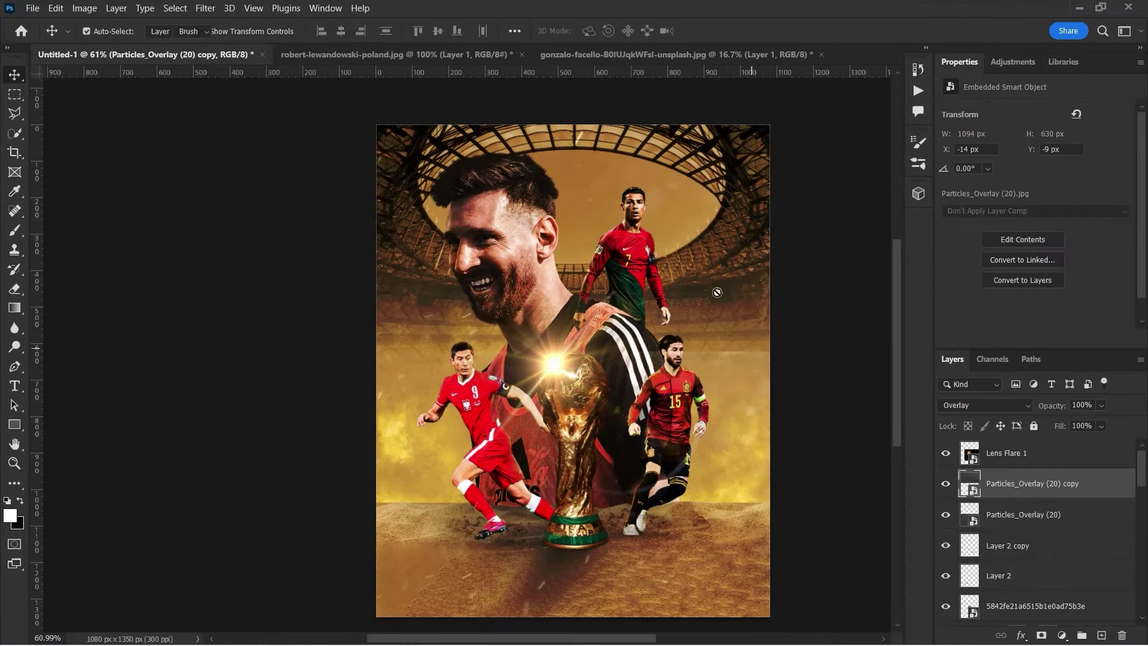
{"action": "scroll", "coordinate": [696, 272], "scroll_direction": "down", "scroll_amount": 2}
{"action": "key", "text": "e"}
{"action": "key", "text": "bracketleft"}
{"action": "key", "text": "bracketleft"}
{"action": "key", "text": "bracketleft"}
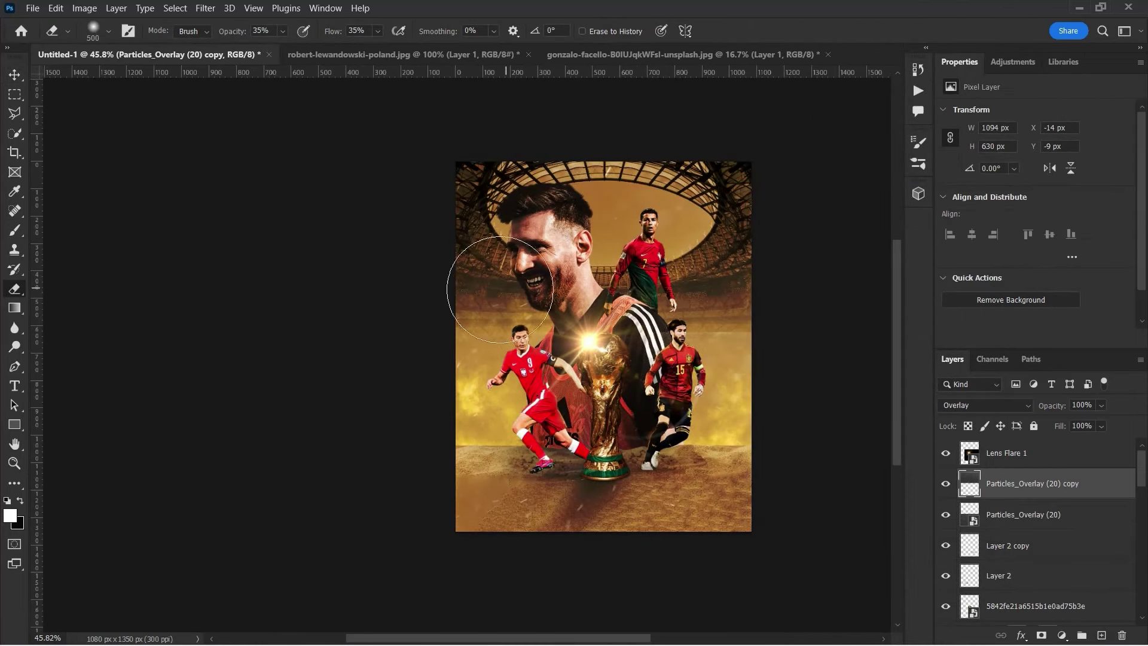
{"action": "key", "text": "alt+bracketleft"}
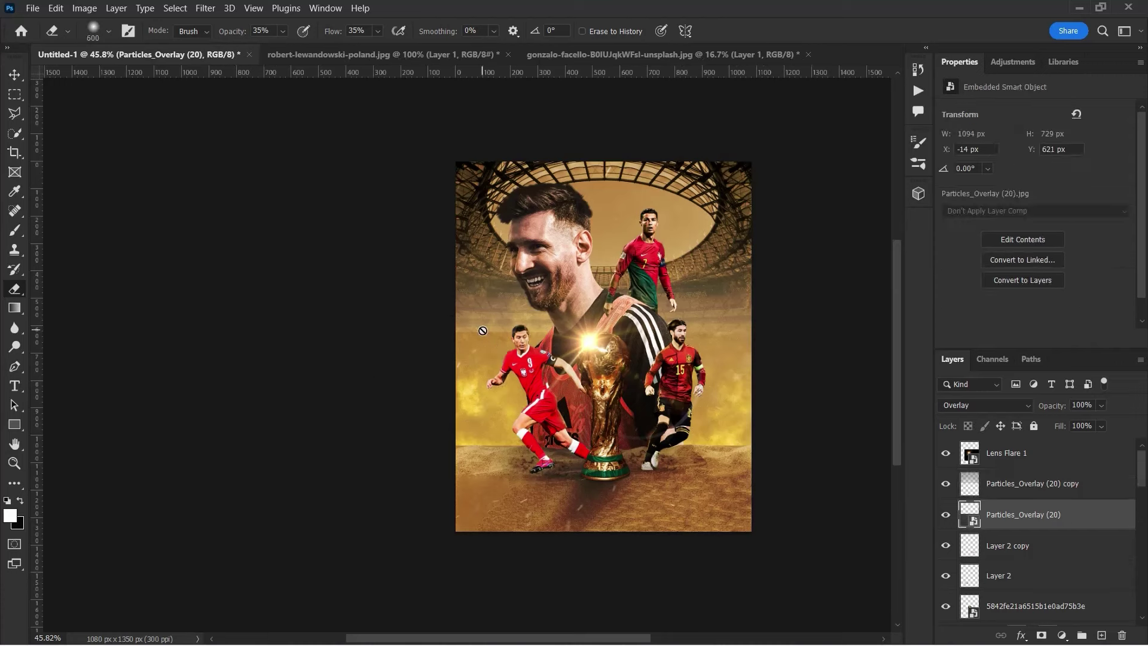
{"action": "key", "text": "bracketright"}
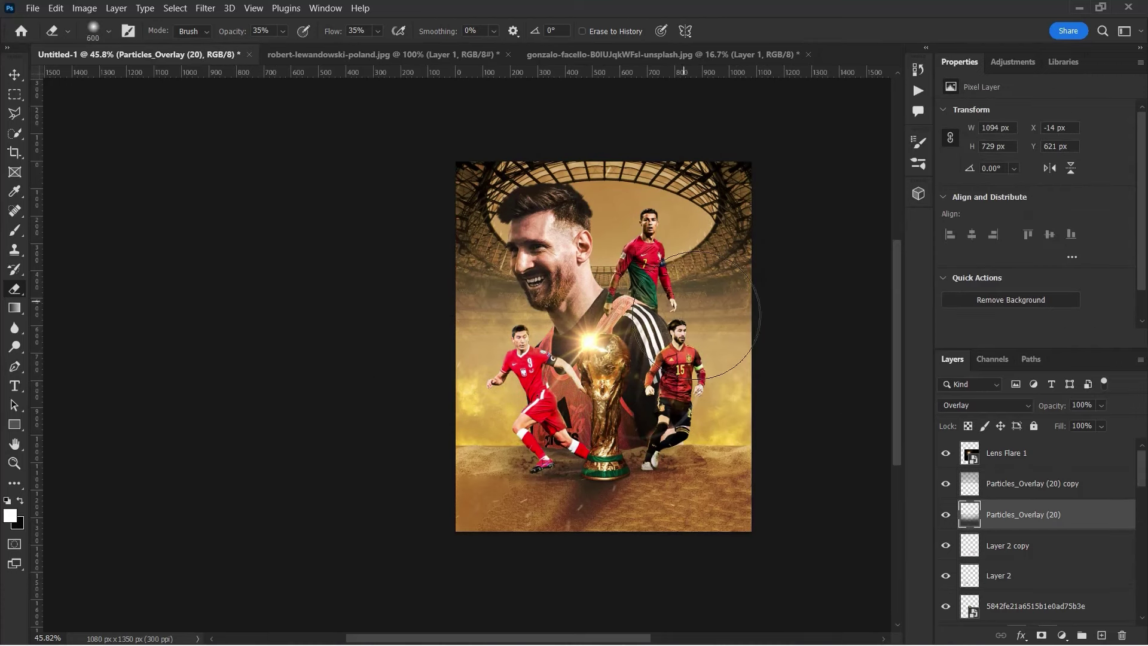
{"action": "scroll", "coordinate": [696, 315], "scroll_direction": "up", "scroll_amount": 3}
{"action": "scroll", "coordinate": [796, 328], "scroll_direction": "down", "scroll_amount": 1}
Select the number 7 player's layer in the Layers panel
{"action": "key", "text": "v"}
{"action": "key", "text": "alt+bracketright"}
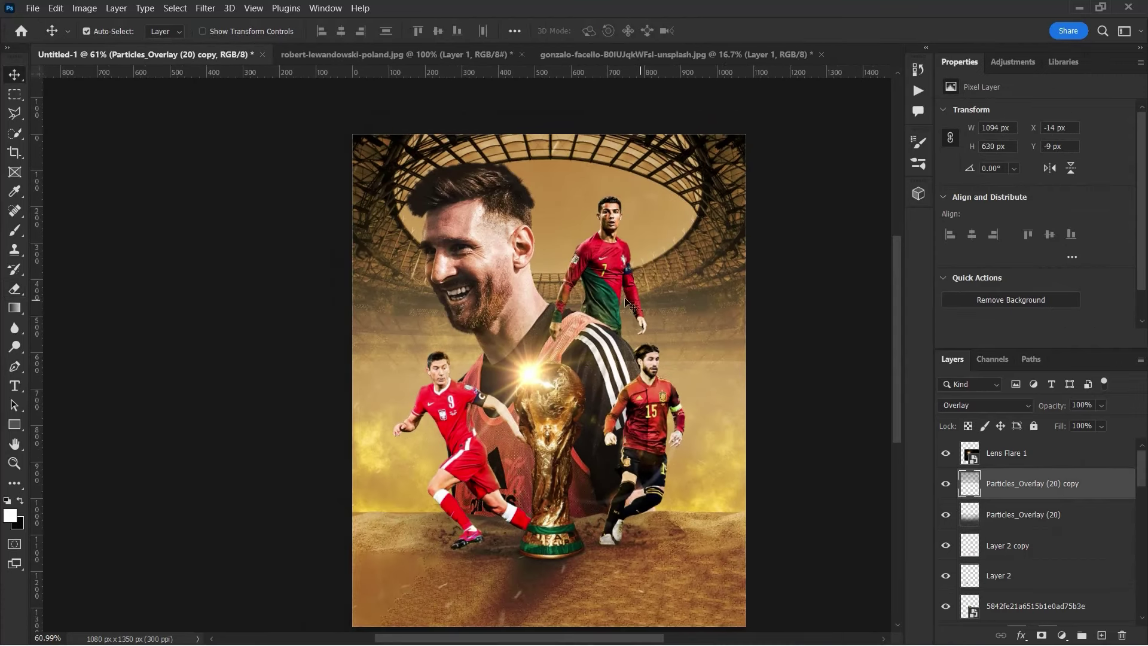
{"action": "scroll", "coordinate": [1041, 538], "scroll_direction": "down", "scroll_amount": 5}
{"action": "left_click", "coordinate": [1052, 497]}
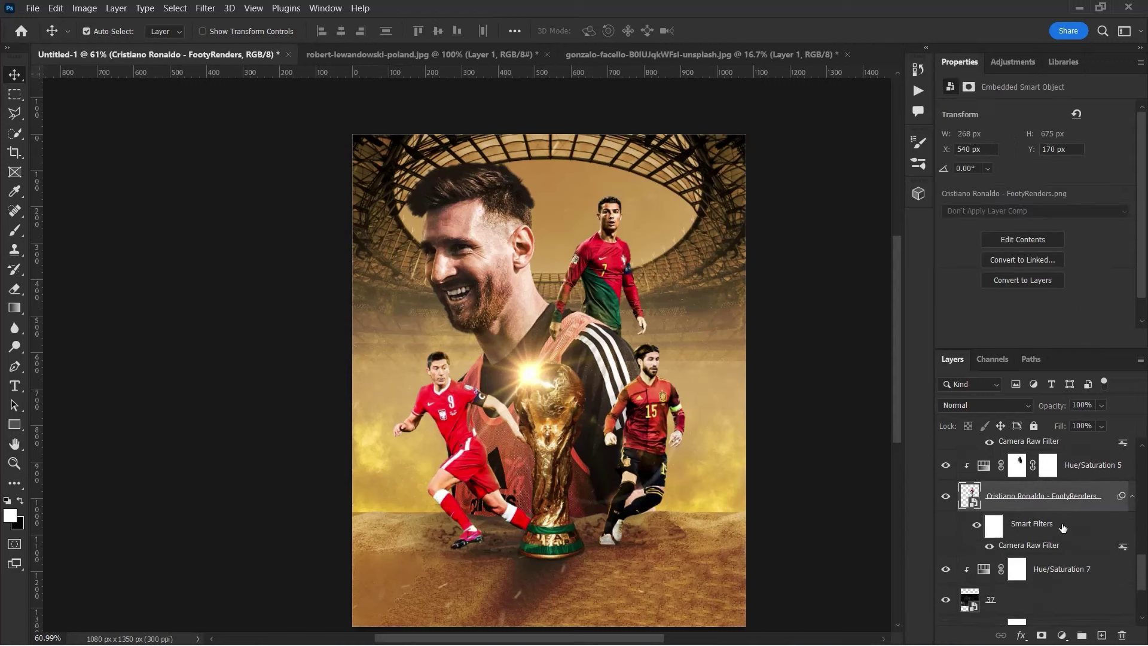
Brighten the number 7 player's exposure in his Camera Raw filter
{"action": "double_click", "coordinate": [1048, 547]}
{"action": "mouse_move", "coordinate": [885, 281]}
{"action": "left_mouse_down"}
{"action": "mouse_move", "coordinate": [894, 281]}
{"action": "mouse_move", "coordinate": [868, 301]}
{"action": "left_mouse_up"}
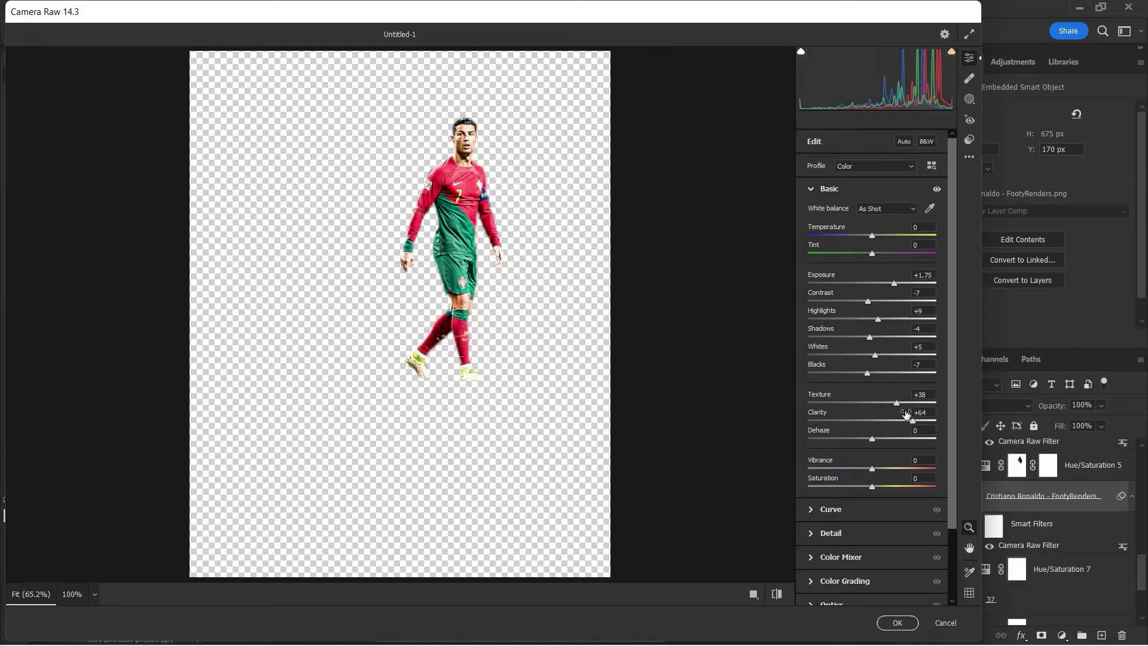
{"action": "key", "text": "Return"}
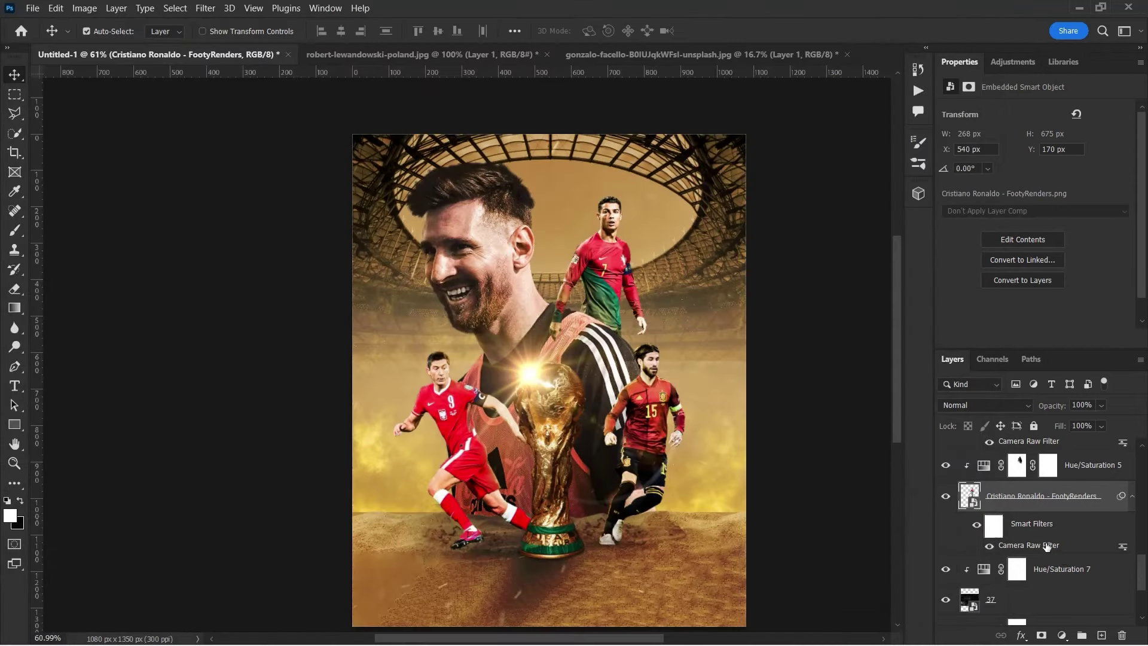
{"action": "scroll", "coordinate": [1047, 547], "scroll_direction": "up", "scroll_amount": 3}
{"action": "scroll", "coordinate": [1047, 547], "scroll_direction": "up", "scroll_amount": 2}
Brush the Hue/Saturation 4 and 5 masks further around Ronaldo's arm
{"action": "left_click", "coordinate": [1017, 483]}
{"action": "key", "text": "b"}
{"action": "scroll", "coordinate": [550, 310], "scroll_direction": "up", "scroll_amount": 5}
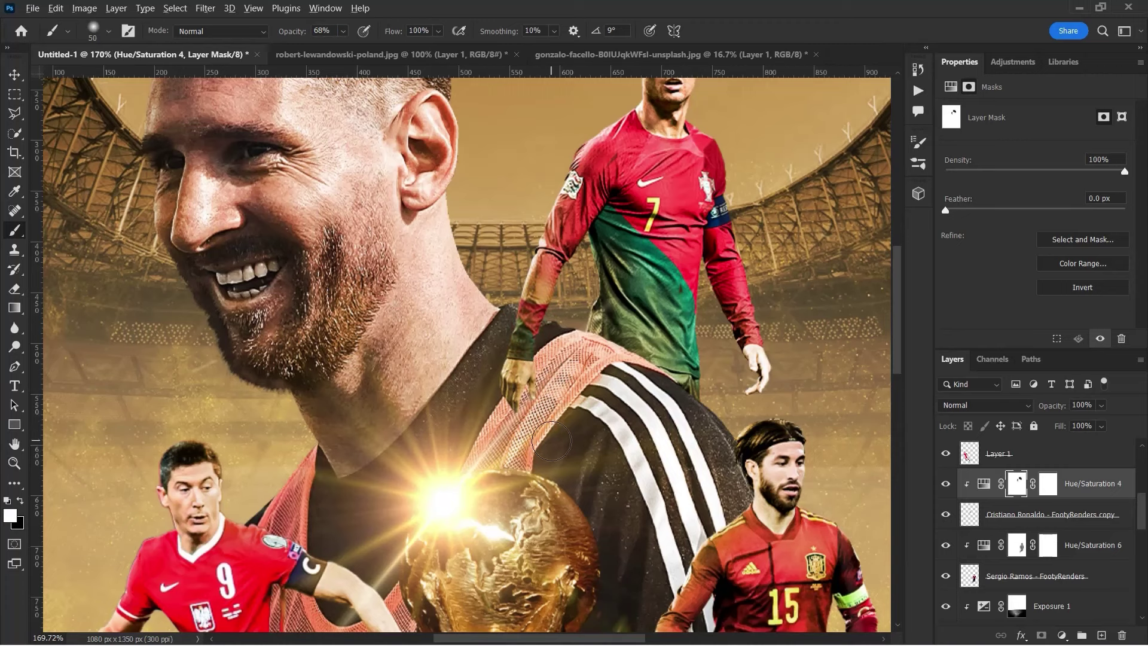
{"action": "scroll", "coordinate": [550, 440], "scroll_direction": "down", "scroll_amount": 5}
{"action": "scroll", "coordinate": [1046, 538], "scroll_direction": "down", "scroll_amount": 3}
{"action": "left_click", "coordinate": [1017, 496]}
{"action": "scroll", "coordinate": [544, 339], "scroll_direction": "up", "scroll_amount": 4}
{"action": "key", "text": "x"}
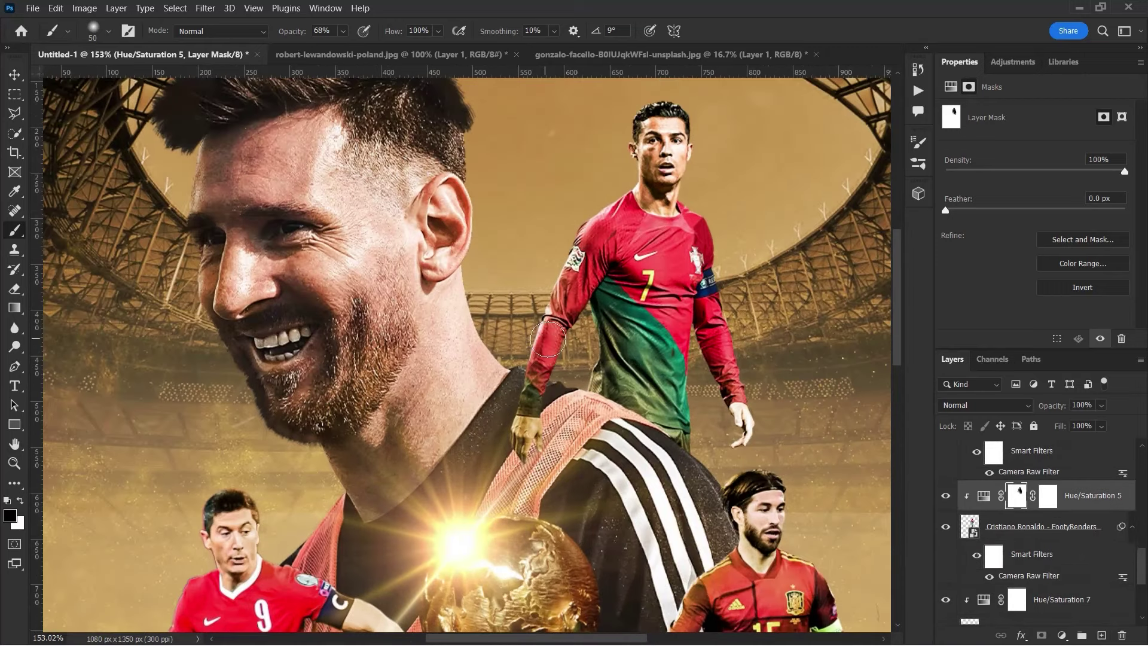
{"action": "scroll", "coordinate": [533, 359], "scroll_direction": "down", "scroll_amount": 5}
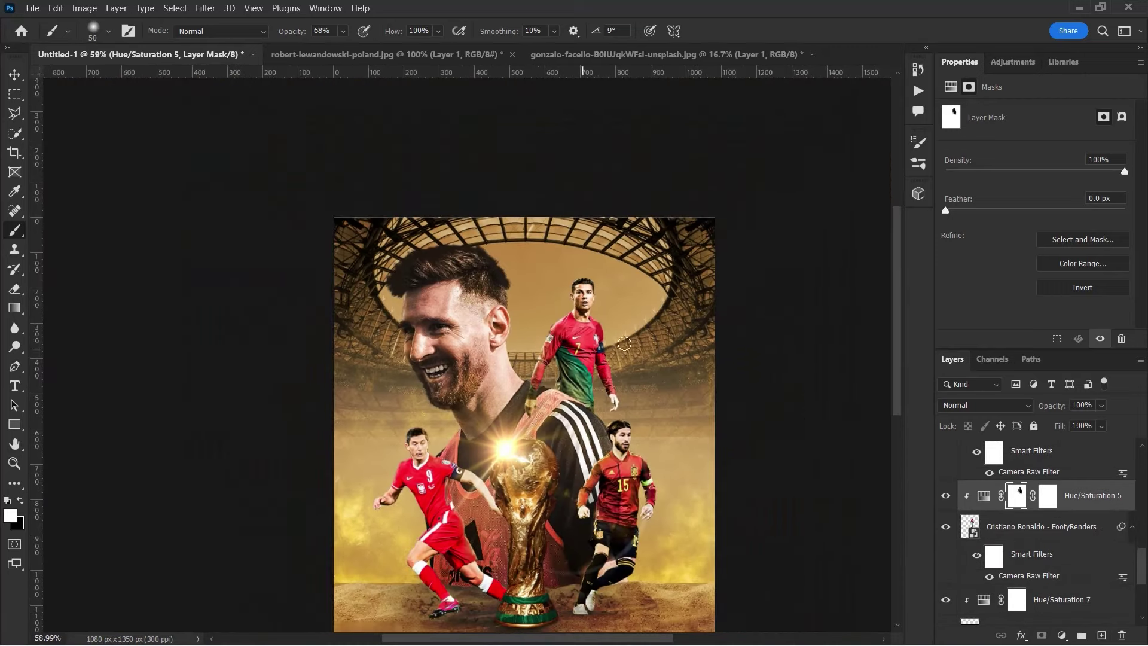
Place smoke image 17 from the Smoke Backgrounds folder onto the poster
{"action": "left_click", "coordinate": [1079, 8]}
{"action": "key", "text": "BackSpace"}
{"action": "double_click", "coordinate": [692, 282]}
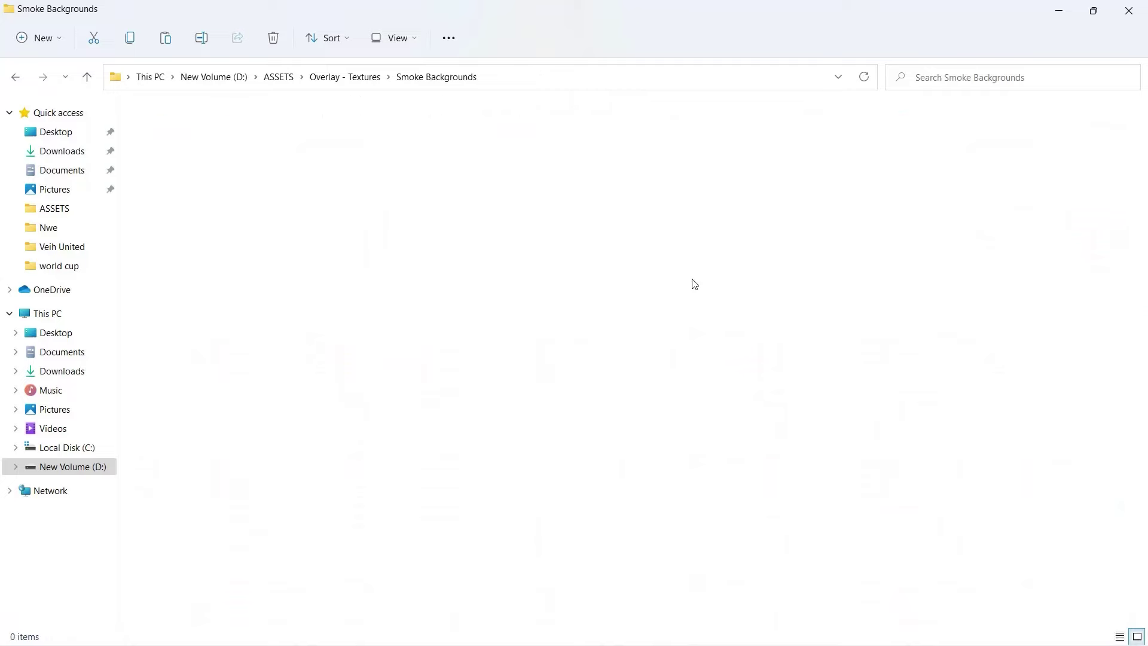
{"action": "left_click", "coordinate": [598, 246]}
{"action": "key", "text": "alt+Tab"}
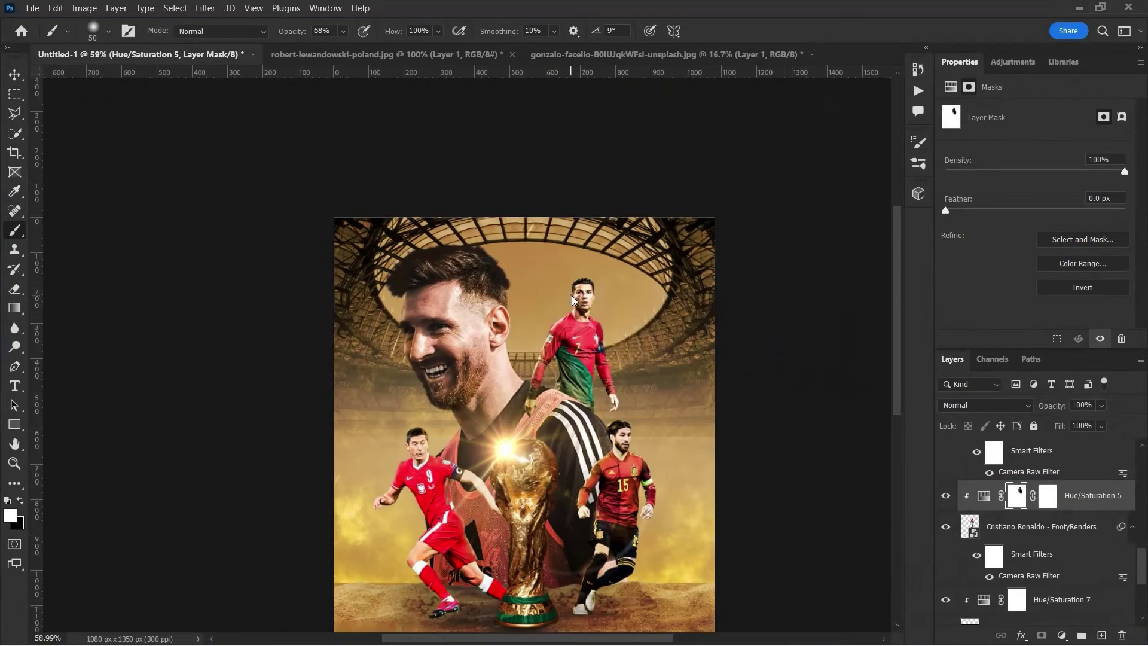
{"action": "left_click_drag", "start_coordinate": [572, 299], "coordinate": [622, 303]}
Move smoke layer 17 below Ronaldo and blend it in Overlay mode
{"action": "key", "text": "Return"}
{"action": "key", "text": "b"}
{"action": "key", "text": "ctrl+bracketleft"}
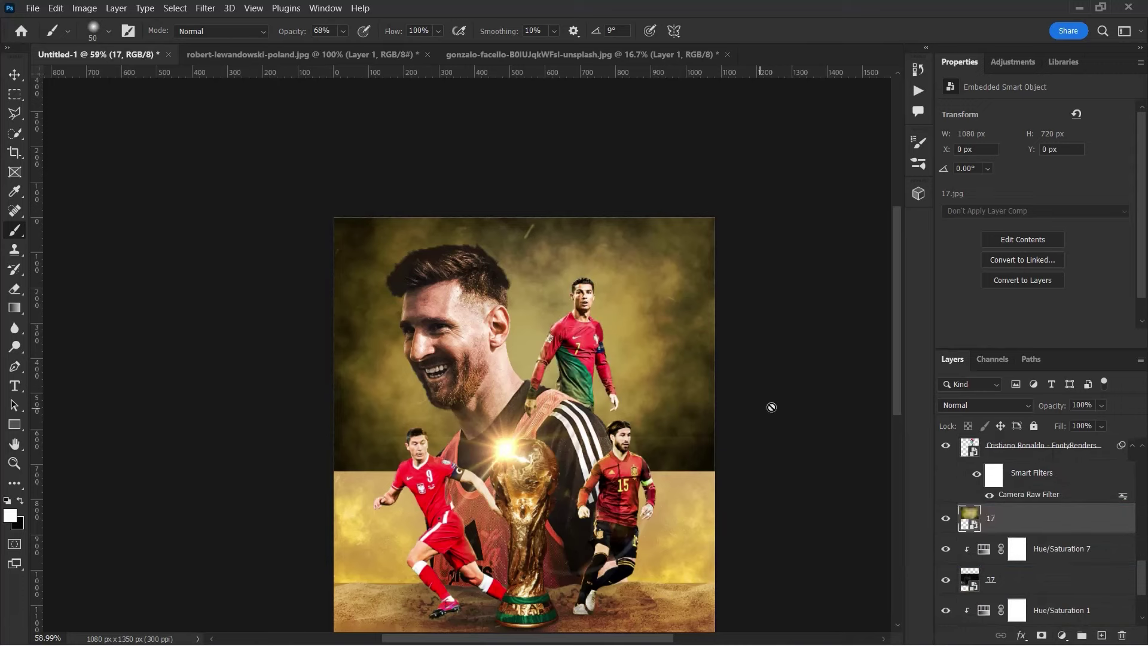
{"action": "left_click", "coordinate": [969, 406]}
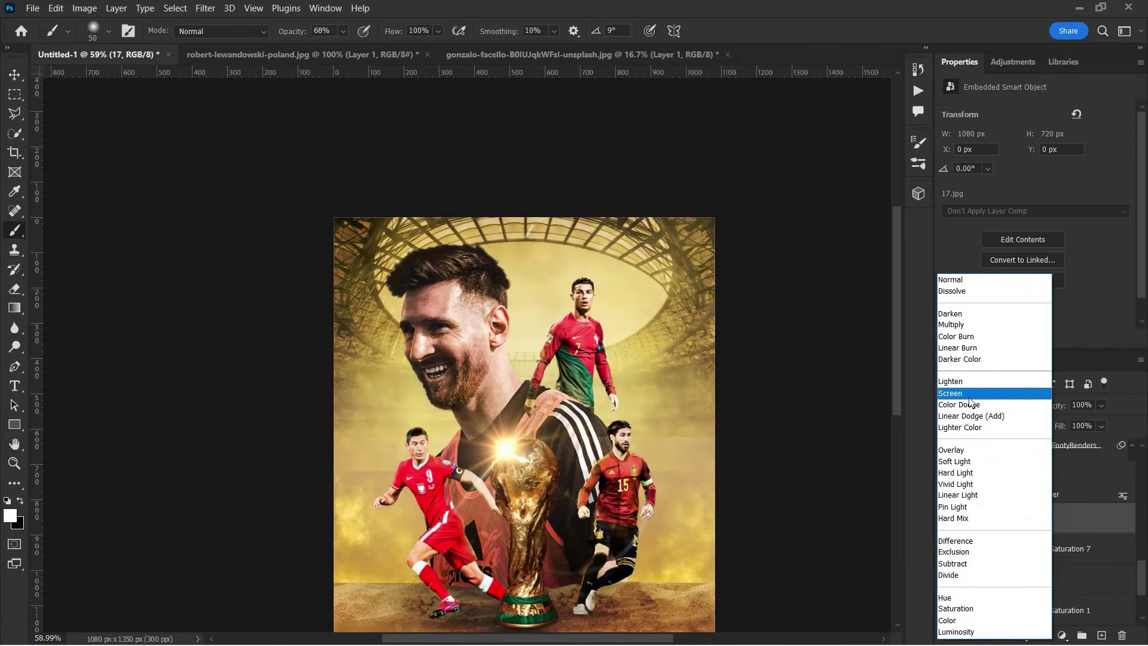
{"action": "left_click", "coordinate": [963, 454]}
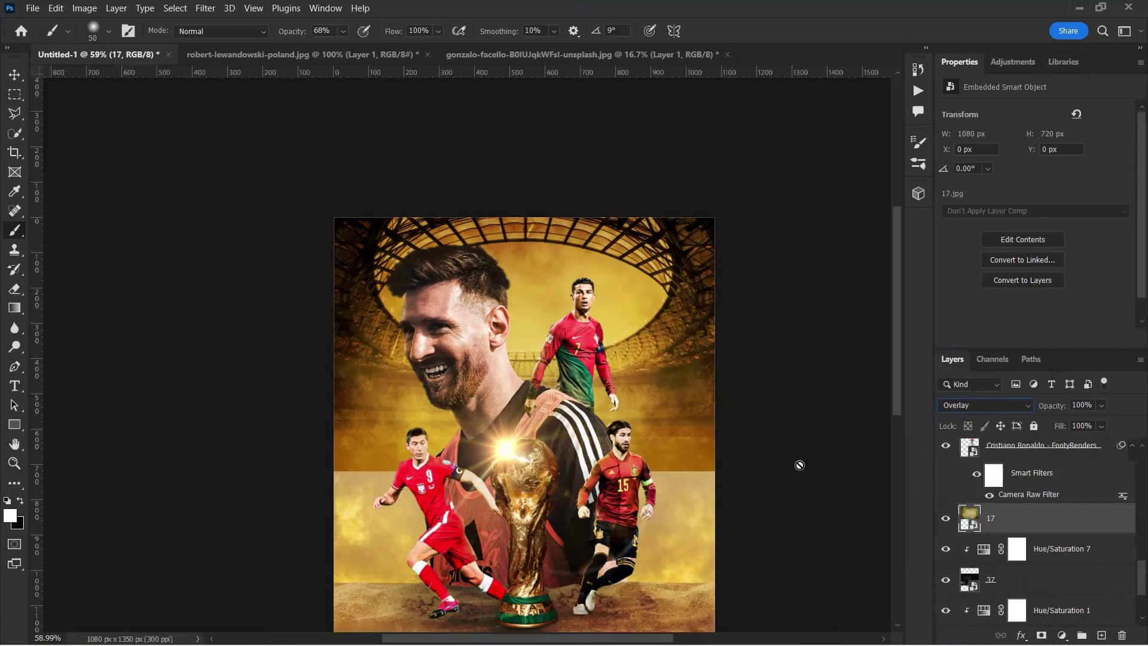
Duplicate the smoke into the lower half and softly erase the hard seam across the middle
{"action": "key", "text": "ctrl+j"}
{"action": "key", "text": "ctrl+t"}
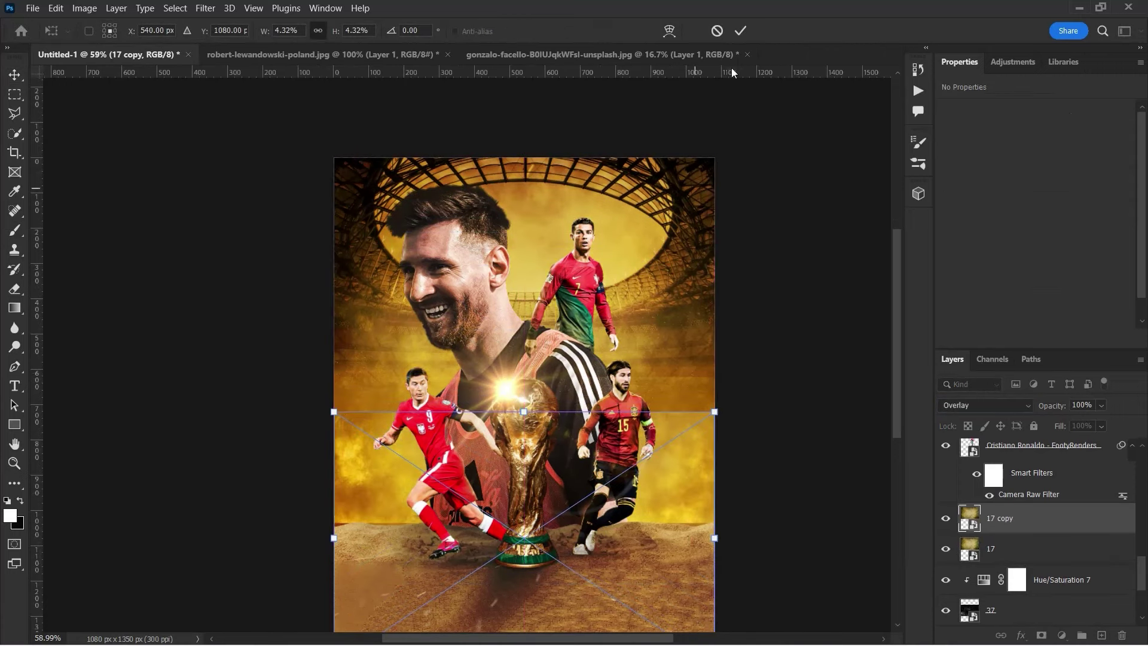
{"action": "key", "text": "Return"}
{"action": "scroll", "coordinate": [752, 431], "scroll_direction": "down", "scroll_amount": 2}
{"action": "key", "text": "e"}
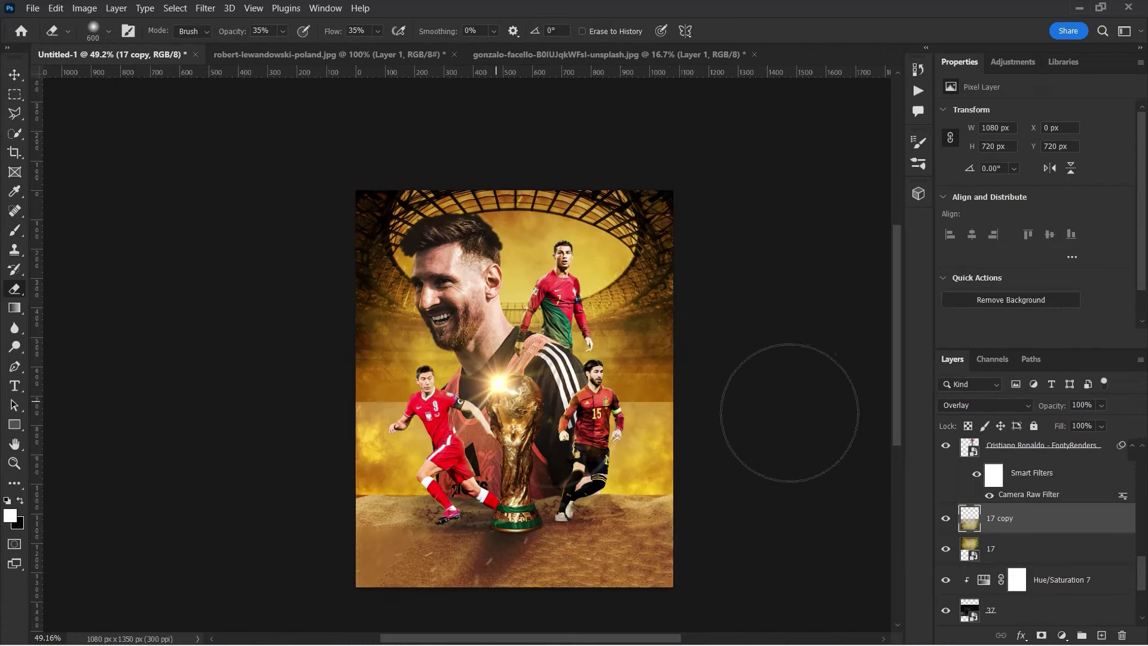
{"action": "key", "text": "alt+bracketleft"}
{"action": "mouse_move", "coordinate": [330, 426]}
{"action": "left_mouse_down"}
{"action": "mouse_move", "coordinate": [351, 397]}
{"action": "mouse_move", "coordinate": [815, 415]}
{"action": "left_mouse_up"}
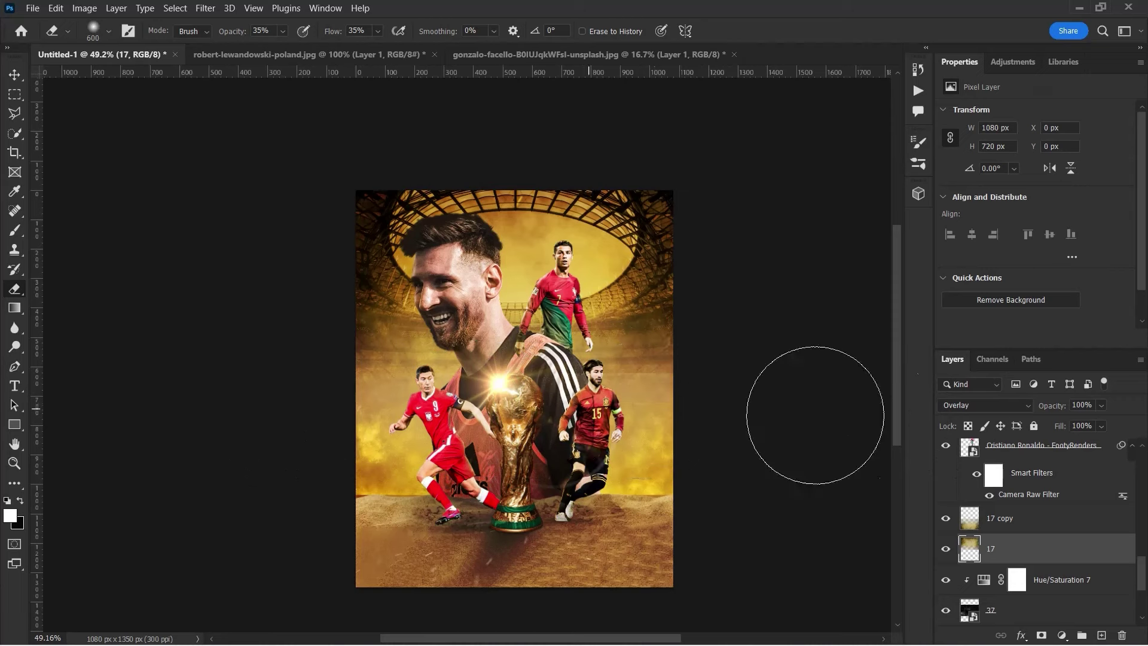
{"action": "left_click", "coordinate": [1054, 528]}
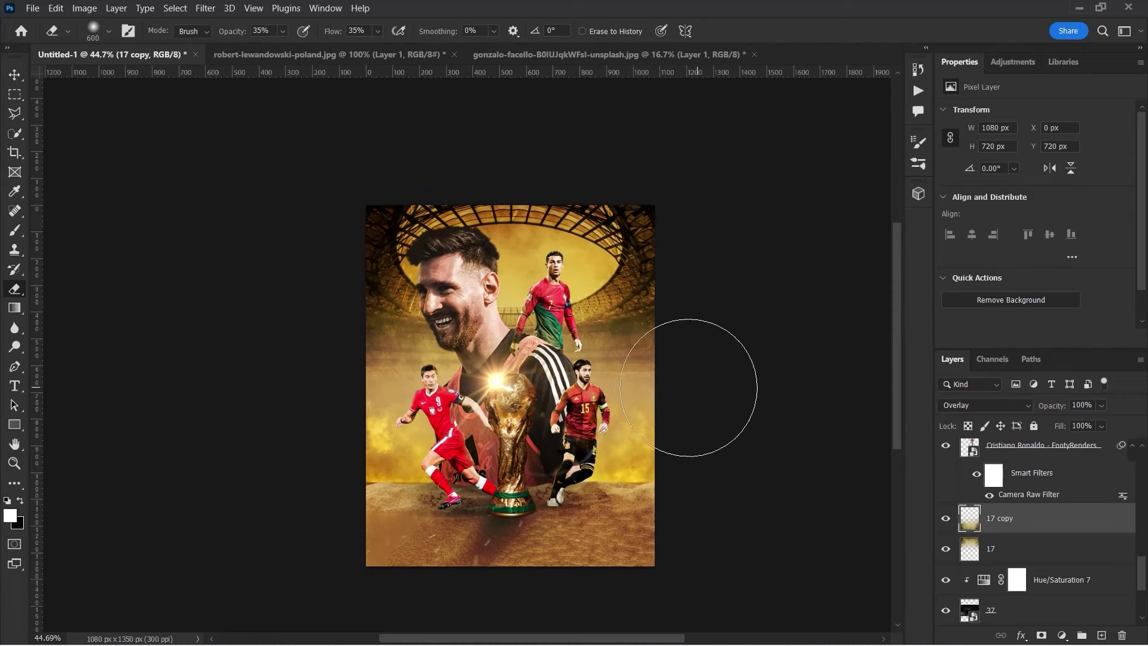
{"action": "scroll", "coordinate": [708, 389], "scroll_direction": "up", "scroll_amount": 2, "text": "alt"}
{"action": "key", "text": "v"}
{"action": "left_click", "coordinate": [490, 546]}
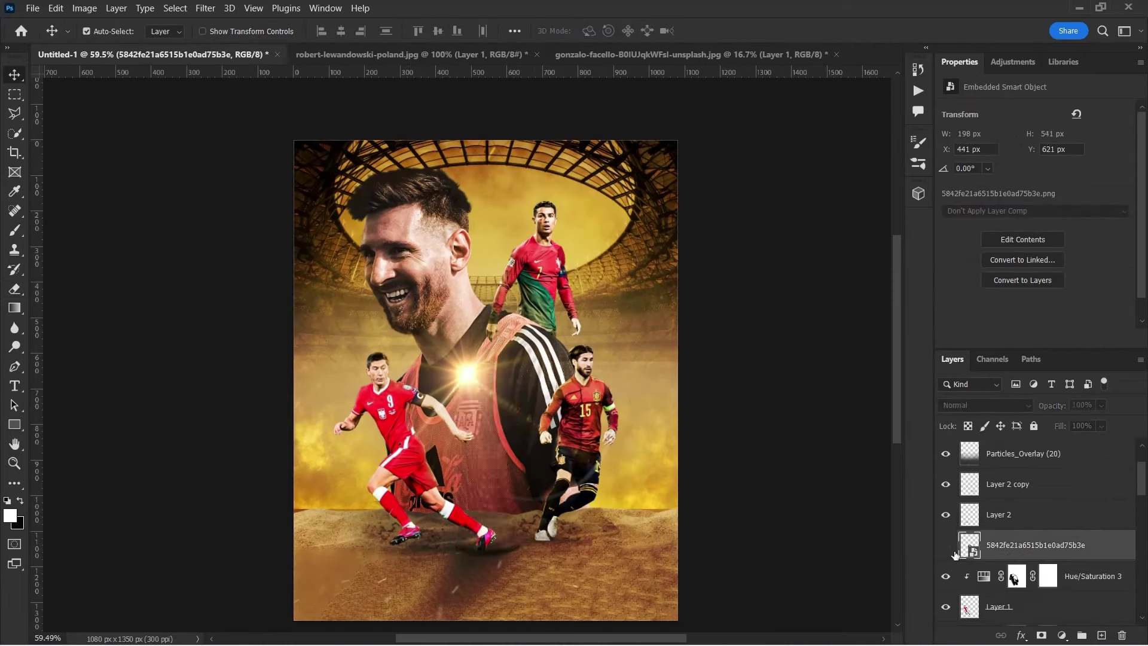
Apply a Camera Raw filter to the trophy with exposure +0.35 and clarity +71
{"action": "left_click", "coordinate": [205, 8]}
{"action": "left_click", "coordinate": [238, 109]}
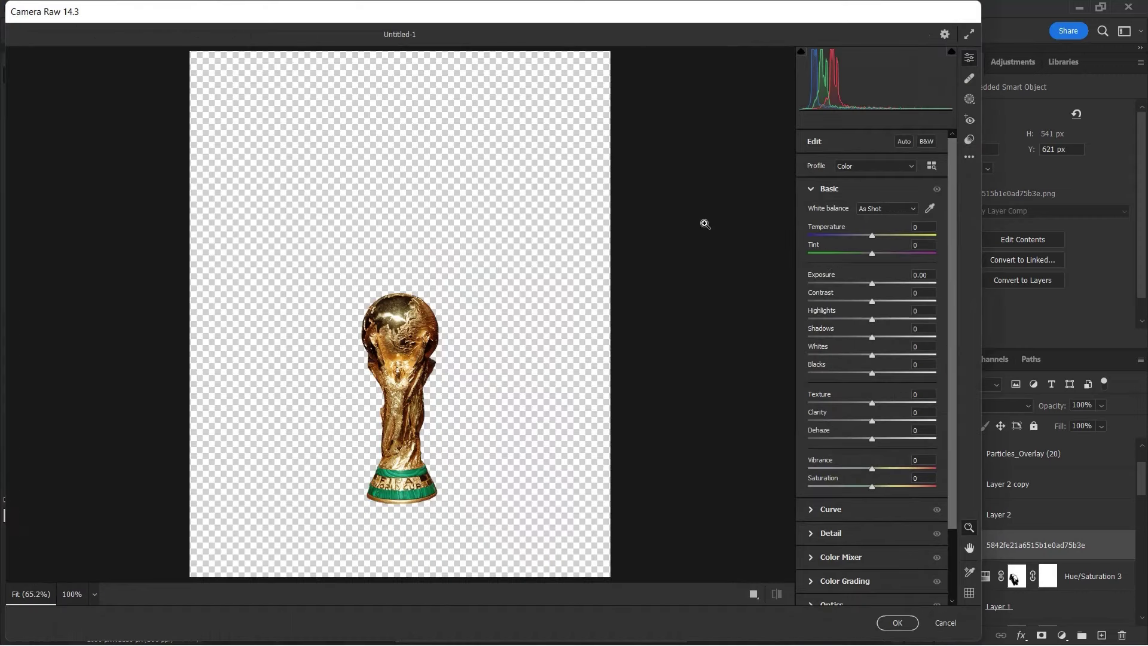
{"action": "left_click_drag", "start_coordinate": [871, 284], "coordinate": [876, 283]}
{"action": "mouse_move", "coordinate": [873, 443]}
{"action": "left_mouse_down"}
{"action": "mouse_move", "coordinate": [861, 443]}
{"action": "mouse_move", "coordinate": [919, 423]}
{"action": "left_mouse_up"}
{"action": "key", "text": "Return"}
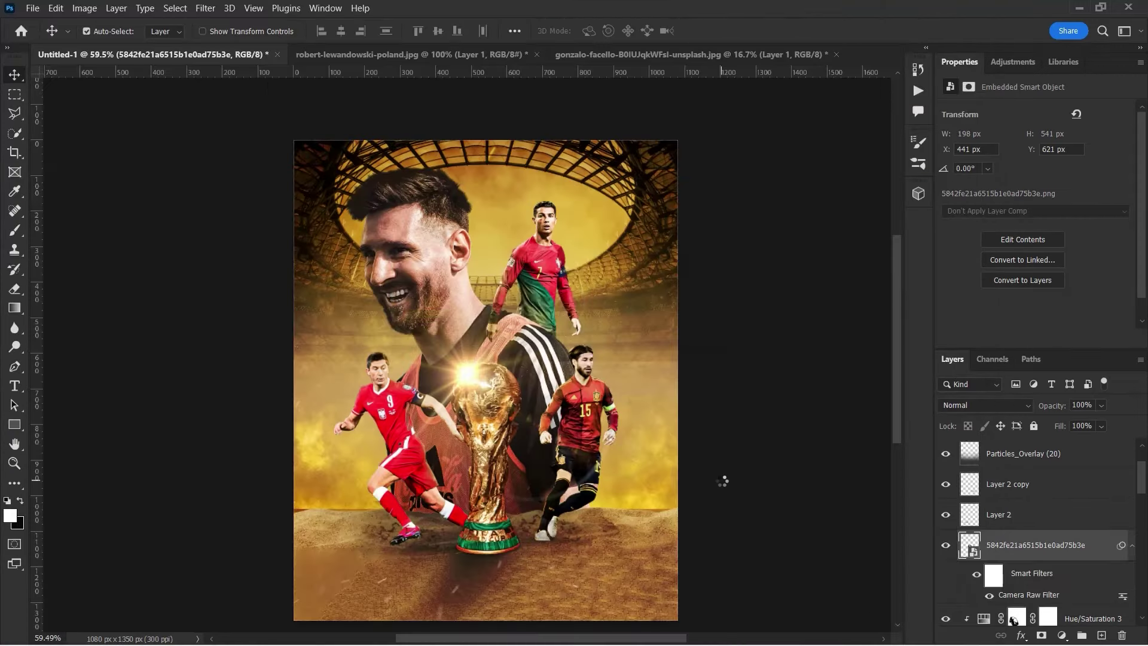
{"action": "scroll", "coordinate": [1058, 557], "scroll_direction": "down", "scroll_amount": 2}
{"action": "scroll", "coordinate": [1059, 556], "scroll_direction": "down", "scroll_amount": 2}
{"action": "scroll", "coordinate": [1058, 556], "scroll_direction": "down", "scroll_amount": 2}
{"action": "scroll", "coordinate": [1058, 556], "scroll_direction": "down", "scroll_amount": 2}
Give the Messi layer a white inner glow in Layer Style
{"action": "double_click", "coordinate": [1103, 501]}
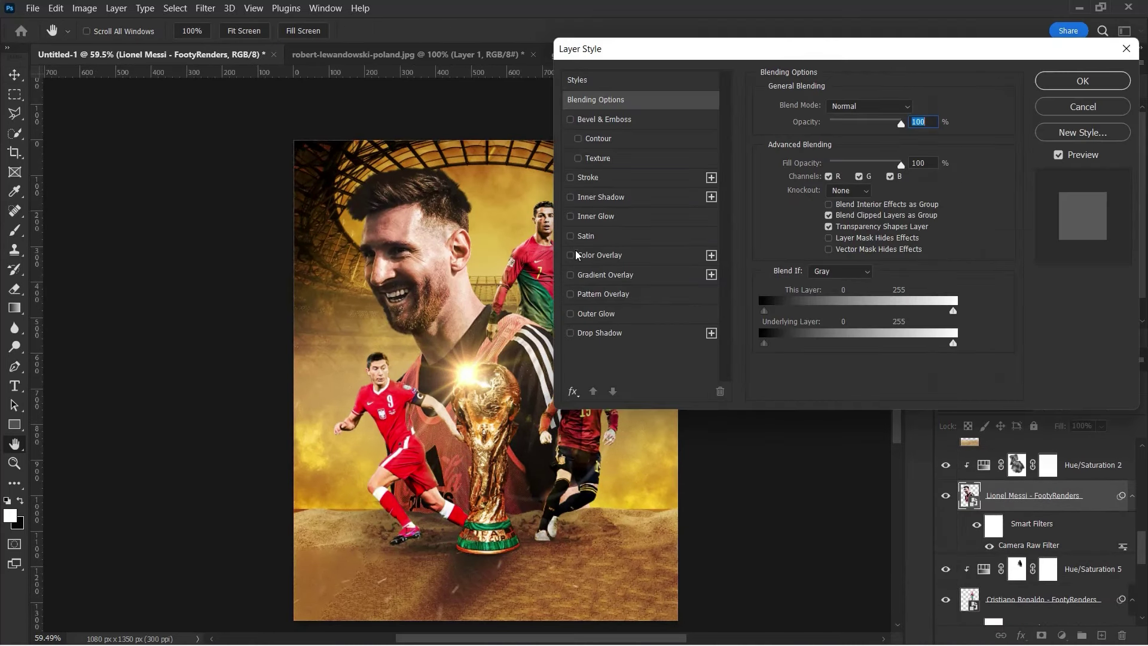
{"action": "left_click", "coordinate": [574, 217]}
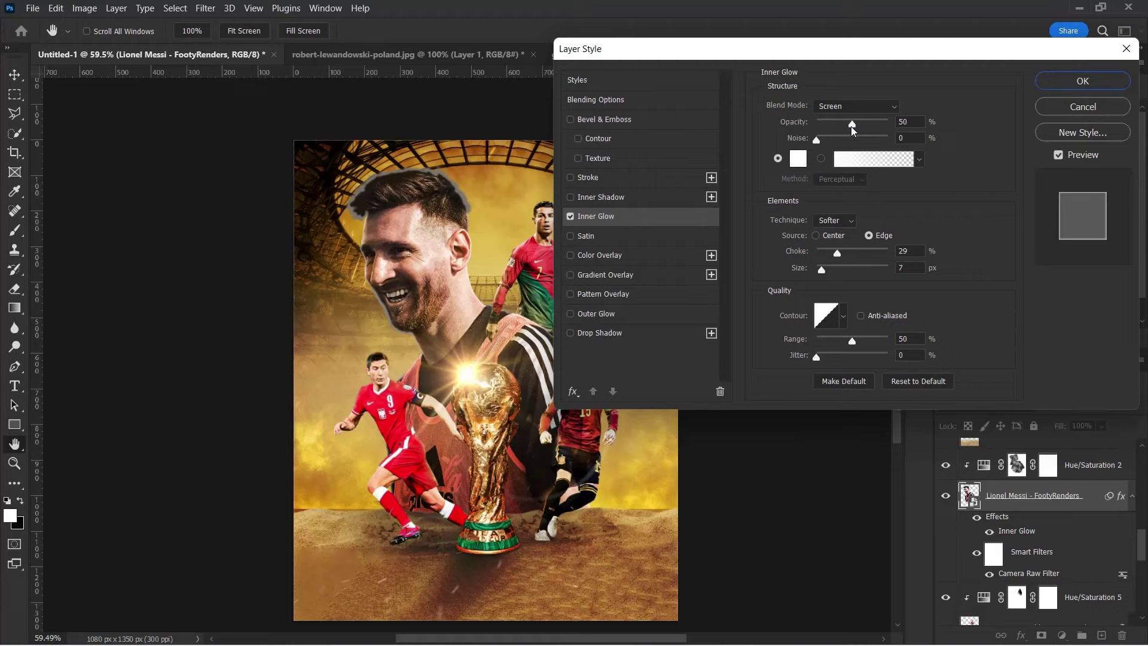
{"action": "left_click_drag", "start_coordinate": [852, 127], "coordinate": [847, 129]}
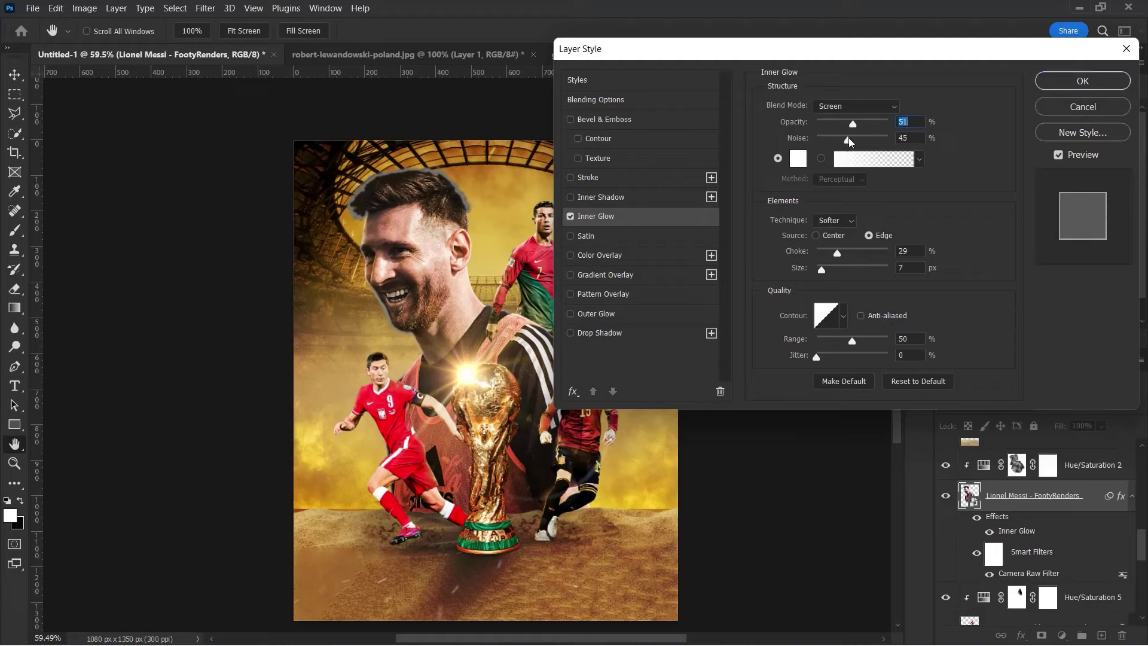
{"action": "left_click", "coordinate": [571, 217]}
{"action": "left_click", "coordinate": [571, 313]}
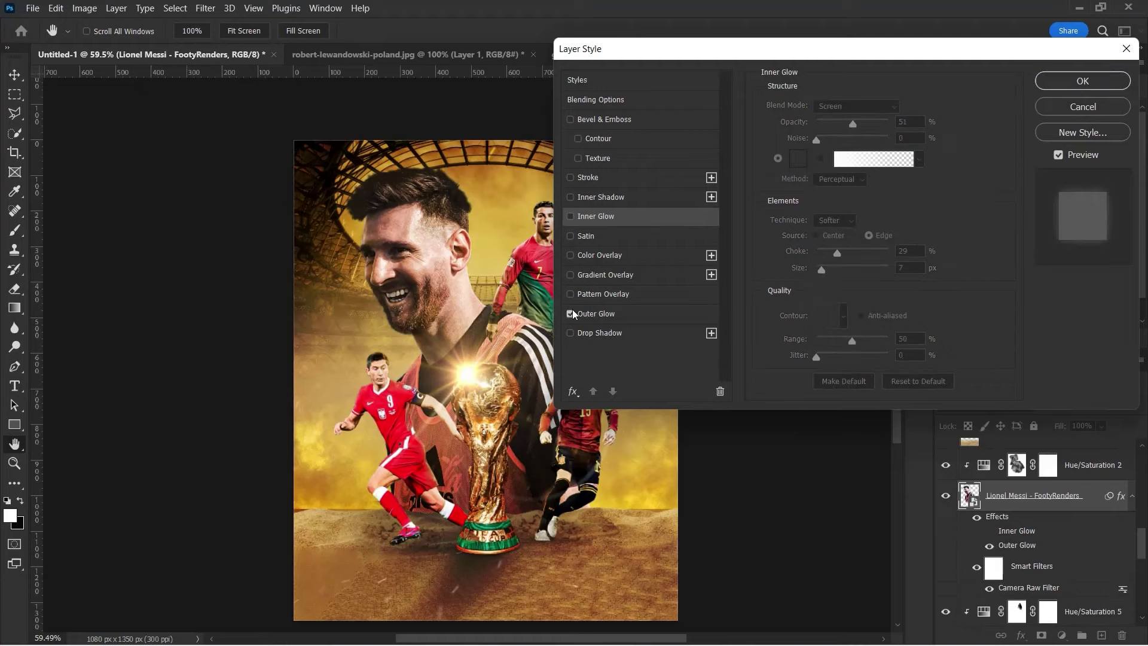
{"action": "left_click", "coordinate": [570, 216]}
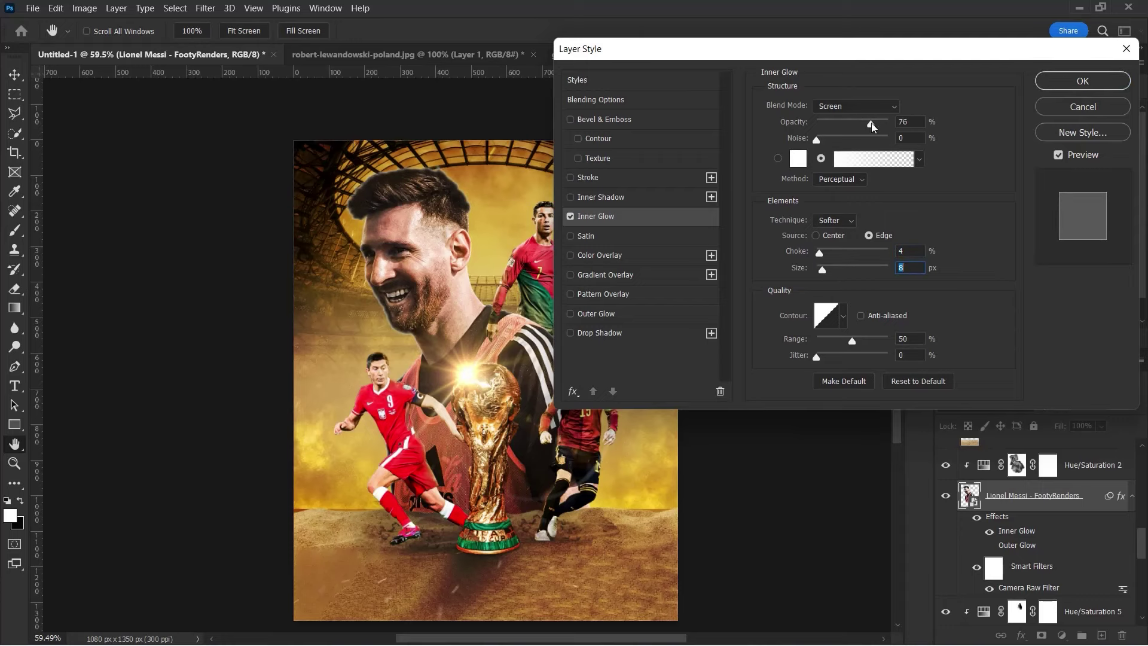
{"action": "left_click", "coordinate": [1083, 80]}
Apply the same inner glow to the Sergio Ramos layer
{"action": "left_click", "coordinate": [1047, 442]}
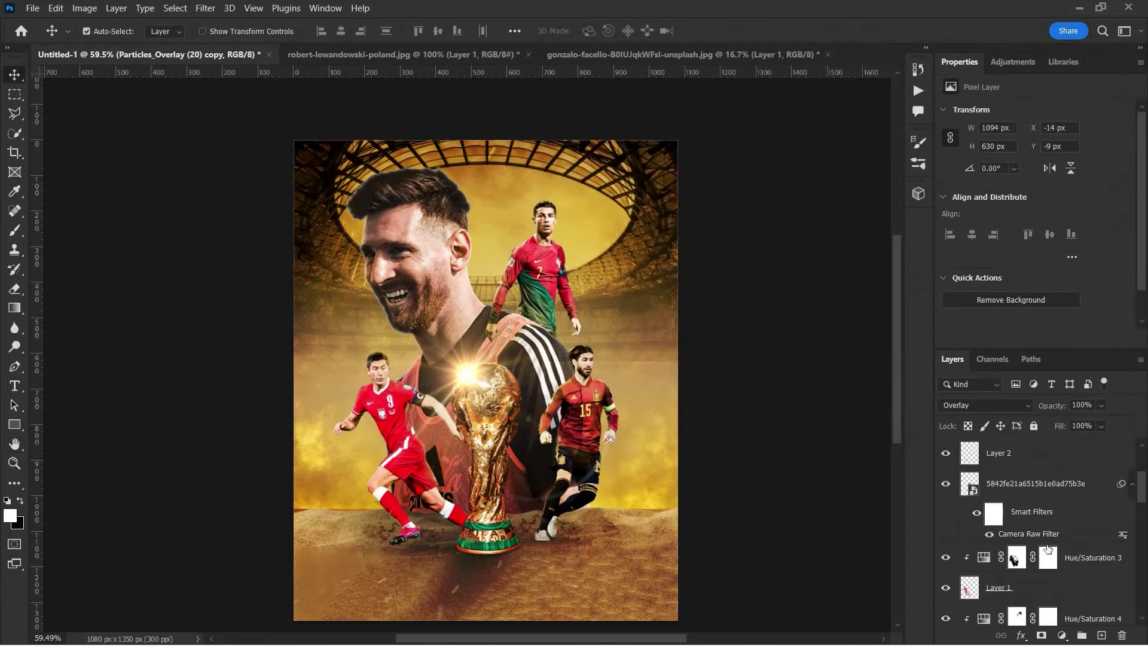
{"action": "scroll", "coordinate": [1061, 507], "scroll_direction": "down", "scroll_amount": 3}
{"action": "left_click", "coordinate": [1061, 508]}
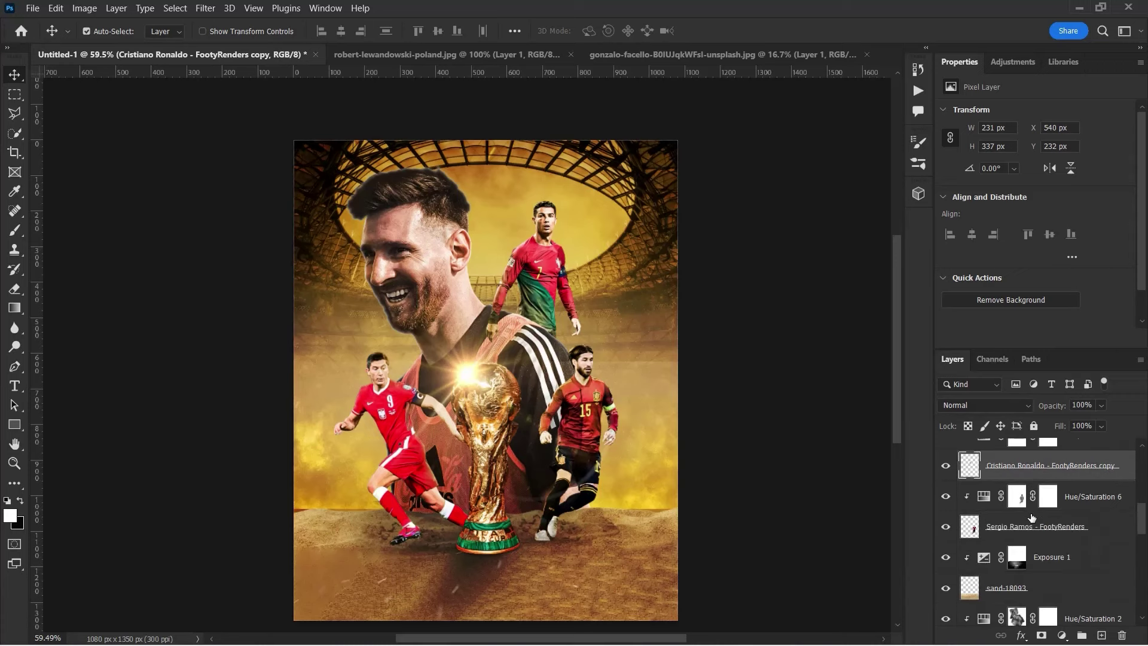
{"action": "scroll", "coordinate": [1076, 509], "scroll_direction": "down", "scroll_amount": 1}
{"action": "left_click", "coordinate": [1094, 504]}
{"action": "double_click", "coordinate": [1094, 504]}
{"action": "left_click", "coordinate": [576, 210]}
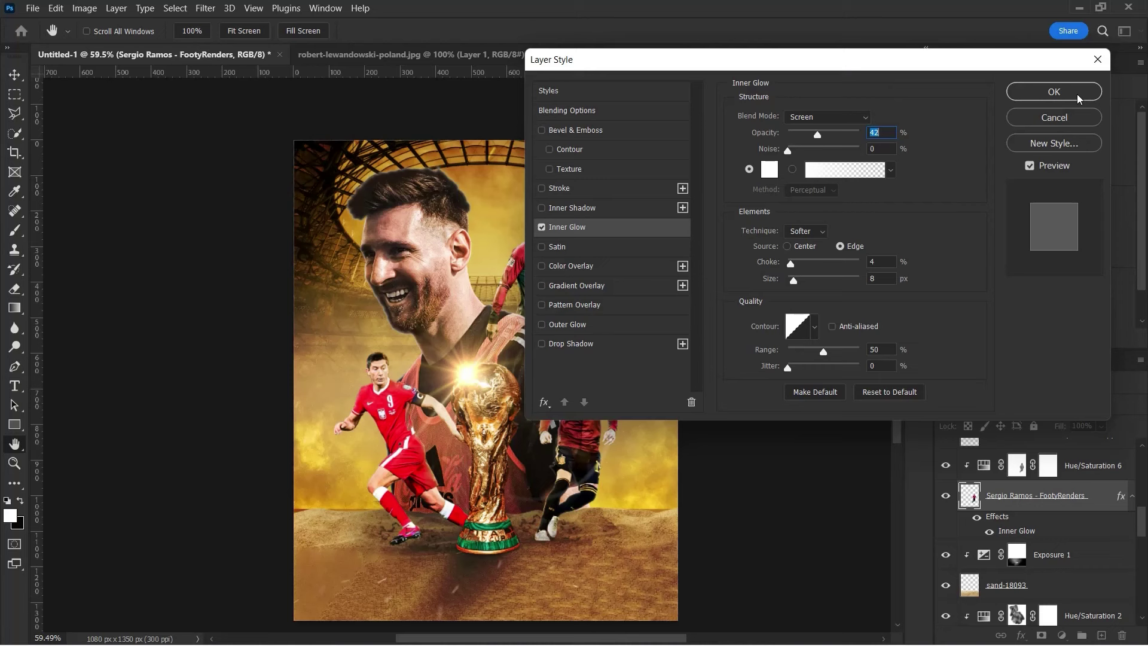
{"action": "left_click", "coordinate": [1050, 89]}
Add an inner glow with 7% choke to Layer 1
{"action": "left_click", "coordinate": [393, 426]}
{"action": "scroll", "coordinate": [1057, 573], "scroll_direction": "down", "scroll_amount": 1}
{"action": "scroll", "coordinate": [1056, 573], "scroll_direction": "up", "scroll_amount": 2}
{"action": "scroll", "coordinate": [1071, 559], "scroll_direction": "up", "scroll_amount": 2}
{"action": "scroll", "coordinate": [1082, 547], "scroll_direction": "up", "scroll_amount": 2}
{"action": "scroll", "coordinate": [1095, 534], "scroll_direction": "up", "scroll_amount": 1}
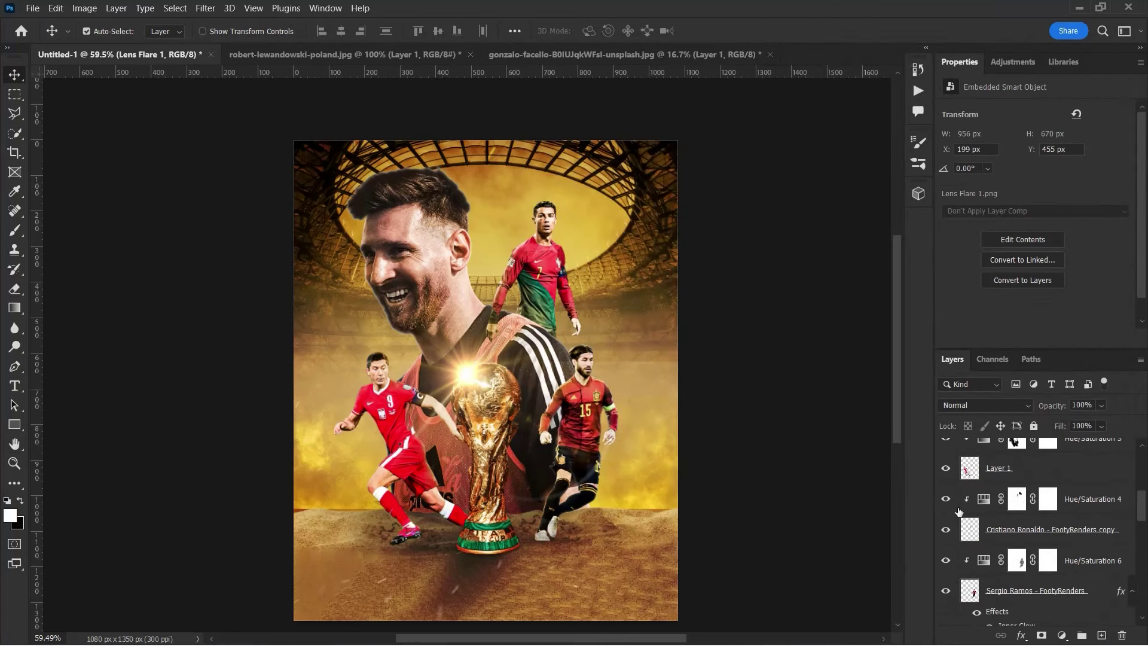
{"action": "double_click", "coordinate": [1064, 468]}
{"action": "left_click", "coordinate": [541, 227]}
{"action": "left_click", "coordinate": [598, 227]}
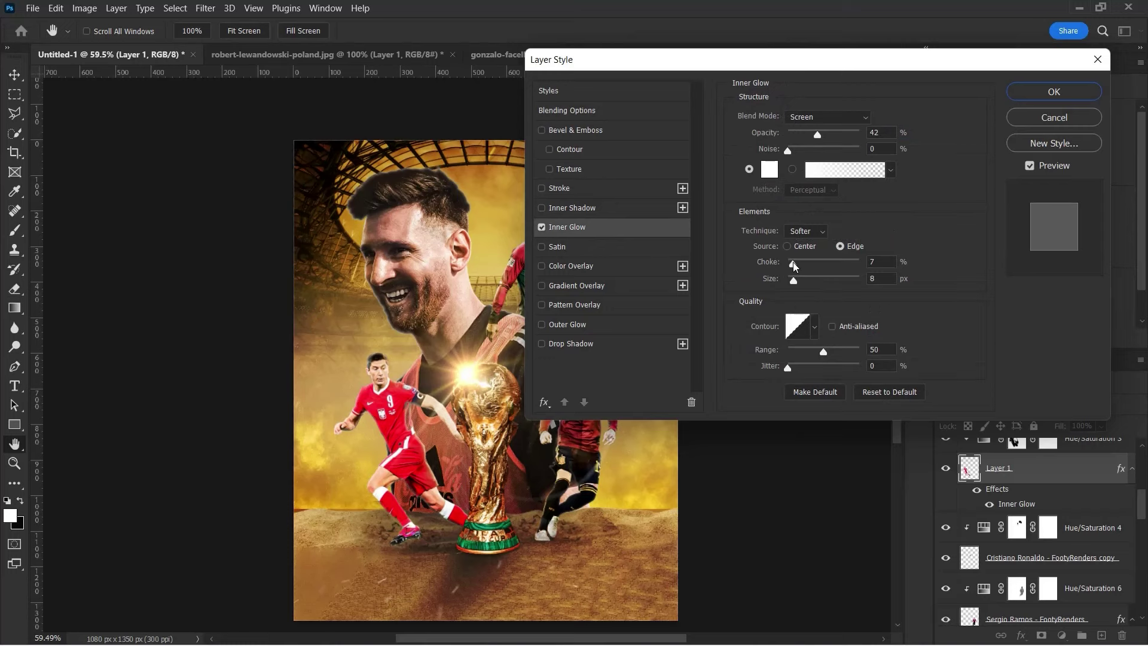
{"action": "left_click", "coordinate": [1053, 91]}
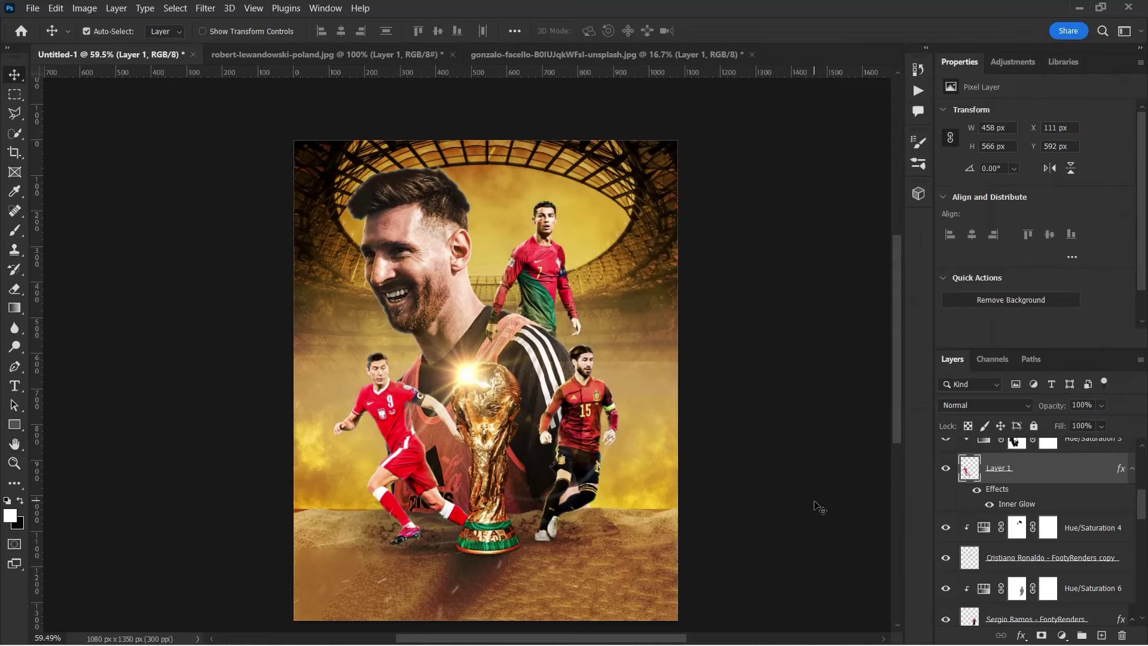
Apply the inner glow to the Ronaldo copy layer
{"action": "double_click", "coordinate": [1122, 549]}
{"action": "key", "text": "Escape"}
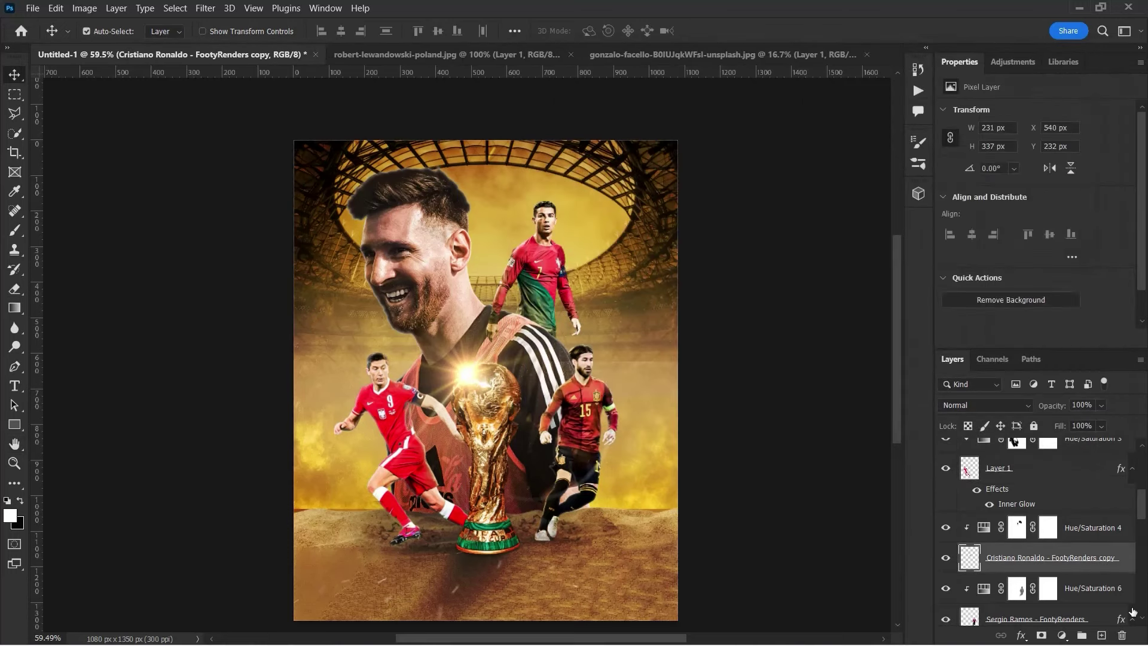
{"action": "key", "text": "Return"}
{"action": "double_click", "coordinate": [1122, 558]}
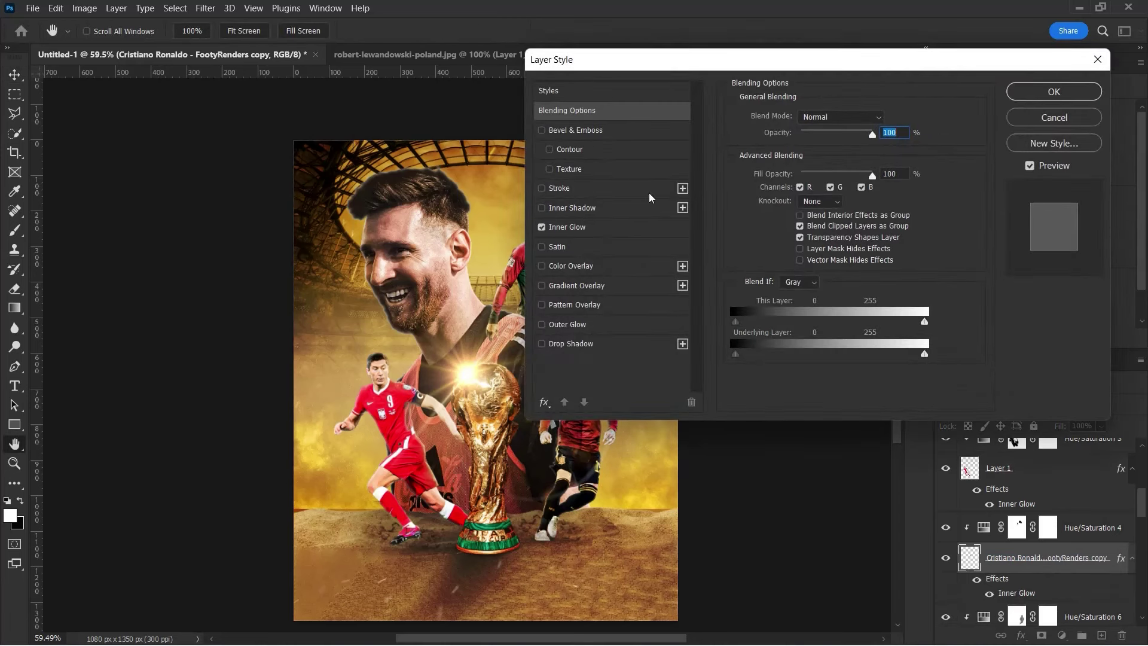
{"action": "left_click", "coordinate": [1058, 119]}
Give the Ronaldo layer an inner glow and paste in the FIFA World Cup logo
{"action": "scroll", "coordinate": [1053, 538], "scroll_direction": "down", "scroll_amount": 3}
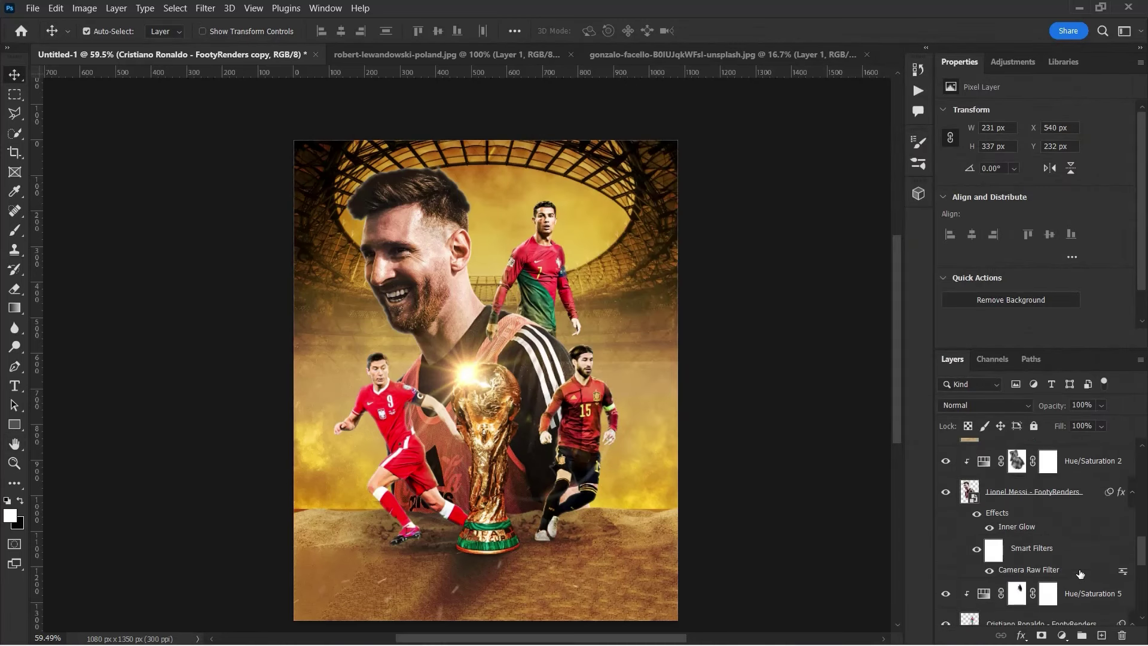
{"action": "double_click", "coordinate": [1109, 563]}
{"action": "left_click", "coordinate": [658, 223]}
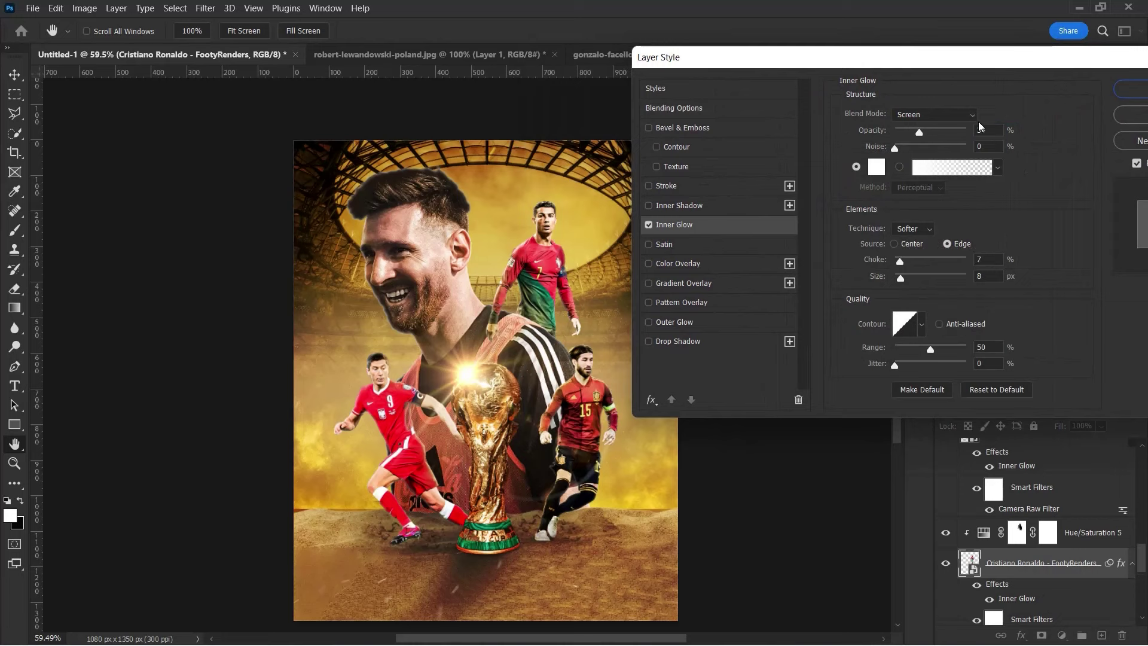
{"action": "key", "text": "Return"}
{"action": "scroll", "coordinate": [604, 389], "scroll_direction": "down", "scroll_amount": 1}
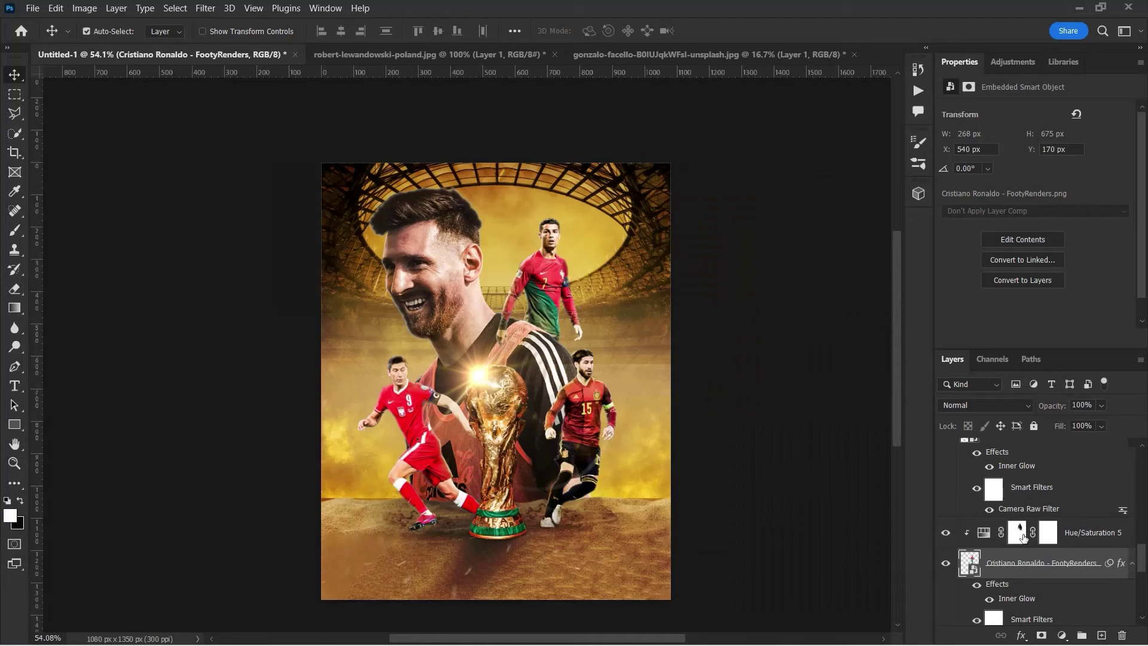
{"action": "scroll", "coordinate": [1023, 537], "scroll_direction": "up", "scroll_amount": 5}
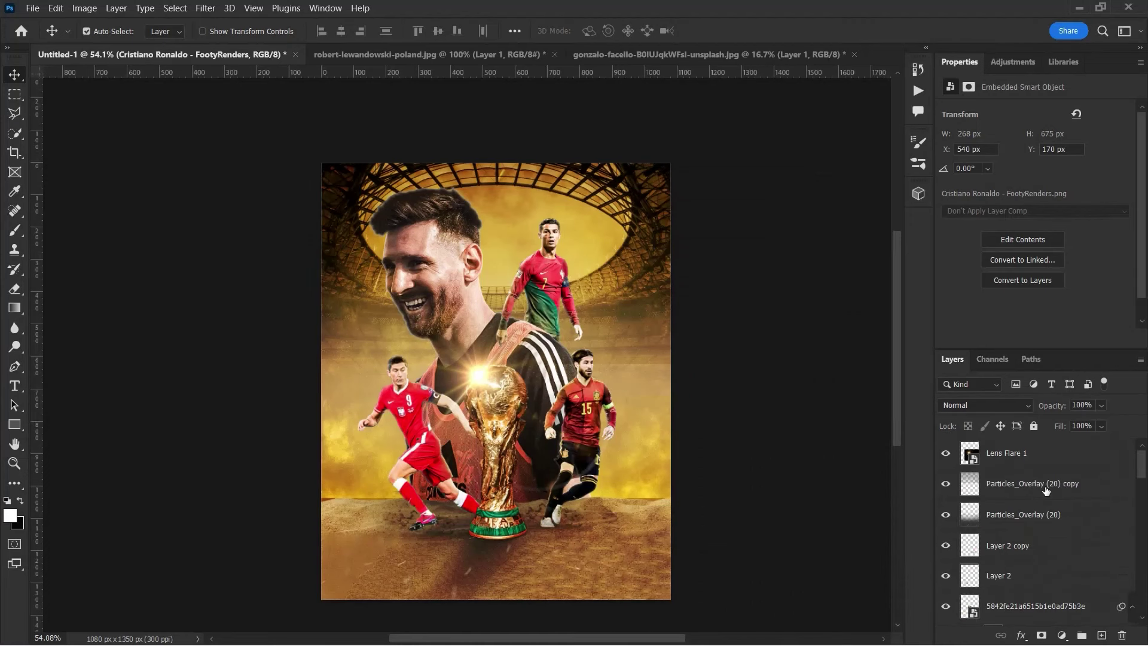
{"action": "key", "text": "ctrl+v"}
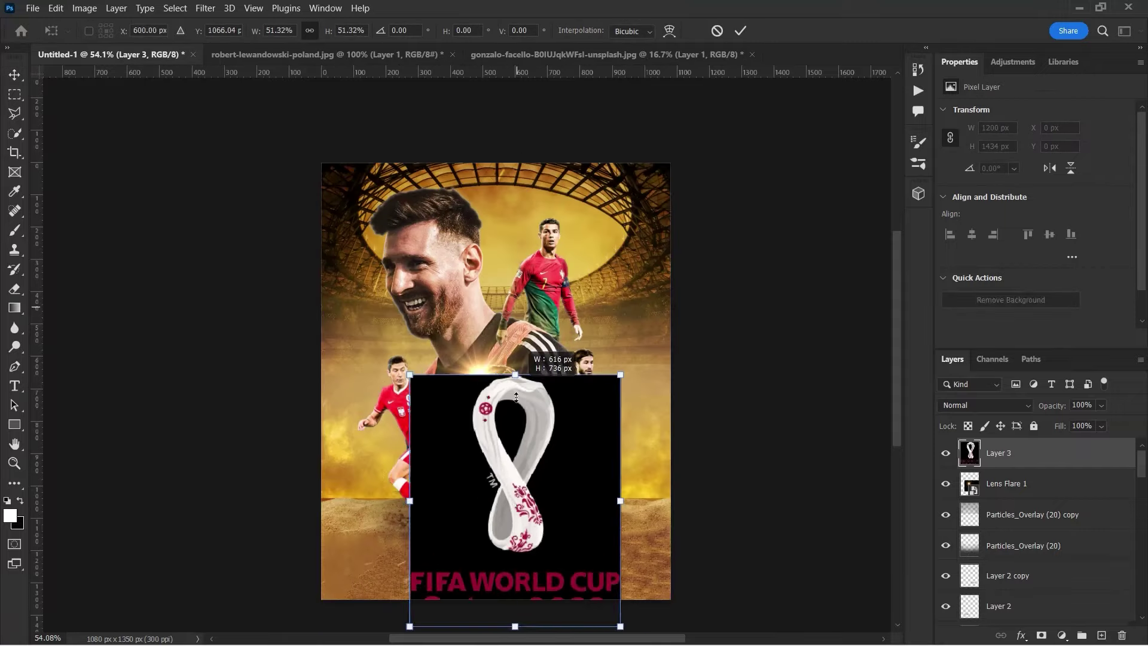
Select all the FIFA WORLD CUP Qatar2022 logo letters with the Magic Wand
{"action": "left_click", "coordinate": [15, 133]}
{"action": "left_click", "coordinate": [86, 162]}
{"action": "scroll", "coordinate": [390, 425], "scroll_direction": "up", "scroll_amount": 5}
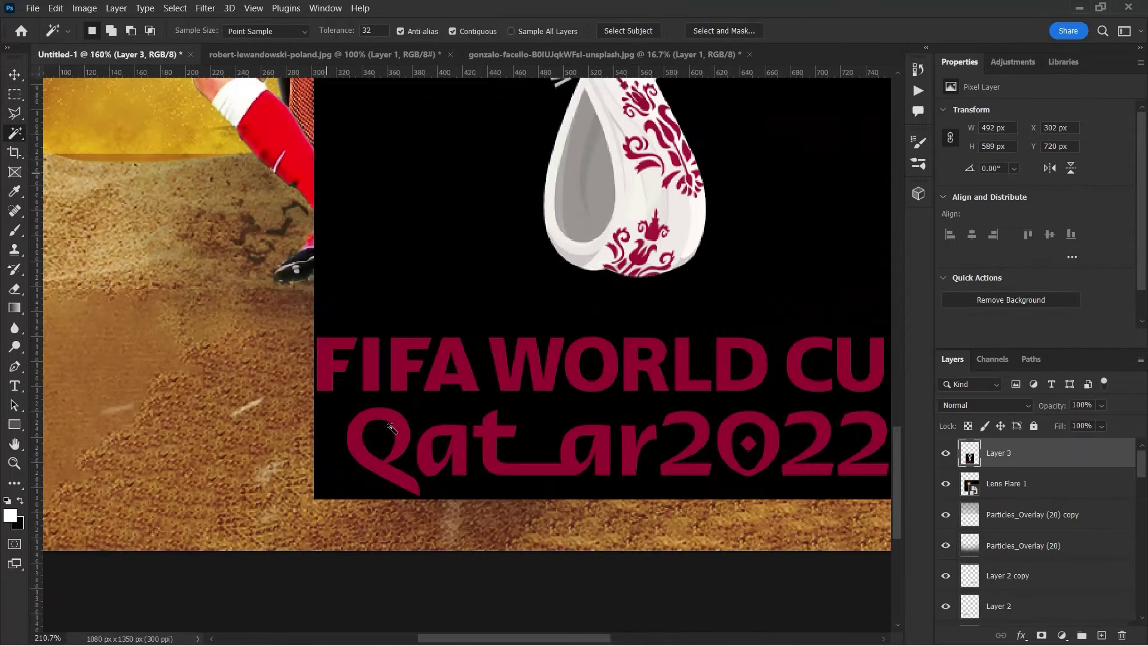
{"action": "left_click", "coordinate": [413, 362], "text": "shift"}
{"action": "left_click", "coordinate": [455, 374], "text": "shift"}
{"action": "left_click", "coordinate": [547, 377], "text": "shift"}
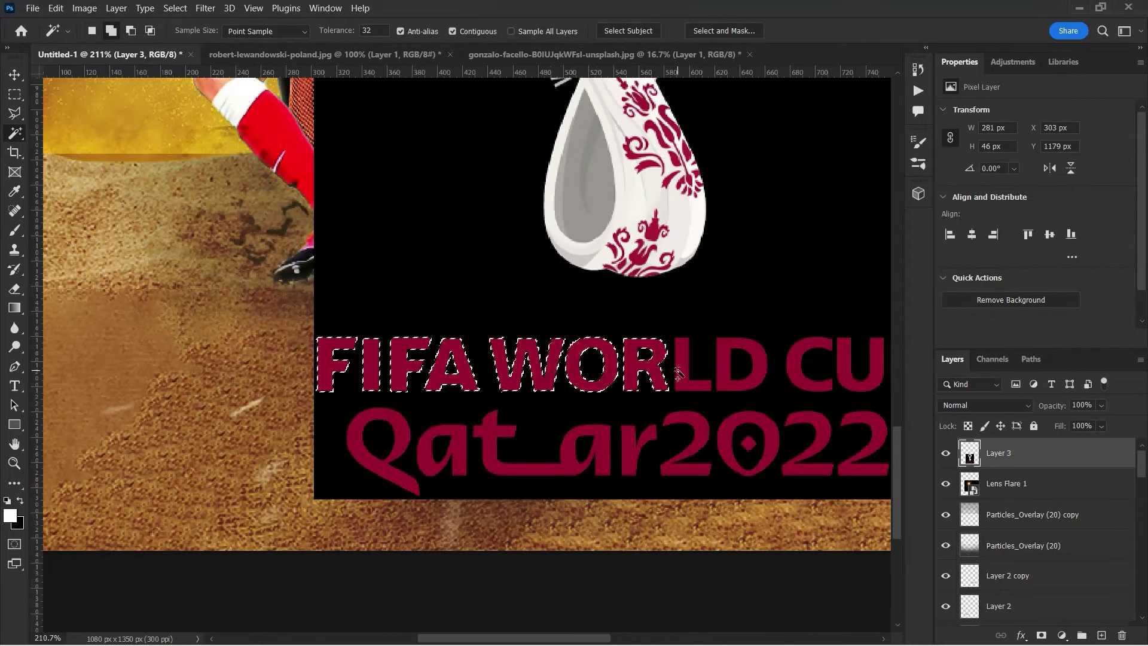
{"action": "left_click", "coordinate": [677, 374], "text": "shift"}
{"action": "scroll", "coordinate": [598, 370], "scroll_direction": "right", "scroll_amount": 5}
{"action": "left_click", "coordinate": [640, 365], "text": "shift"}
{"action": "left_click", "coordinate": [688, 365], "text": "shift"}
{"action": "left_click", "coordinate": [697, 445], "text": "shift"}
{"action": "left_click", "coordinate": [640, 445], "text": "shift"}
{"action": "left_click", "coordinate": [562, 433], "text": "shift"}
{"action": "left_click", "coordinate": [276, 455], "text": "shift"}
{"action": "left_click", "coordinate": [517, 454], "text": "shift"}
{"action": "left_click", "coordinate": [197, 434], "text": "shift"}
{"action": "left_click", "coordinate": [358, 466], "text": "shift"}
Copy the lettering to its own layer and delete the black-box logo layer
{"action": "key", "text": "ctrl+j"}
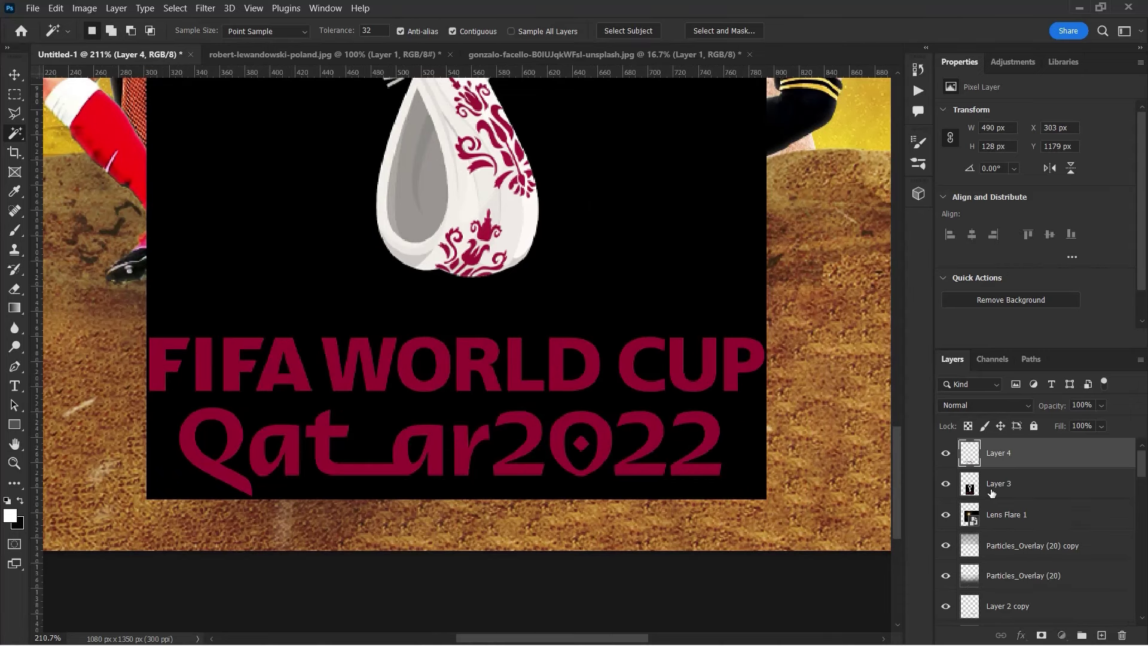
{"action": "left_click", "coordinate": [992, 492]}
{"action": "left_click", "coordinate": [1122, 635]}
{"action": "left_click", "coordinate": [526, 257]}
{"action": "left_click", "coordinate": [998, 453]}
Clip an Exposure adjustment at +20 to the lettering to turn it white
{"action": "left_click", "coordinate": [1062, 635]}
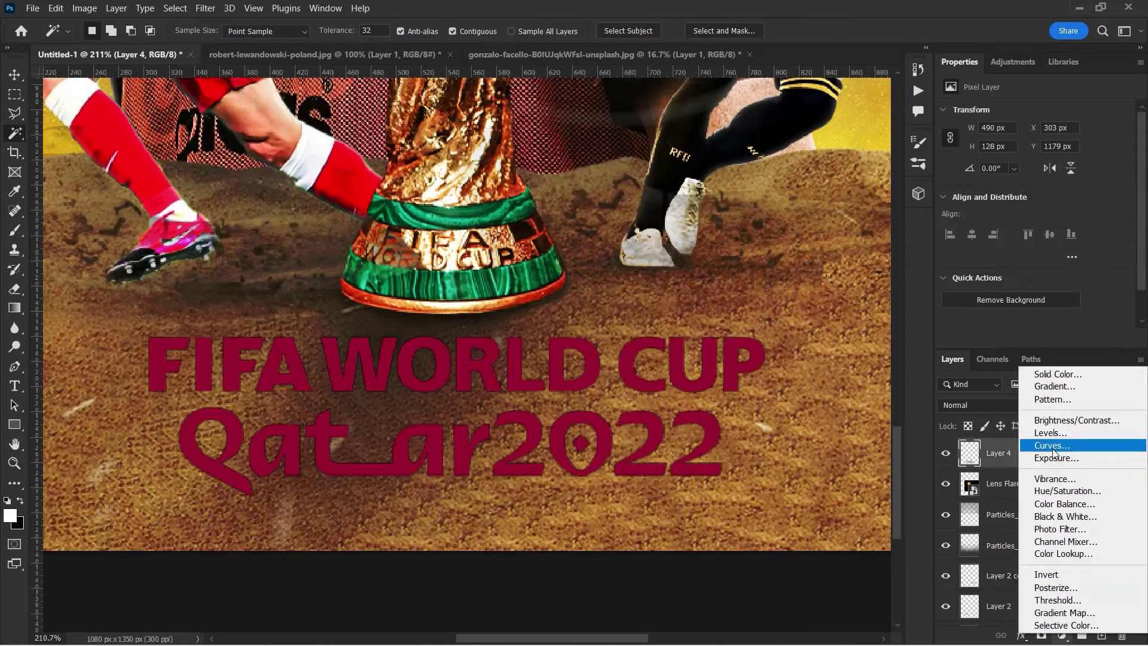
{"action": "left_click", "coordinate": [1053, 457]}
{"action": "key", "text": "ctrl+alt+g"}
{"action": "left_click_drag", "start_coordinate": [1035, 148], "coordinate": [1125, 148]}
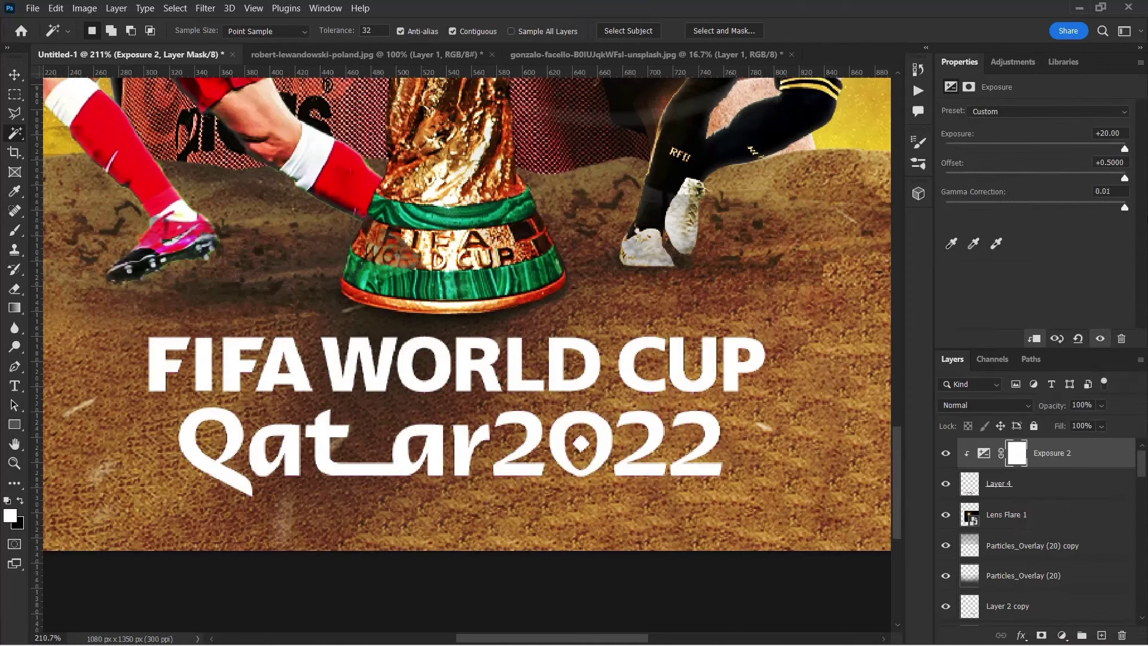
{"action": "scroll", "coordinate": [454, 408], "scroll_direction": "down", "scroll_amount": 5}
Merge the lettering and its Exposure layer into a smart object named LOGO
{"action": "key", "text": "v"}
{"action": "left_click", "coordinate": [1011, 484], "text": "shift"}
{"action": "right_click", "coordinate": [1038, 484]}
{"action": "left_click", "coordinate": [933, 223]}
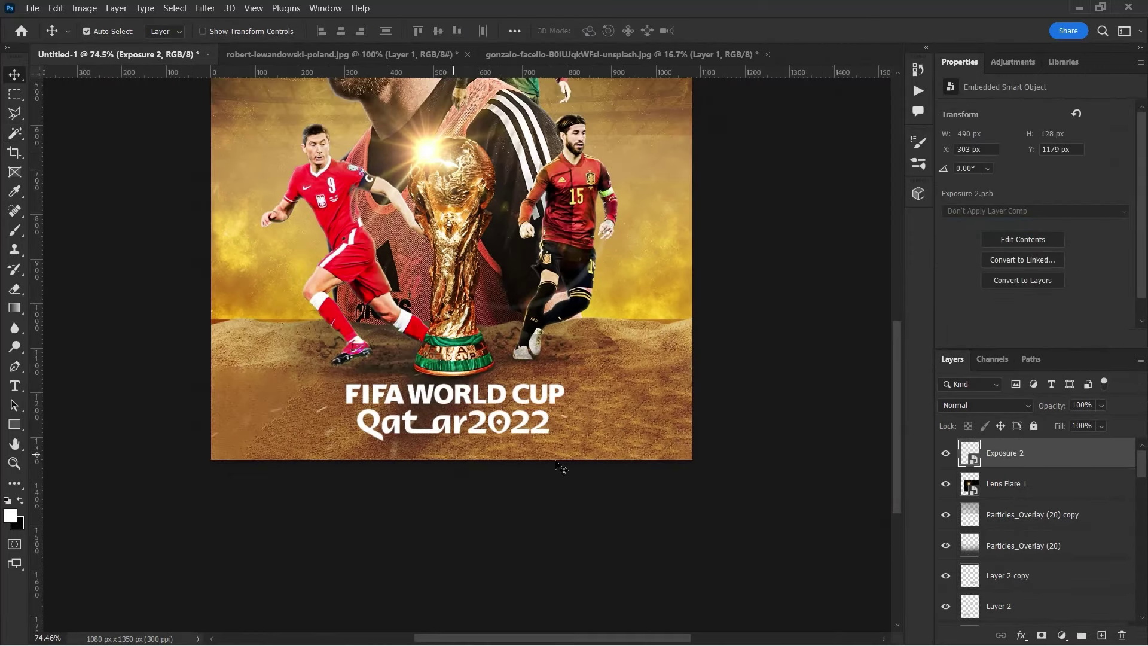
{"action": "type", "text": "LOGO"}
{"action": "key", "text": "Return"}
Scale the LOGO down to 372×97 px and place it beneath the trophy
{"action": "scroll", "coordinate": [186, 221], "scroll_direction": "up", "scroll_amount": 3}
{"action": "key", "text": "ctrl+t"}
{"action": "left_click_drag", "start_coordinate": [564, 547], "coordinate": [532, 541]}
{"action": "left_click_drag", "start_coordinate": [462, 526], "coordinate": [482, 512]}
{"action": "key", "text": "Return"}
{"action": "scroll", "coordinate": [462, 437], "scroll_direction": "down", "scroll_amount": 2}
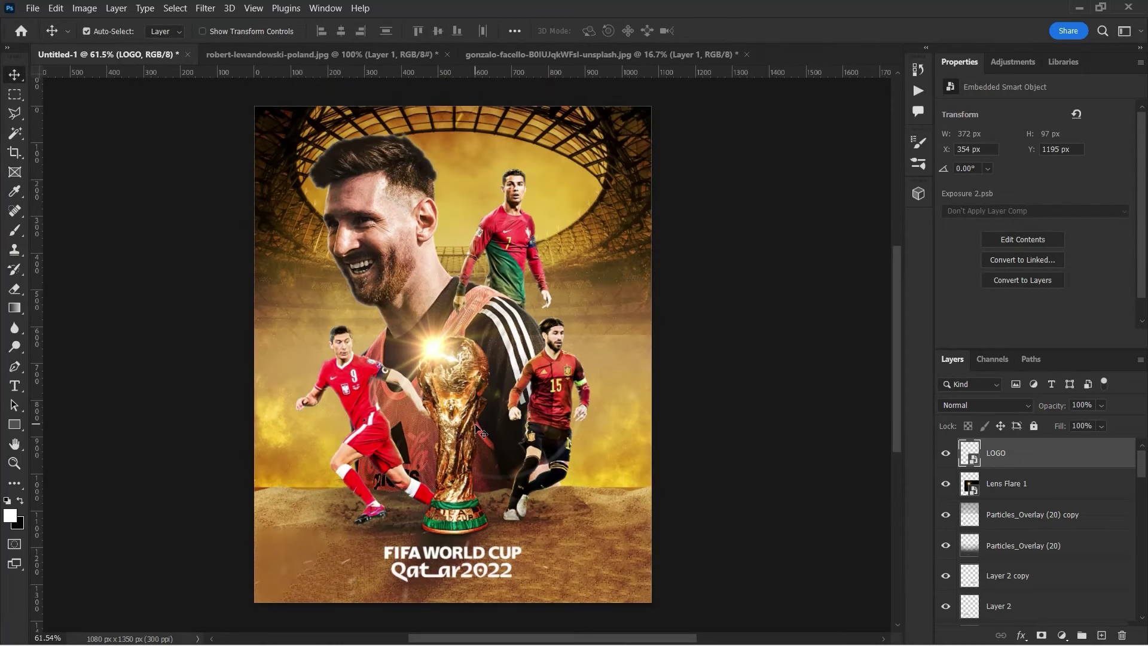
Drag smoke image 37 from the world cup folder onto the poster
{"action": "scroll", "coordinate": [477, 427], "scroll_direction": "up", "scroll_amount": 1}
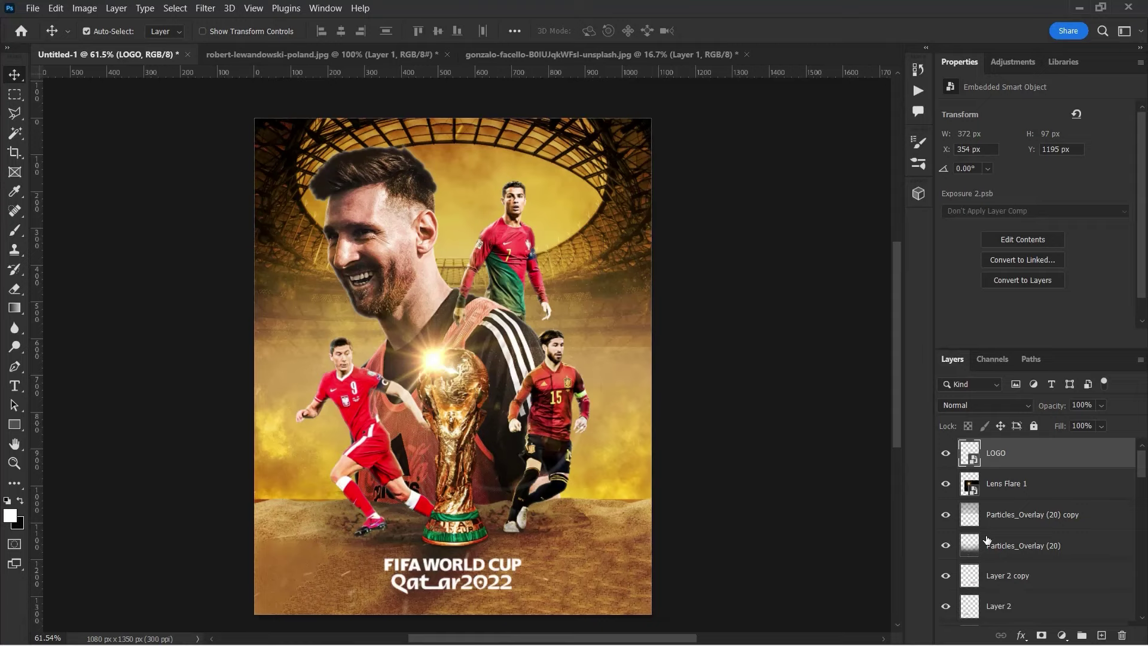
{"action": "key", "text": "super+Tab"}
{"action": "left_click", "coordinate": [759, 516]}
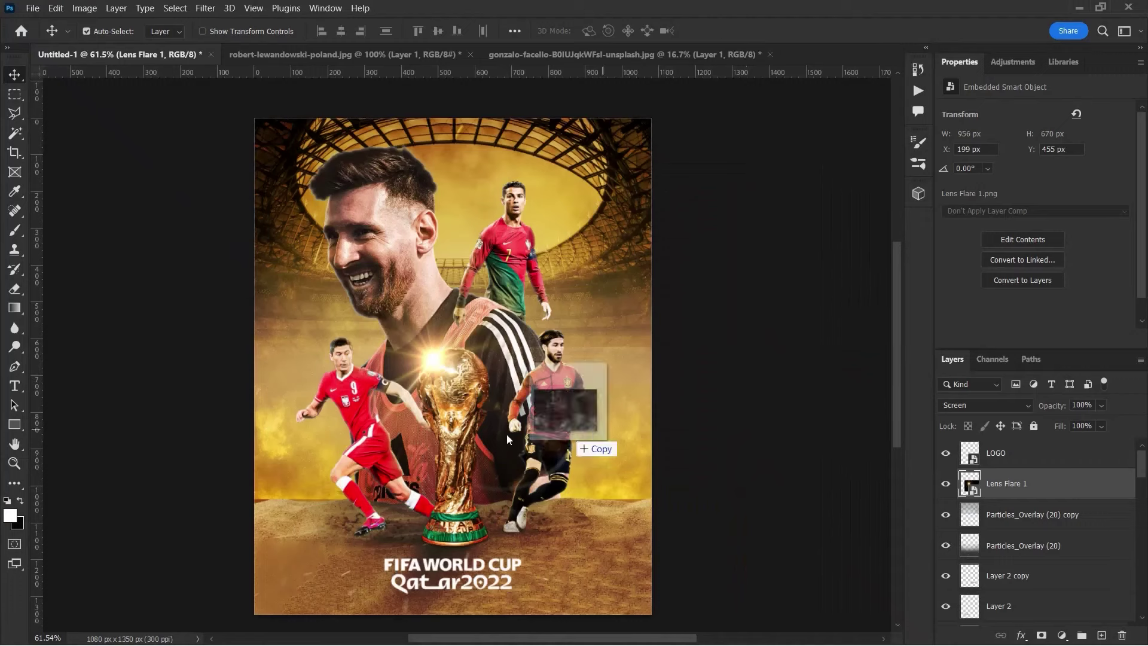
{"action": "left_click_drag", "start_coordinate": [414, 342], "coordinate": [508, 435]}
{"action": "key", "text": "Return"}
Set layer 37 to Screen and clip a colorized orange-gold Hue/Saturation layer to it
{"action": "left_click", "coordinate": [983, 405]}
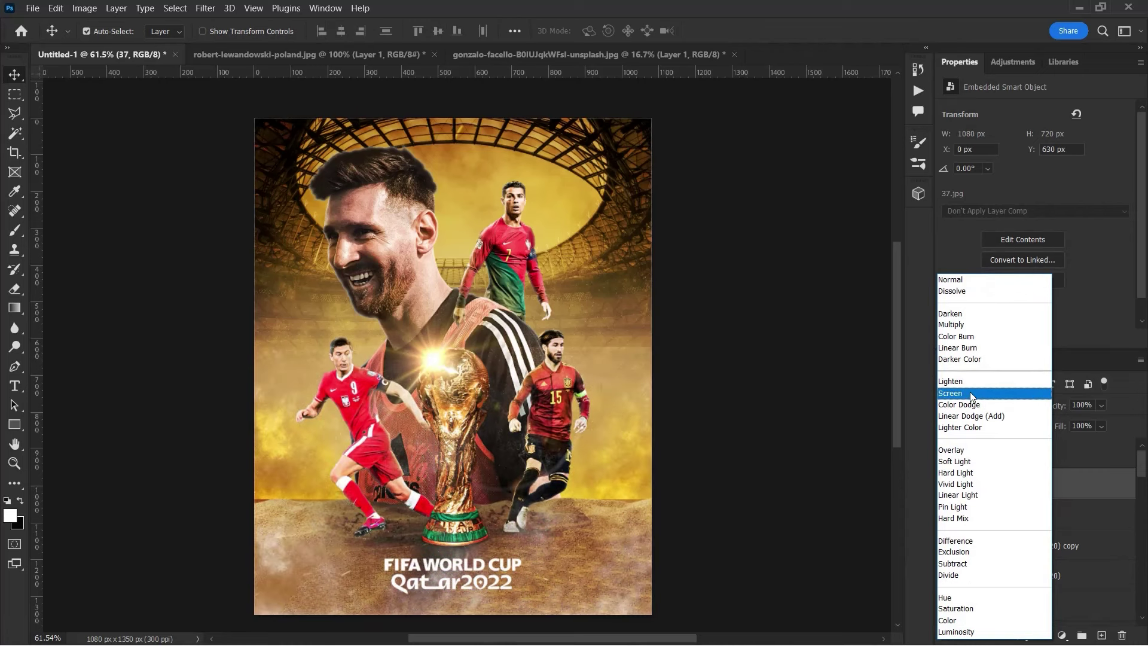
{"action": "left_click", "coordinate": [970, 394]}
{"action": "left_click", "coordinate": [1062, 635]}
{"action": "key", "text": "ctrl+alt+g"}
{"action": "left_click", "coordinate": [1020, 247]}
{"action": "left_click_drag", "start_coordinate": [990, 193], "coordinate": [1056, 196]}
{"action": "left_click_drag", "start_coordinate": [946, 168], "coordinate": [963, 167]}
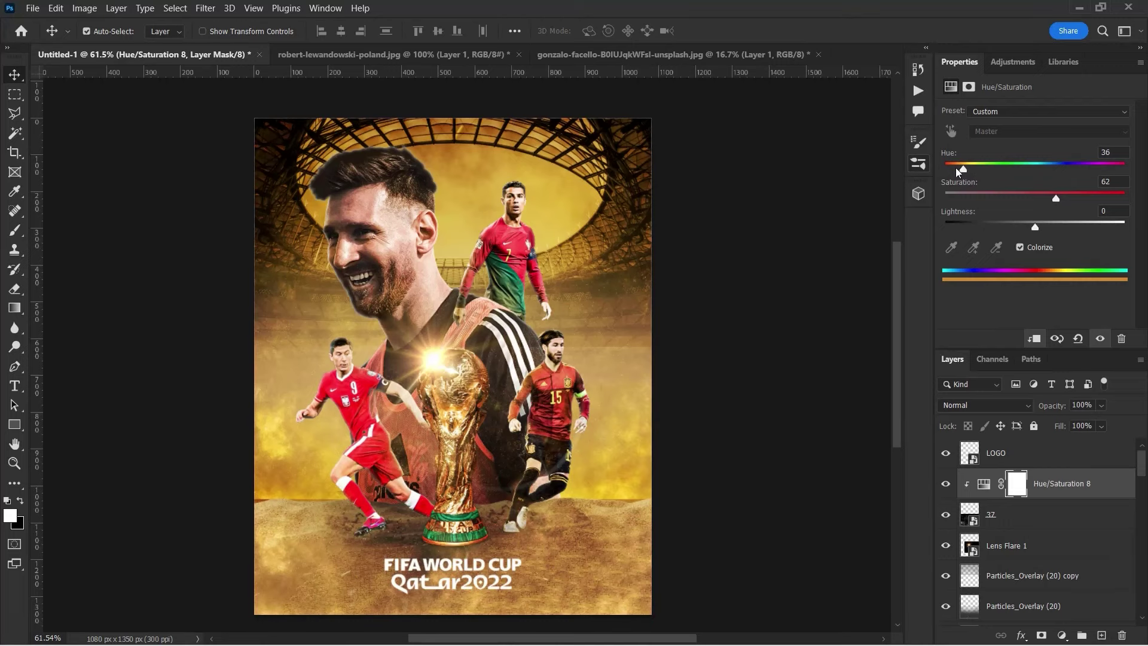
Erase parts of the smoke layer, then start a text layer near the top-left
{"action": "left_click", "coordinate": [1053, 514]}
{"action": "key", "text": "e"}
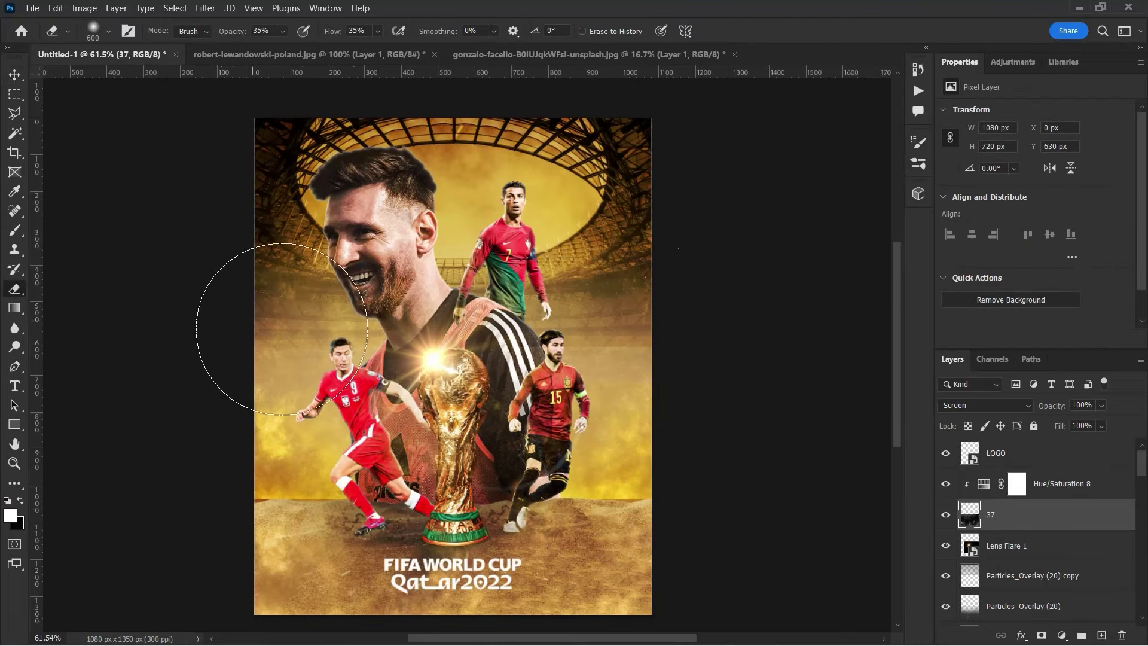
{"action": "scroll", "coordinate": [262, 276], "scroll_direction": "down", "scroll_amount": 1, "text": "alt"}
{"action": "key", "text": "v"}
{"action": "key", "text": "alt+bracketright"}
{"action": "key", "text": "alt+bracketright"}
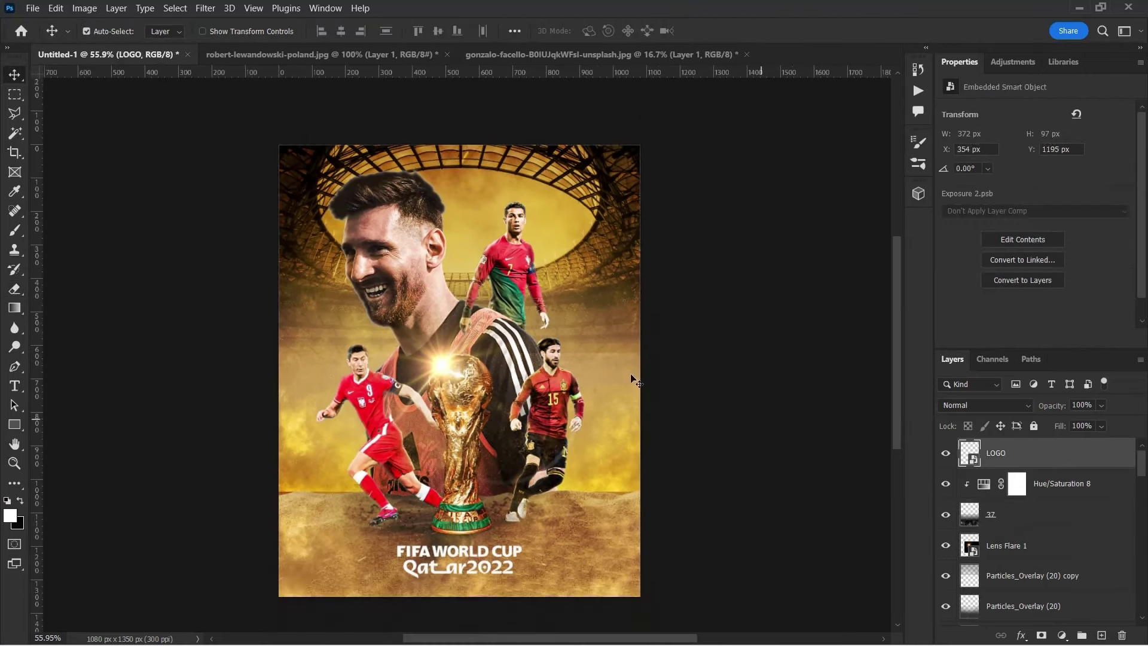
{"action": "key", "text": "t"}
{"action": "left_click", "coordinate": [315, 175]}
Create a MESSI text layer in Medium weight, 6 pt, with tracking 100
{"action": "left_click", "coordinate": [1080, 169]}
{"action": "left_click", "coordinate": [981, 257]}
{"action": "left_click", "coordinate": [1080, 210]}
{"action": "left_click", "coordinate": [1061, 375]}
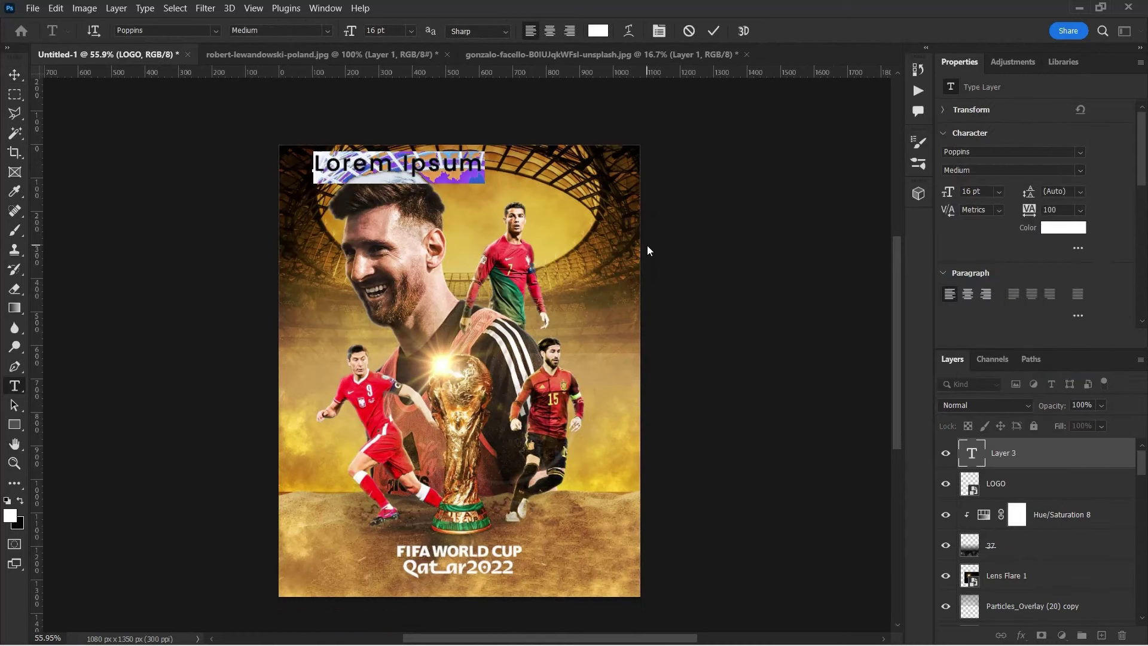
{"action": "type", "text": "MESSI"}
{"action": "left_click", "coordinate": [999, 191]}
{"action": "left_click", "coordinate": [981, 226]}
{"action": "left_click", "coordinate": [15, 74]}
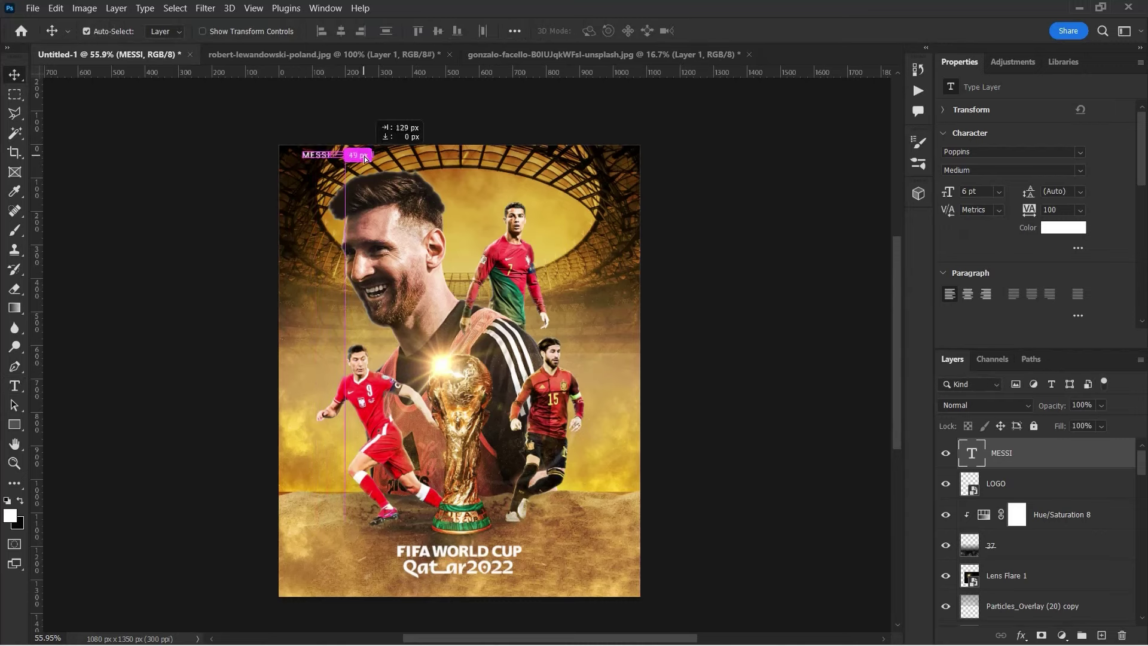
Duplicate the name and retype the copies as RONALDO and LEWANDOWSKI
{"action": "left_click_drag", "start_coordinate": [365, 159], "coordinate": [365, 159]}
{"action": "double_click", "coordinate": [353, 156]}
{"action": "type", "text": "RONALDO"}
{"action": "left_click", "coordinate": [14, 74]}
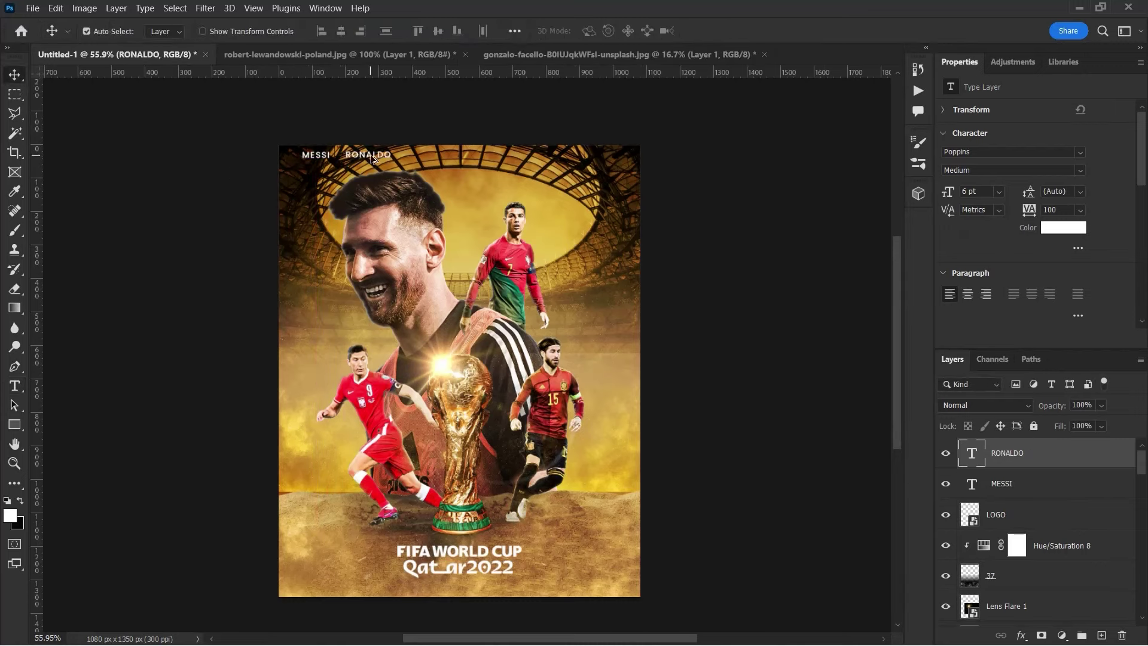
{"action": "left_click_drag", "start_coordinate": [435, 160], "coordinate": [436, 159]}
{"action": "double_click", "coordinate": [442, 155]}
{"action": "type", "text": "LEWANDOWSKI"}
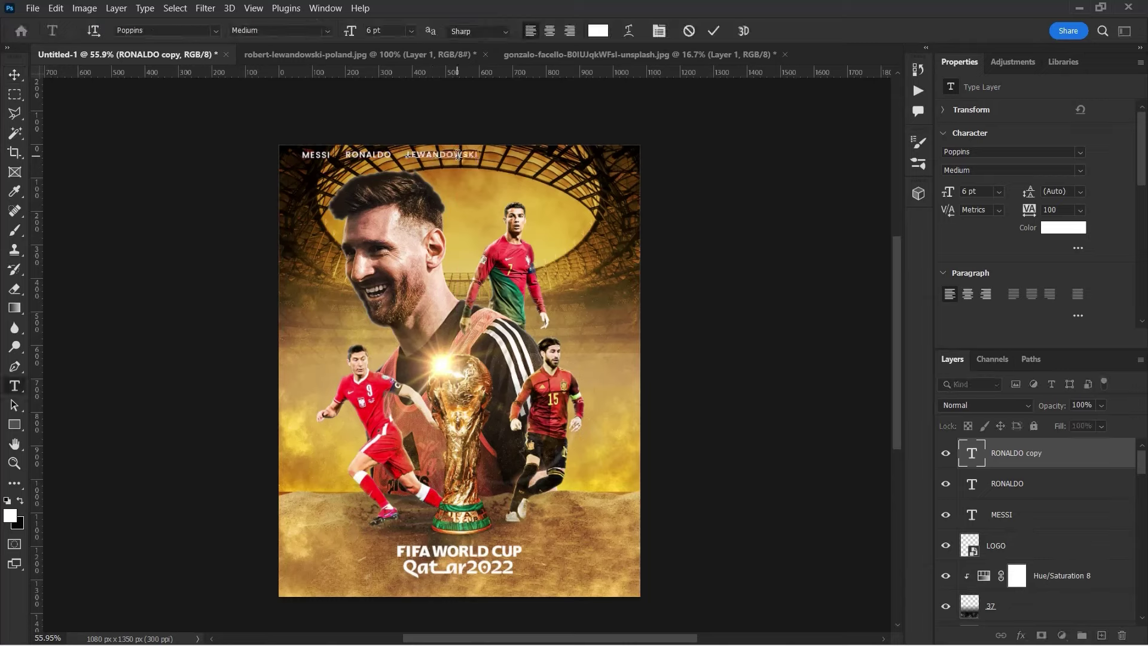
{"action": "key", "text": "ctrl+Return"}
{"action": "key", "text": "v"}
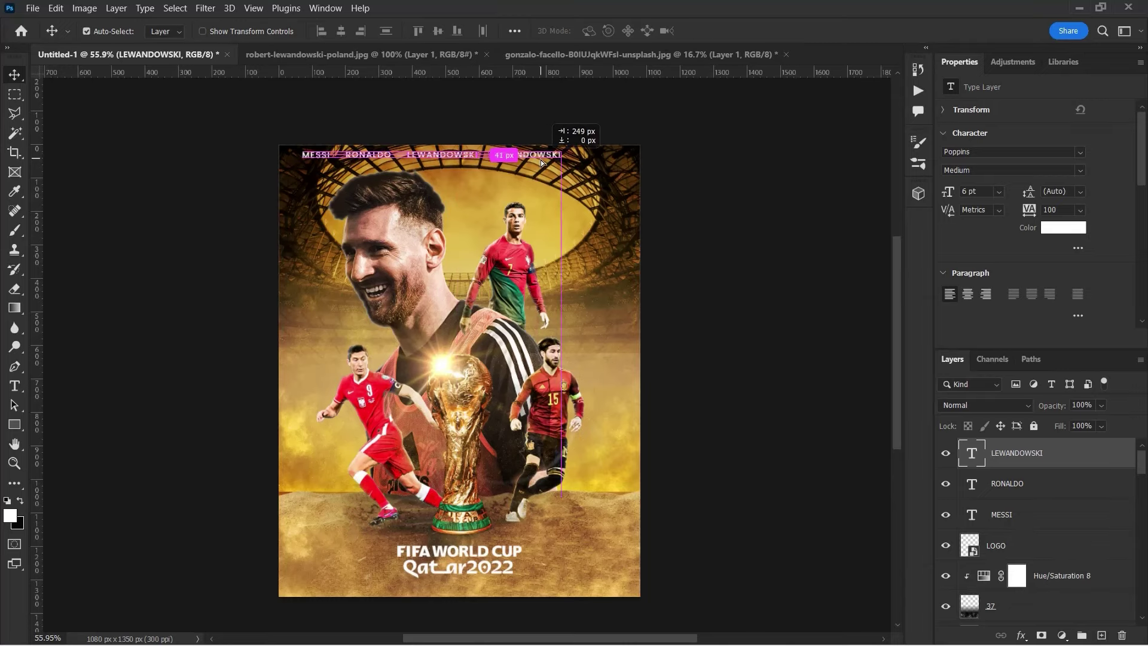
Add a RAMOS copy, shift the row right and widen letter spacing to 200
{"action": "left_click_drag", "start_coordinate": [542, 161], "coordinate": [542, 162]}
{"action": "double_click", "coordinate": [536, 157]}
{"action": "type", "text": "RAMOS"}
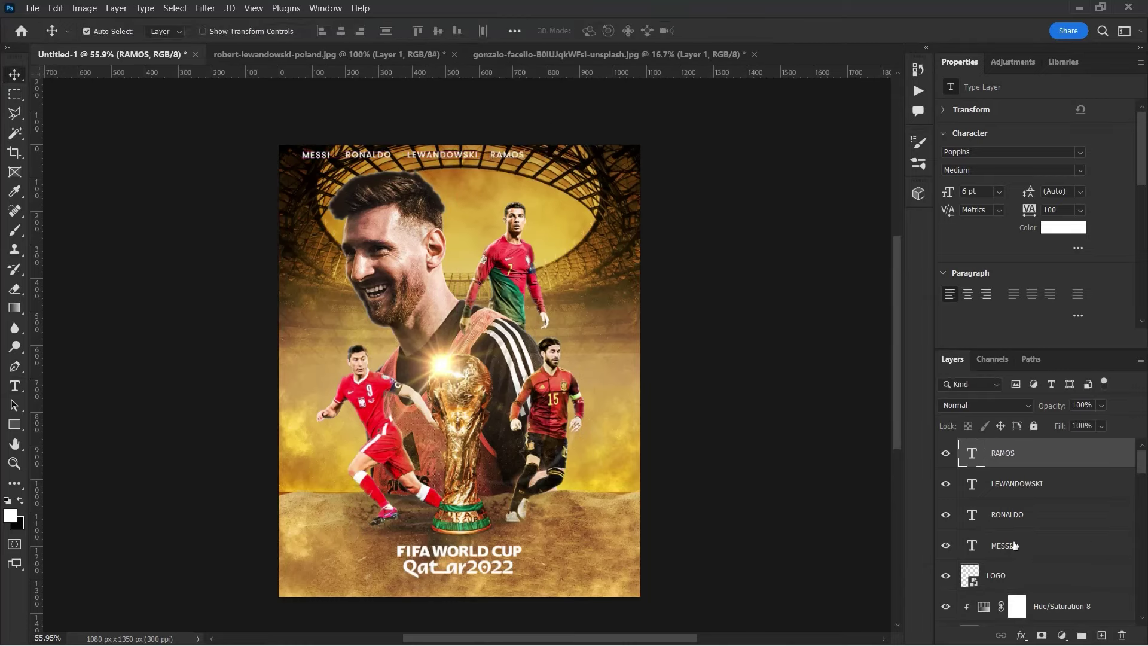
{"action": "key", "text": "ctrl+Return"}
{"action": "key", "text": "v"}
{"action": "left_click", "coordinate": [1011, 545], "text": "shift"}
{"action": "left_click_drag", "start_coordinate": [442, 154], "coordinate": [487, 154]}
{"action": "left_click", "coordinate": [1081, 210]}
{"action": "left_click", "coordinate": [1067, 389]}
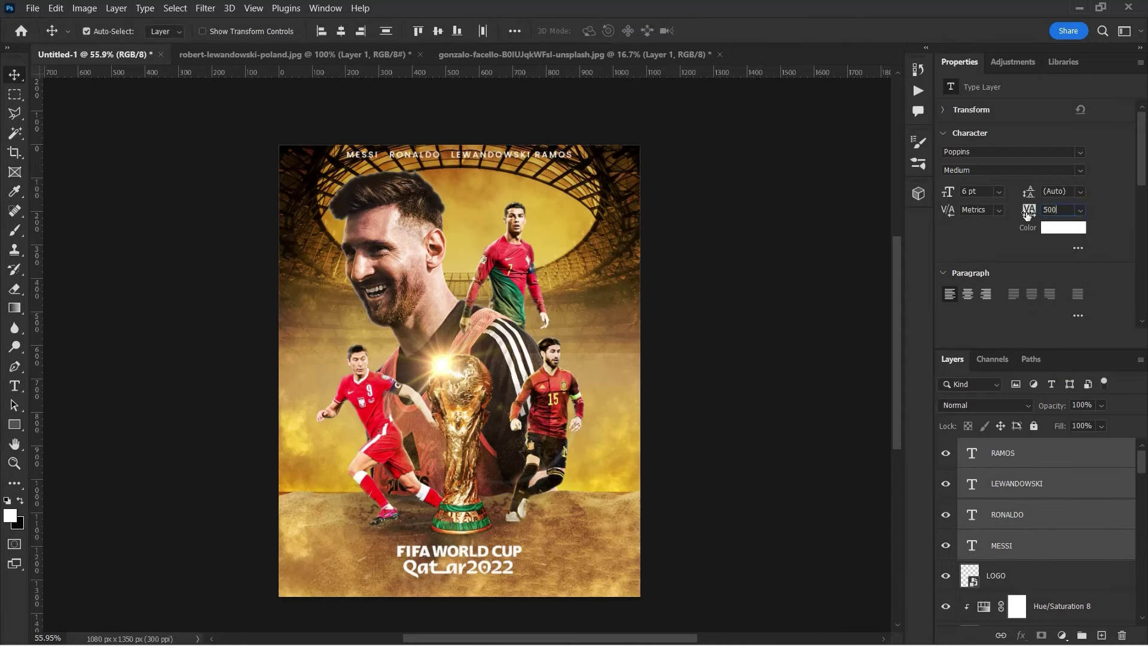
Reposition MESSI, RONALDO and RAMOS along the top of the poster
{"action": "left_click", "coordinate": [1011, 546]}
{"action": "left_click_drag", "start_coordinate": [365, 155], "coordinate": [314, 154]}
{"action": "key", "text": "alt+bracketright"}
{"action": "key", "text": "ctrl+t"}
{"action": "left_click_drag", "start_coordinate": [421, 154], "coordinate": [369, 154]}
{"action": "left_click", "coordinate": [740, 31]}
{"action": "key", "text": "alt+period"}
{"action": "key", "text": "ctrl+t"}
{"action": "left_click_drag", "start_coordinate": [577, 156], "coordinate": [601, 155]}
{"action": "left_click", "coordinate": [740, 31]}
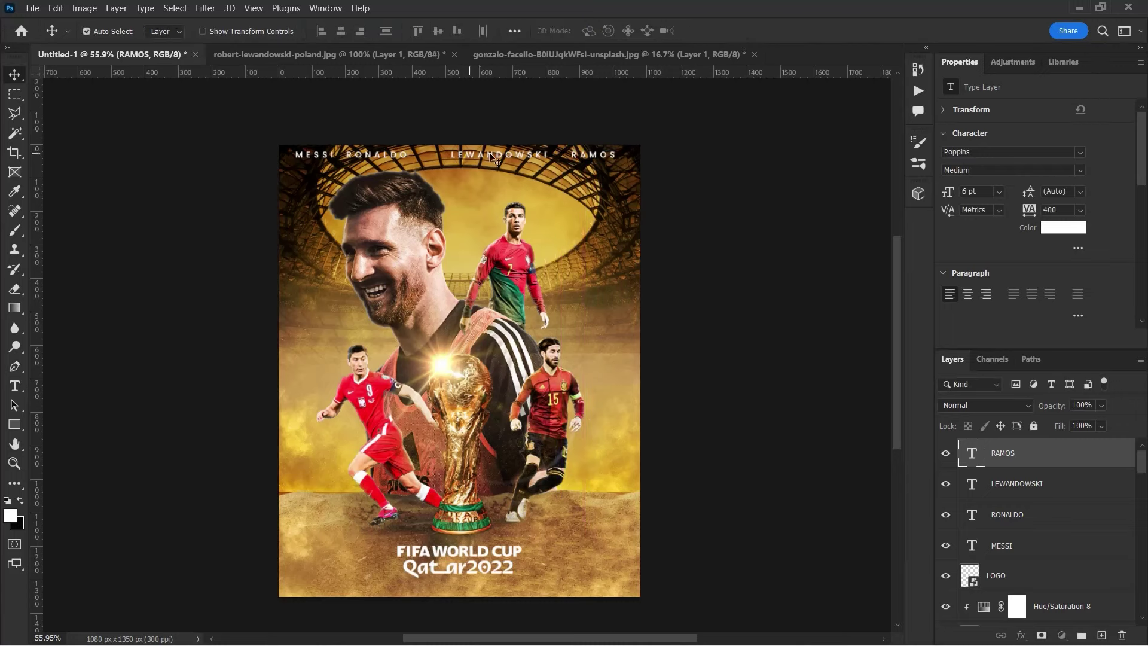
Even out the gaps between the names and centre the row across the poster
{"action": "key", "text": "alt+comma"}
{"action": "key", "text": "ctrl+t"}
{"action": "left_click", "coordinate": [739, 31]}
{"action": "key", "text": "alt+comma"}
{"action": "key", "text": "ctrl+t"}
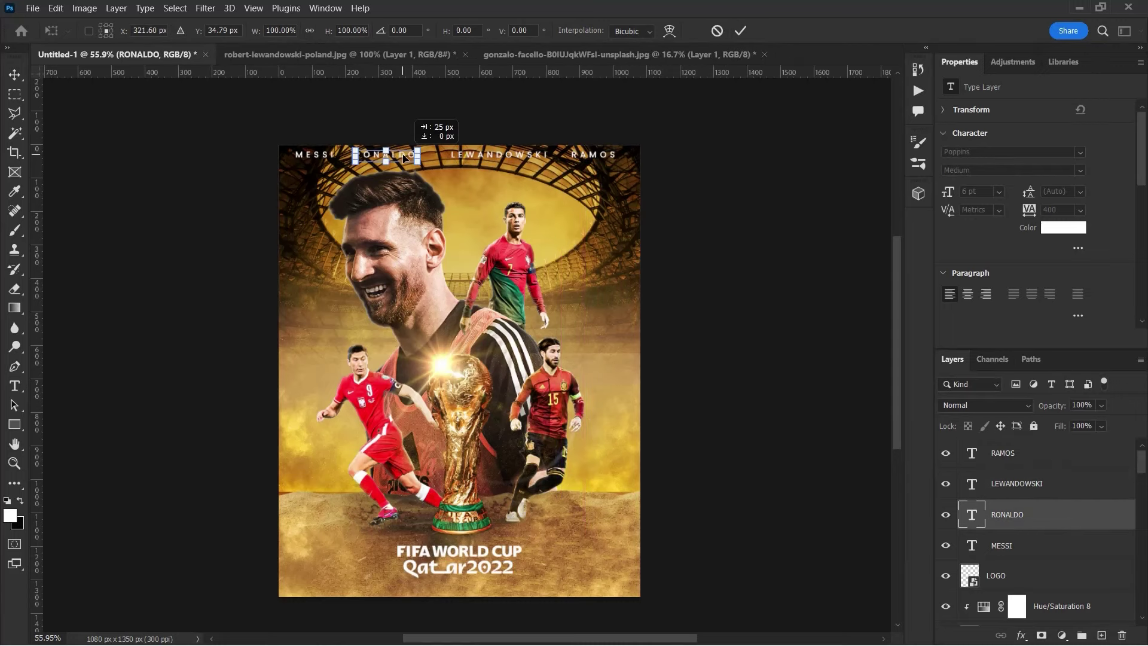
{"action": "key", "text": "Return"}
{"action": "left_click", "coordinate": [527, 160]}
{"action": "left_click_drag", "start_coordinate": [586, 156], "coordinate": [510, 154]}
{"action": "left_click", "coordinate": [1016, 545], "text": "shift"}
{"action": "key", "text": "ctrl+t"}
{"action": "key", "text": "Return"}
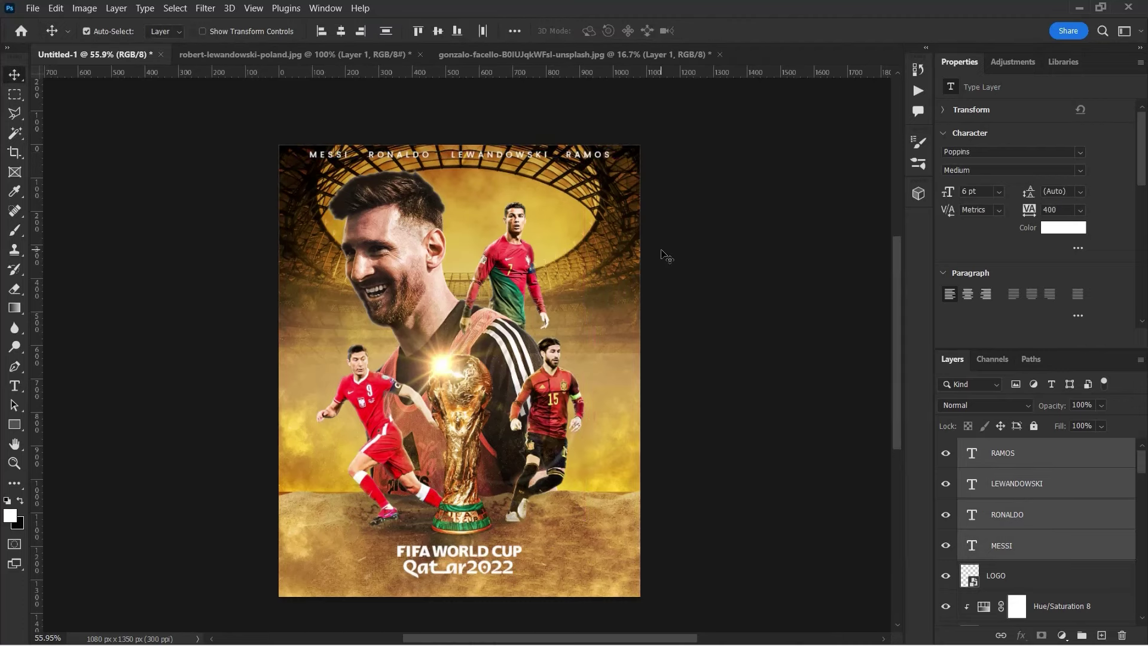
Try a red sampled text colour, cancel to keep the names white, and select the RAMOS layer
{"action": "left_click", "coordinate": [1063, 228]}
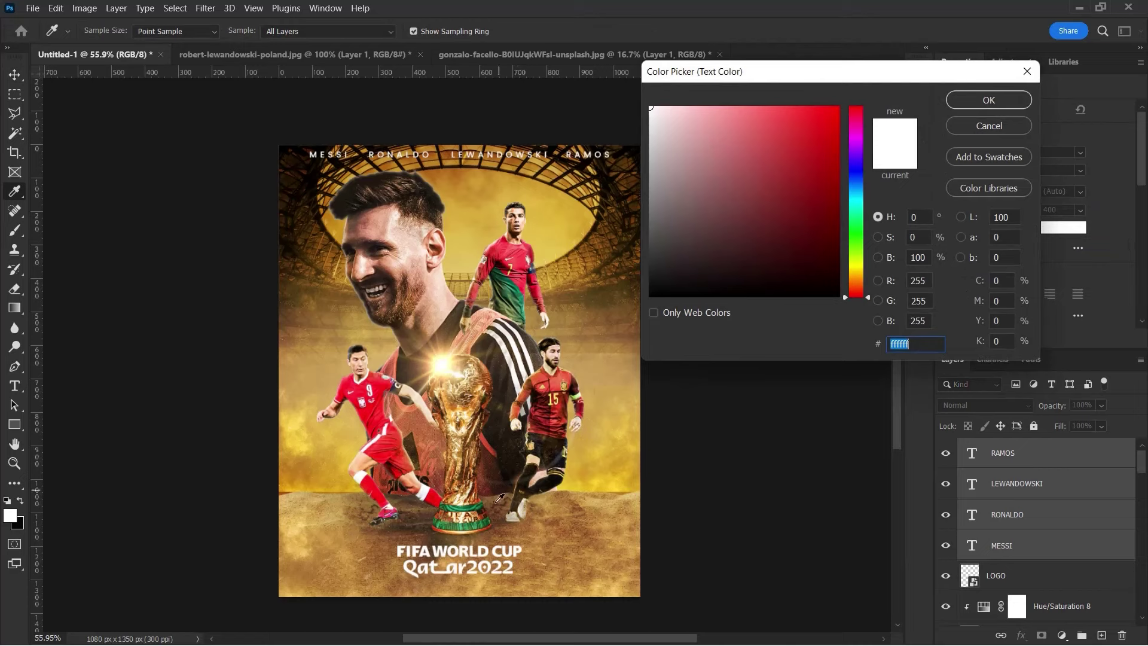
{"action": "left_click", "coordinate": [386, 445]}
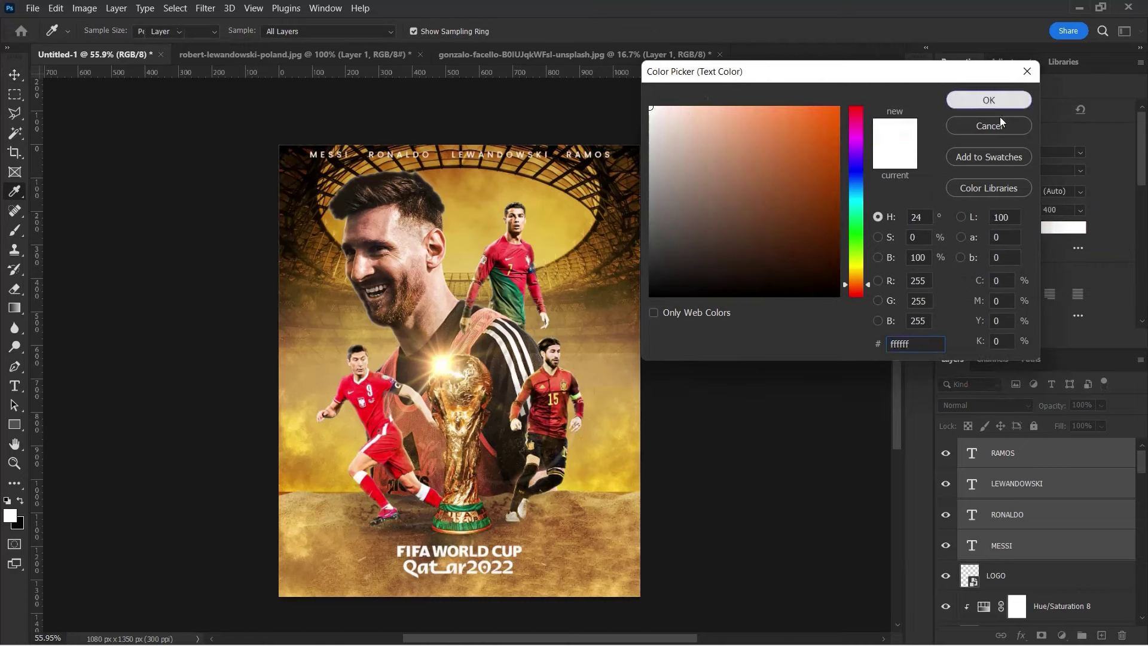
{"action": "left_click", "coordinate": [992, 125]}
{"action": "key", "text": "v"}
{"action": "left_click", "coordinate": [1028, 459]}
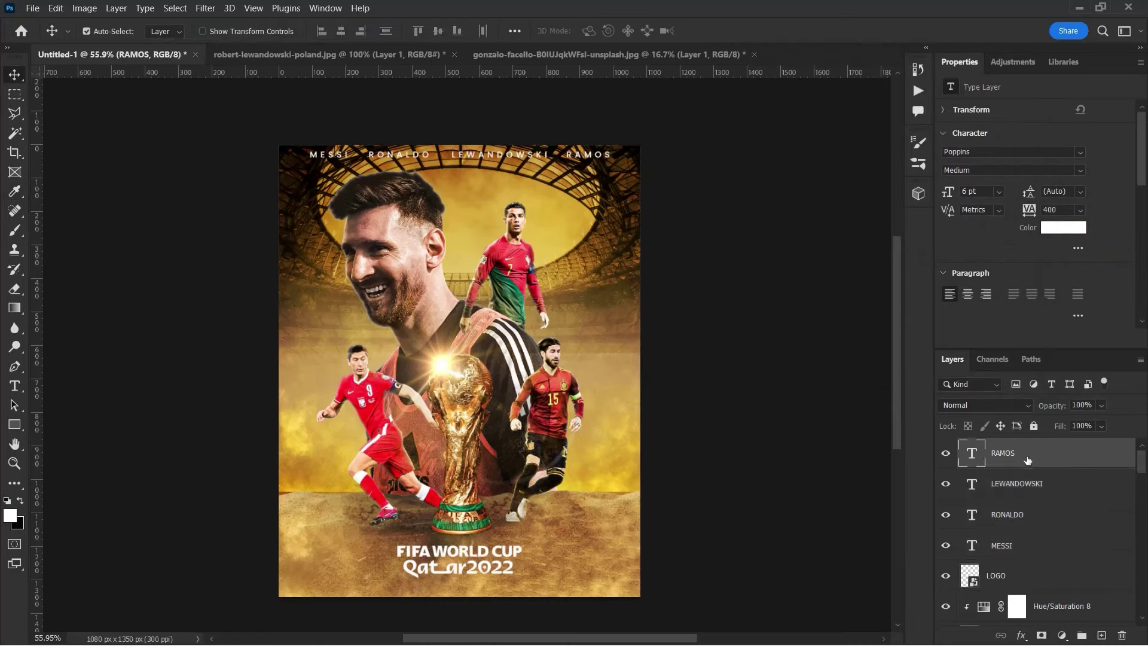
Paste the signature text near the trophy base and set it to Bold Italic with tracking 0
{"action": "key", "text": "t"}
{"action": "left_click", "coordinate": [522, 532]}
{"action": "type", "text": "skgraphix"}
{"action": "key", "text": "ctrl+a"}
{"action": "left_click", "coordinate": [1011, 170]}
{"action": "left_click", "coordinate": [964, 340]}
{"action": "left_click", "coordinate": [1065, 301]}
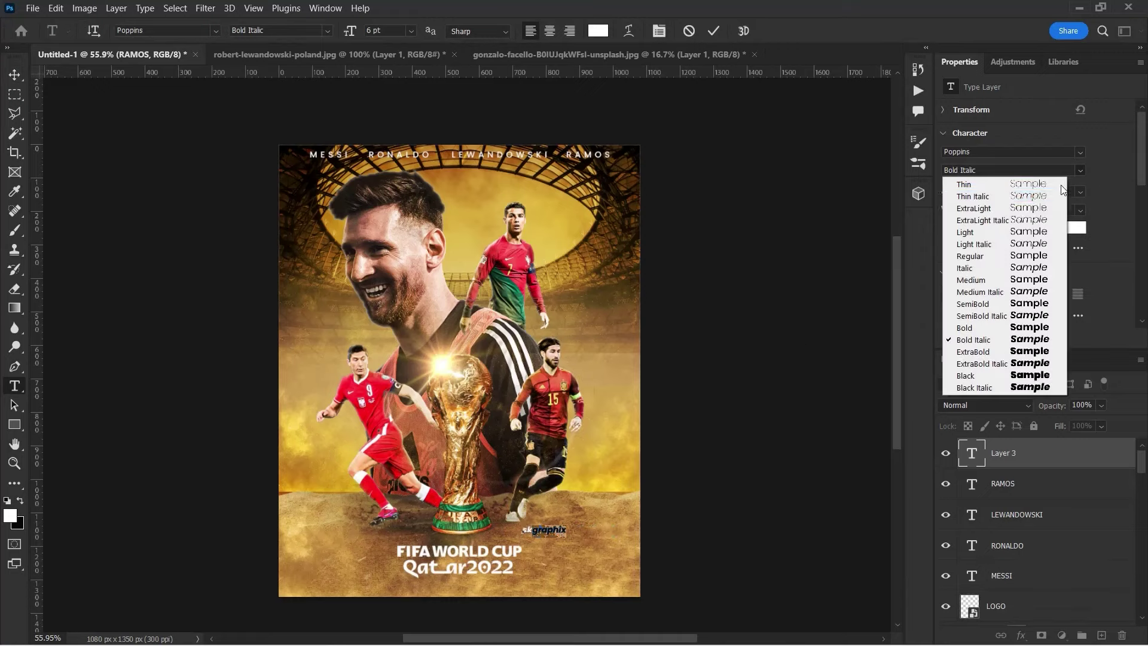
Commit the signature, centre it horizontally, and place it just below the logo
{"action": "key", "text": "v"}
{"action": "left_click", "coordinate": [514, 30]}
{"action": "left_click_drag", "start_coordinate": [557, 530], "coordinate": [473, 534]}
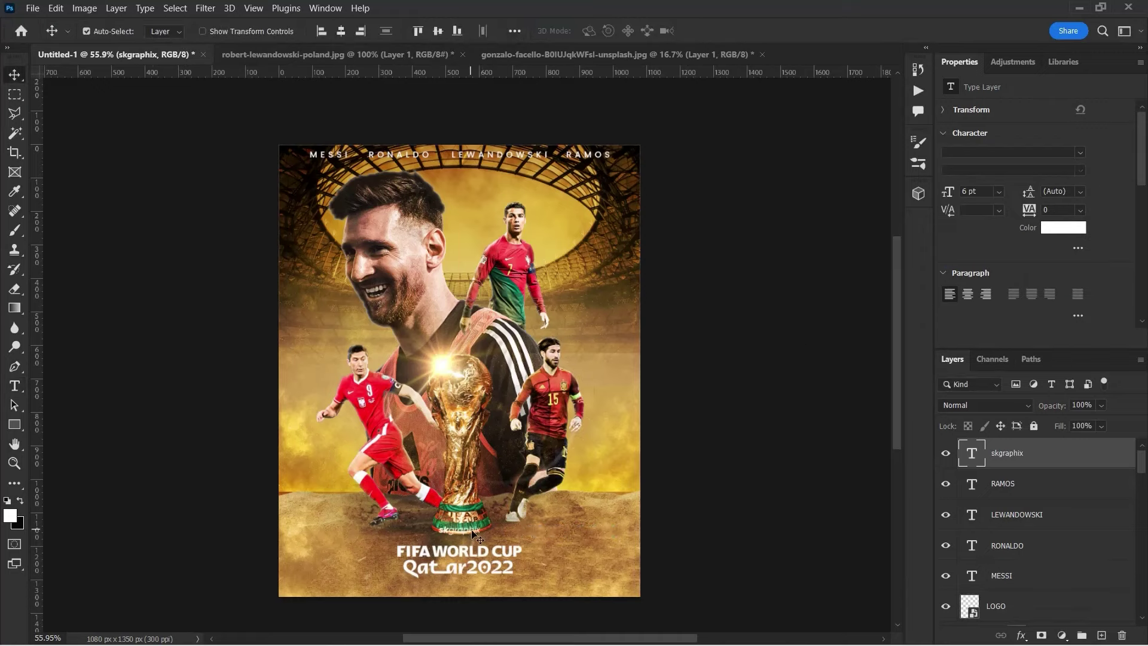